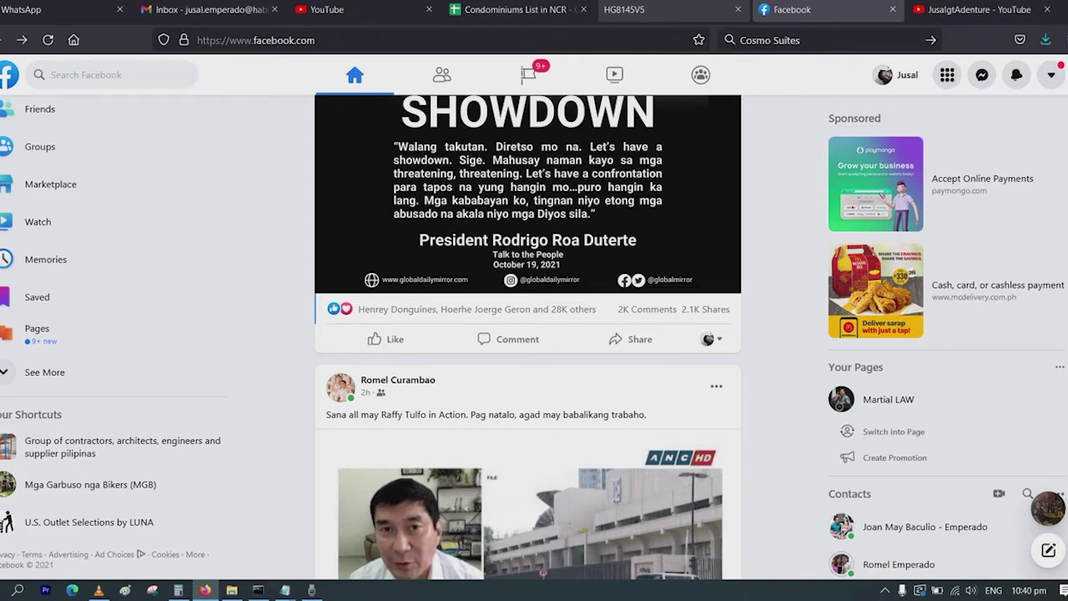
mouse_move(285, 591)
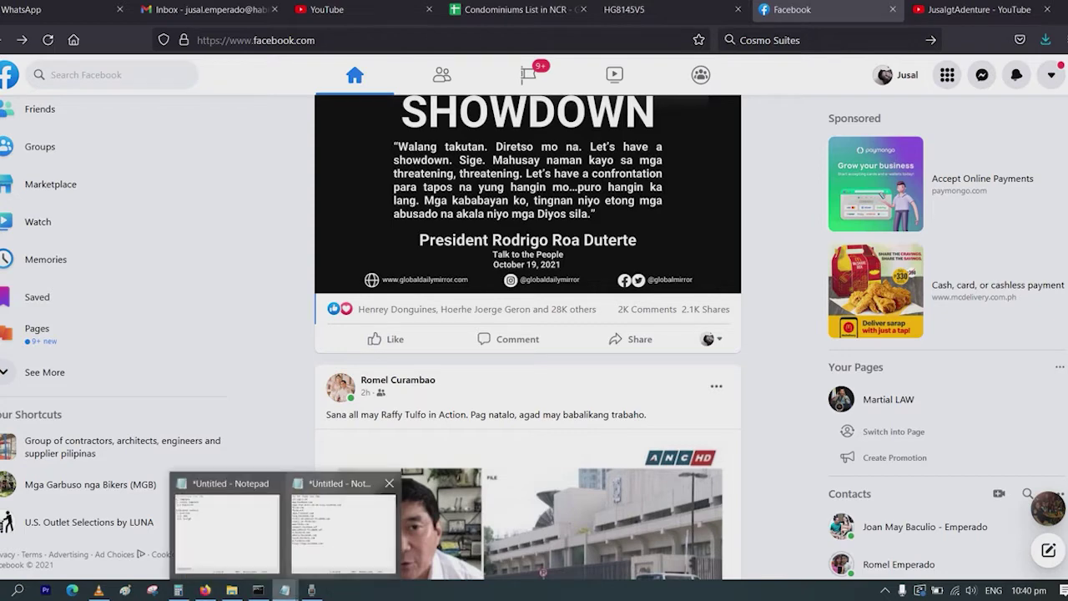
left_click(343, 525)
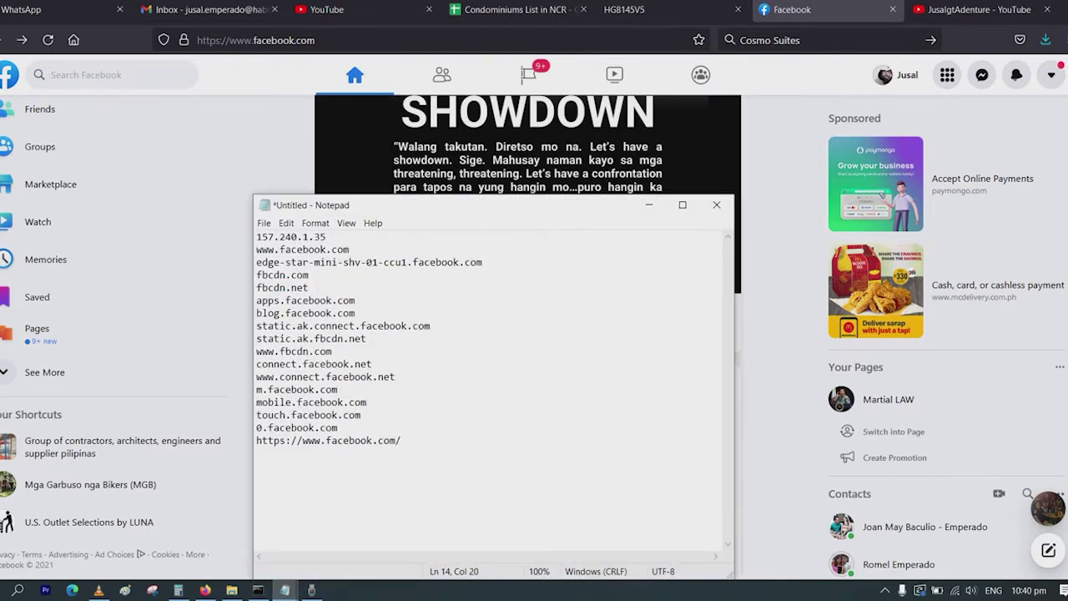
left_click_drag(404, 442, 267, 236)
left_click(359, 467)
key("shift+Up")
key("shift+Up")
key("shift+Up")
key("shift+Up")
key("shift+Up")
key("shift+Up")
key("shift+Up")
key("shift+Up")
key("shift+Up")
key("shift+Up")
key("shift+Up")
key("shift+Up")
key("shift+Up")
key("shift+Up")
key("shift+Up")
key("shift+Up")
key("shift+Up")
key("ctrl+End")
key("shift+Up")
key("shift+Up")
key("shift+Up")
key("shift+Up")
key("shift+Up")
key("shift+Up")
key("shift+Up")
key("shift+Up")
key("shift+Up")
key("shift+Up")
key("shift+Up")
key("shift+Up")
key("shift+Up")
key("shift+Up")
key("shift+Up")
key("shift+Up")
key("shift+Up")
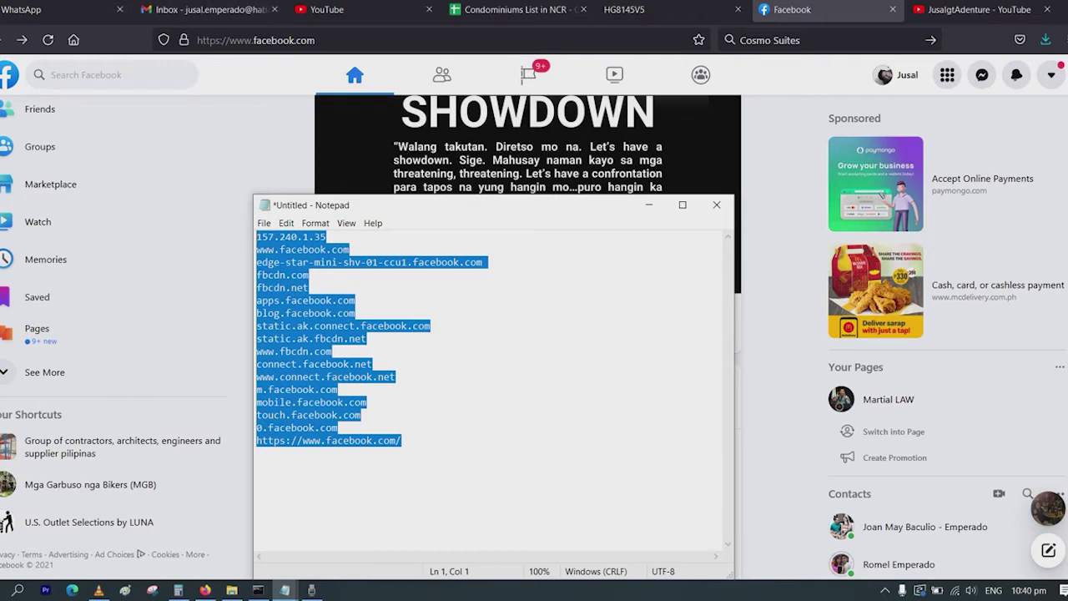
Return to Facebook, reload the home feed and open the account's own profile page to check access to the site.
left_click(355, 75)
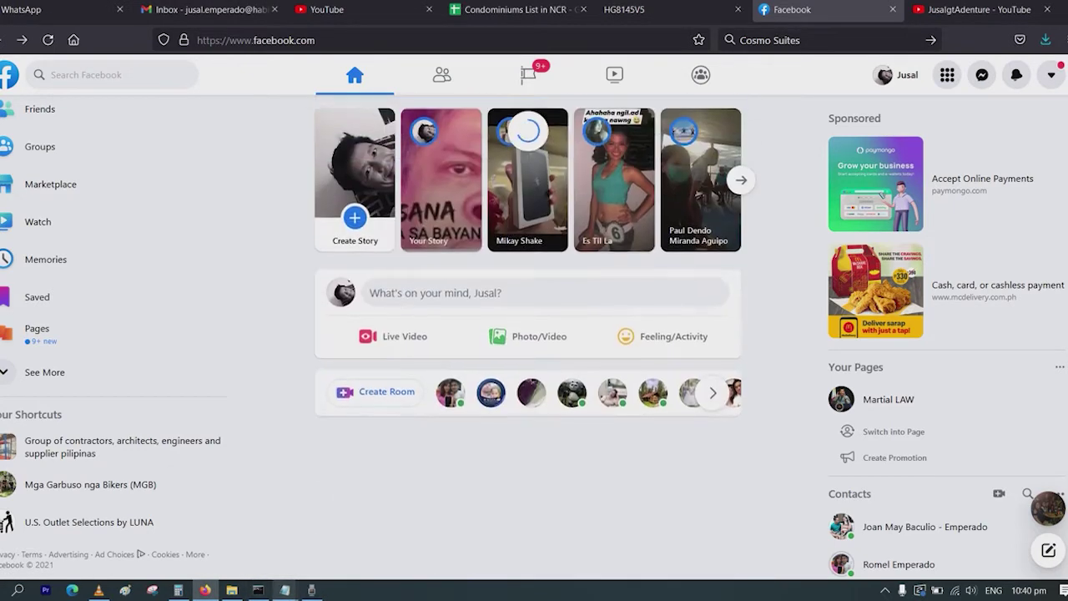
mouse_move(285, 590)
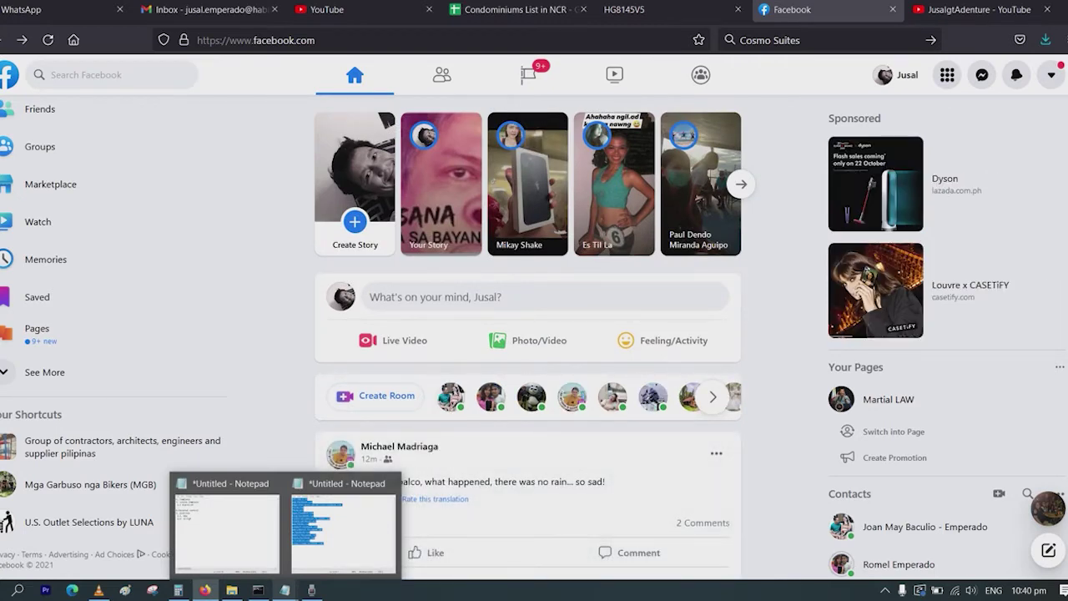
mouse_move(342, 517)
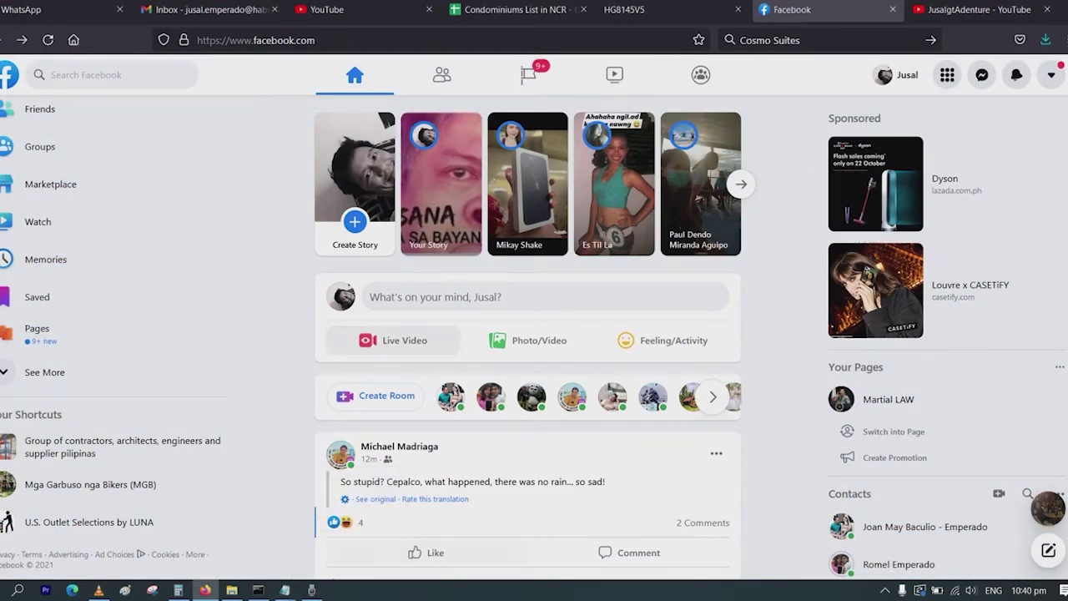
left_click(61, 125)
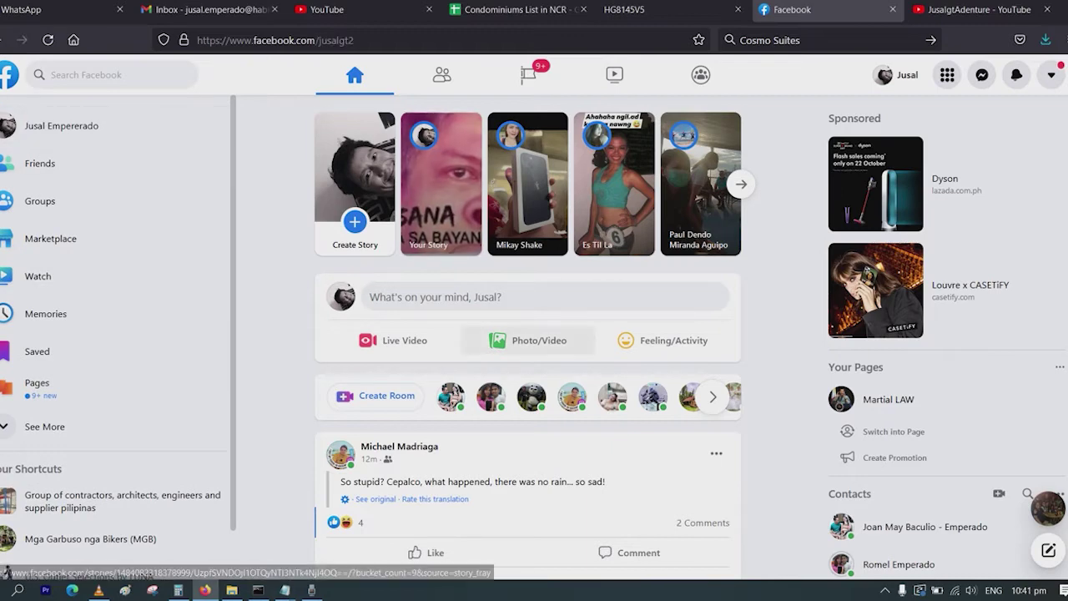
scroll(527, 334, "down", 2)
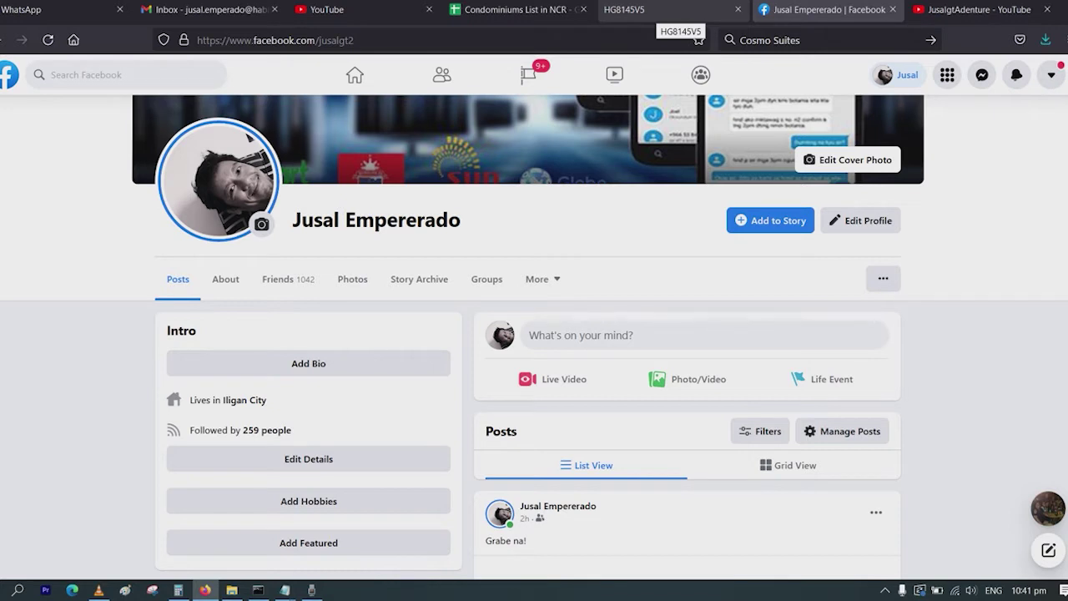
Switch to the HG8145V5 router page, open its setup and log in with the saved admin user name and password.
left_click(668, 10)
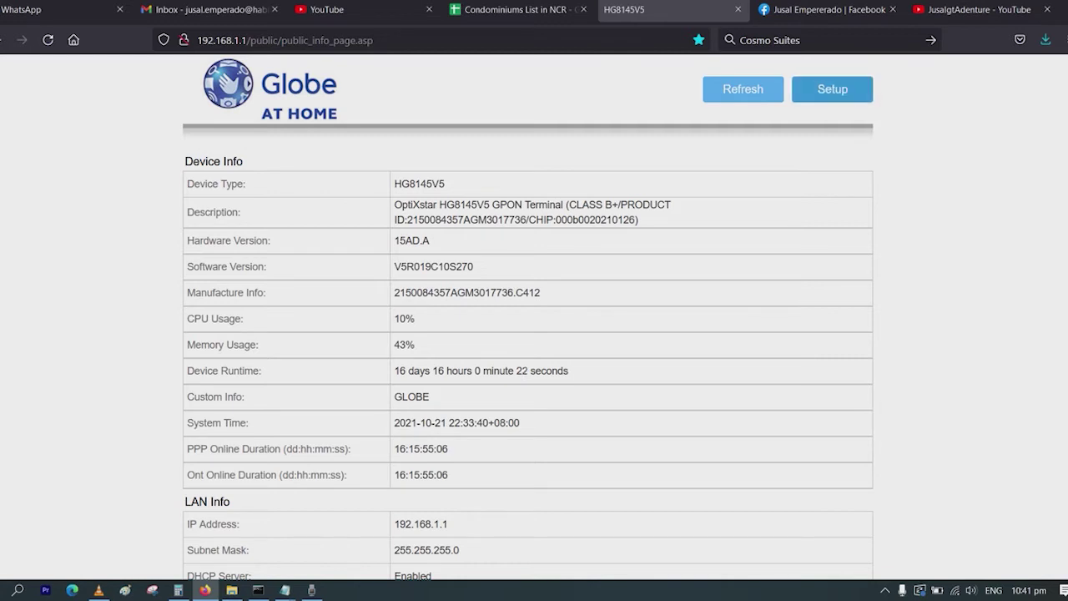
left_click(833, 90)
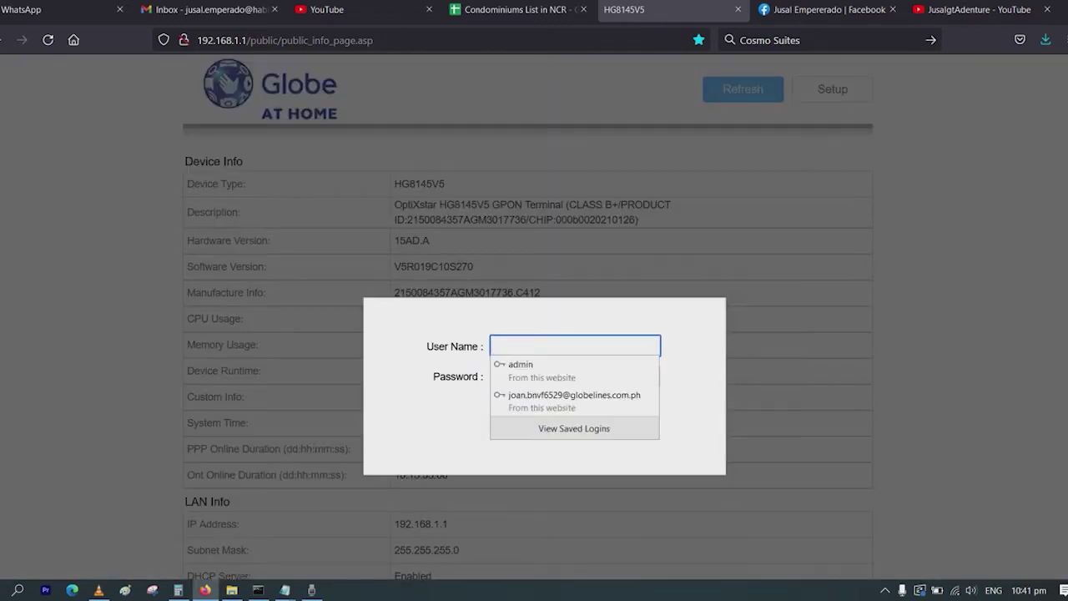
left_click(551, 370)
left_click(530, 415)
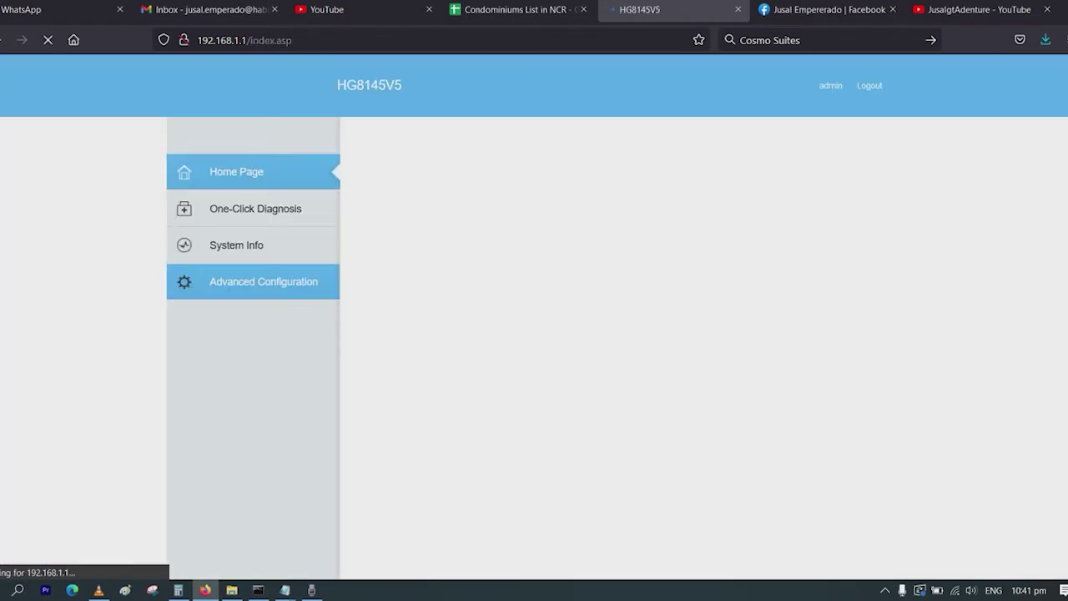
Open the Parental Control overview in the router's advanced security configuration, with the rules applied on specified devices.
left_click(264, 282)
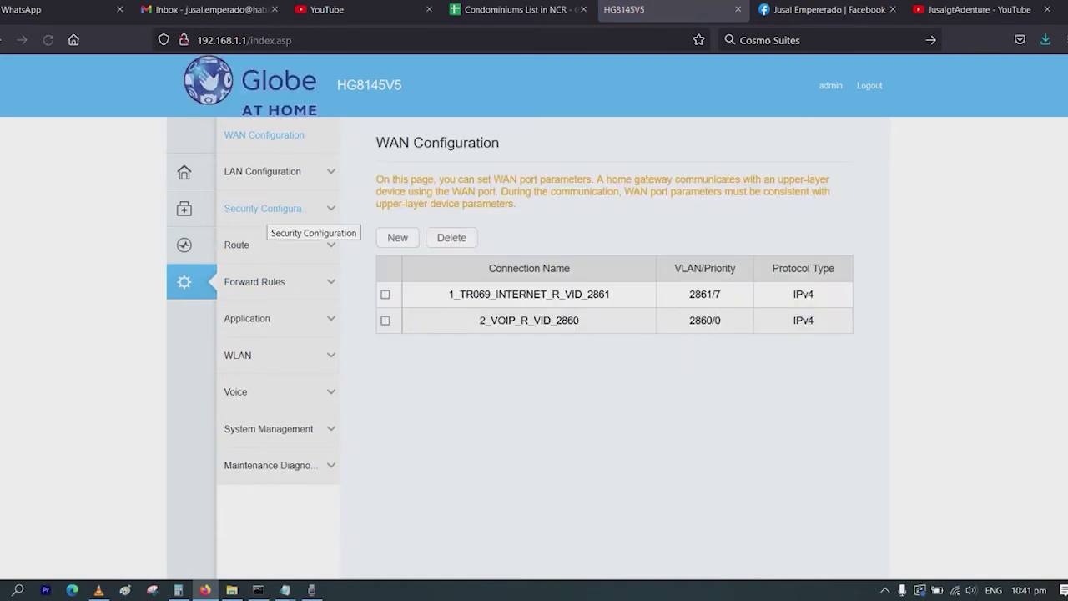
left_click(263, 209)
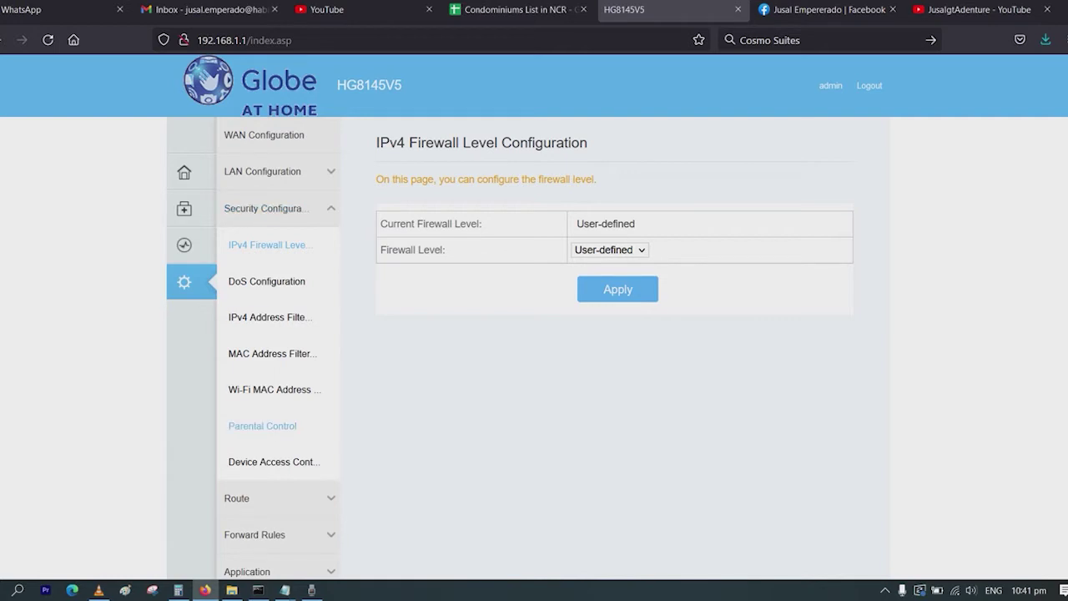
left_click(263, 427)
left_click(494, 258)
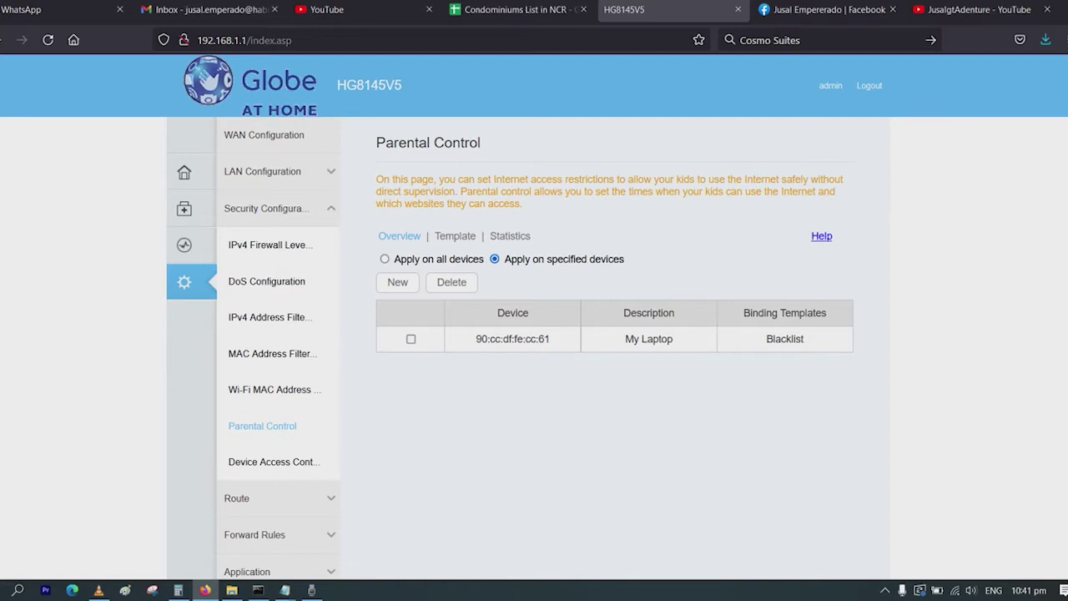
left_click(400, 236)
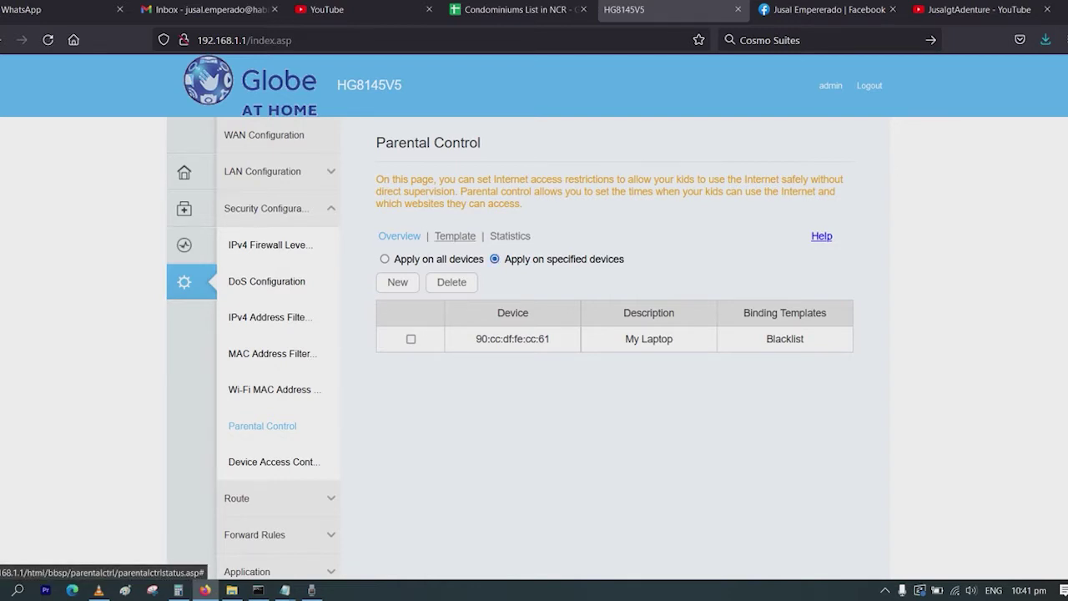
left_click(399, 236)
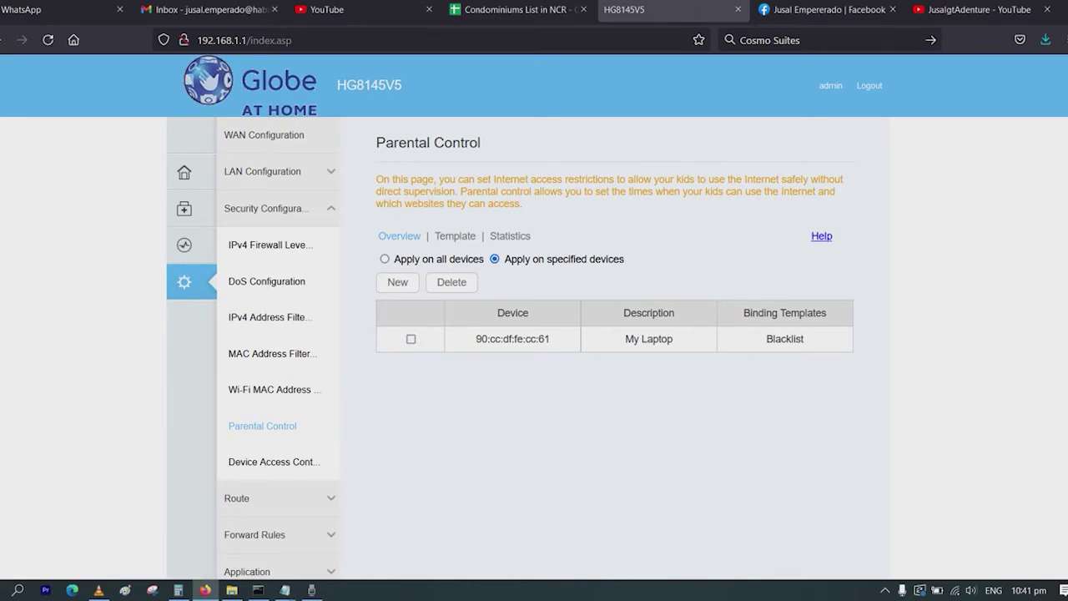
left_click(399, 236)
Examine the form for adding a specified device and the list of parental control templates.
left_click(397, 282)
scroll(534, 333, "down", 3)
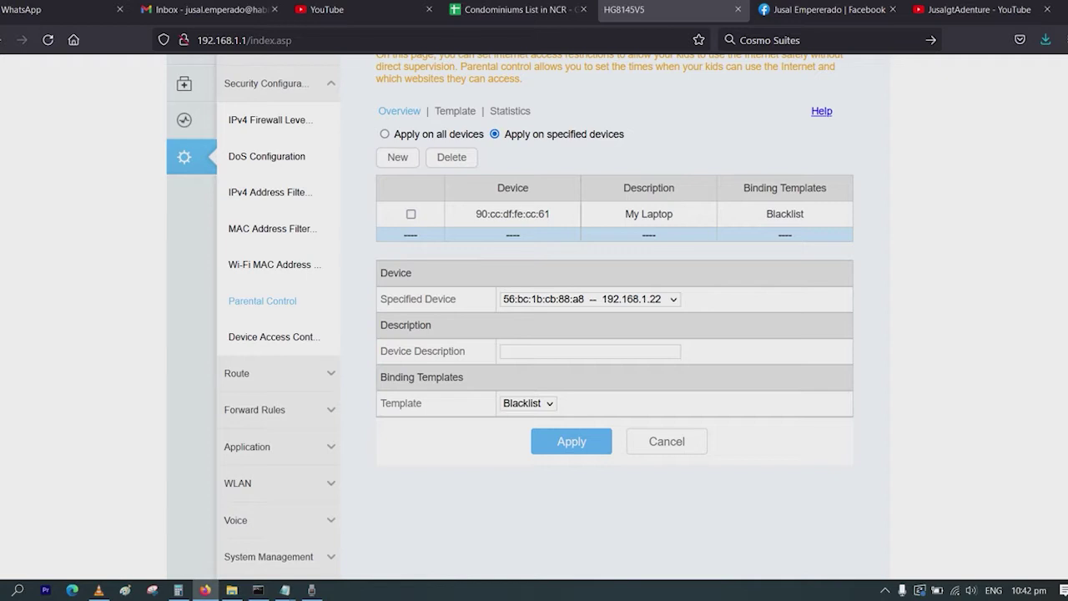
scroll(584, 334, "up", 1)
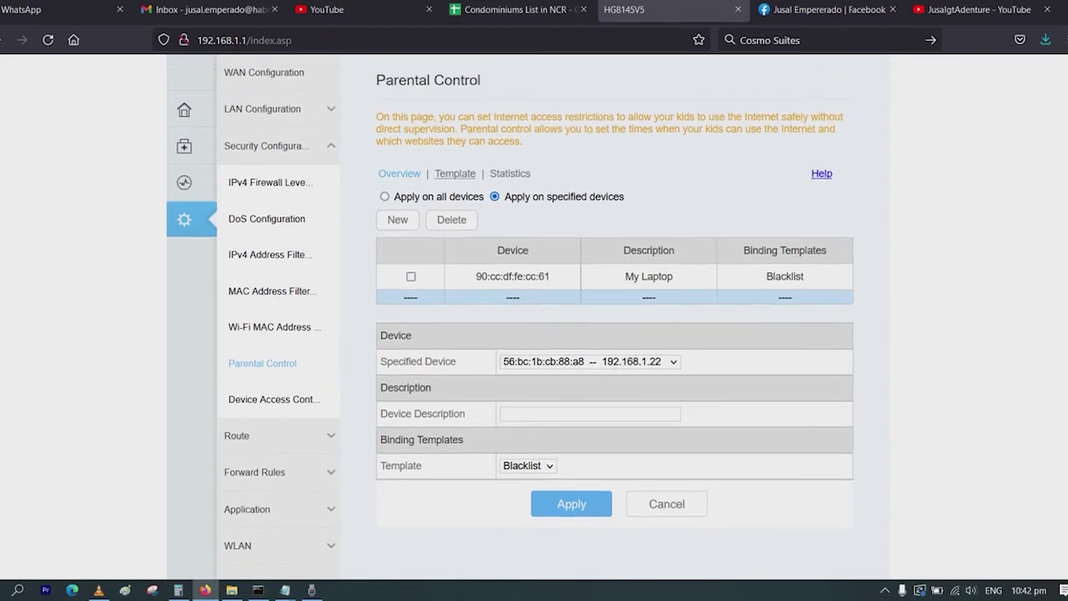
left_click(455, 174)
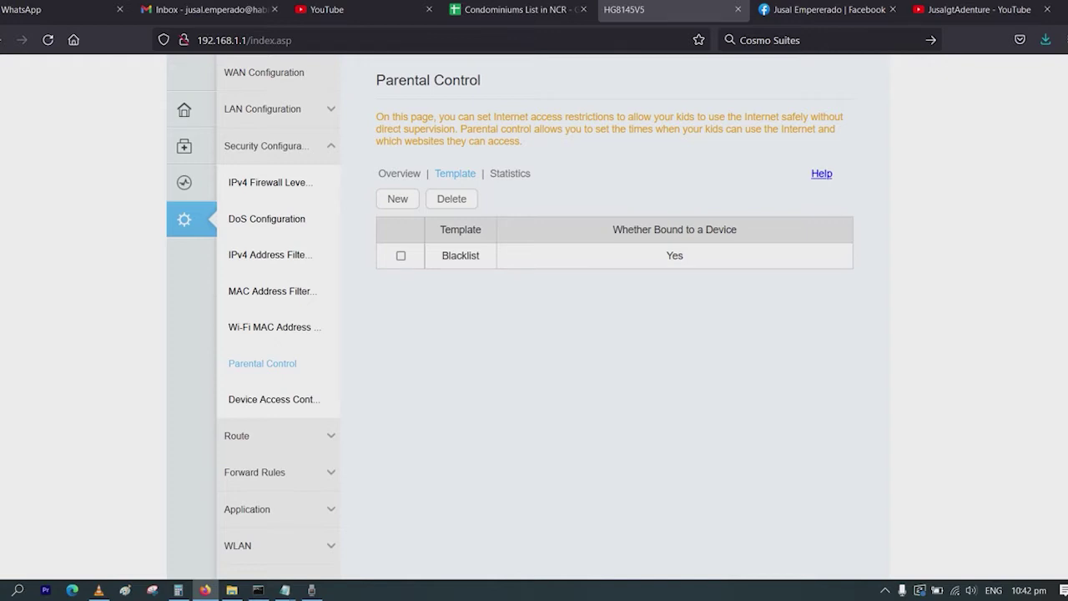
Refresh the parental control statistics and clear the interception counts of the Blacklist template.
left_click(510, 174)
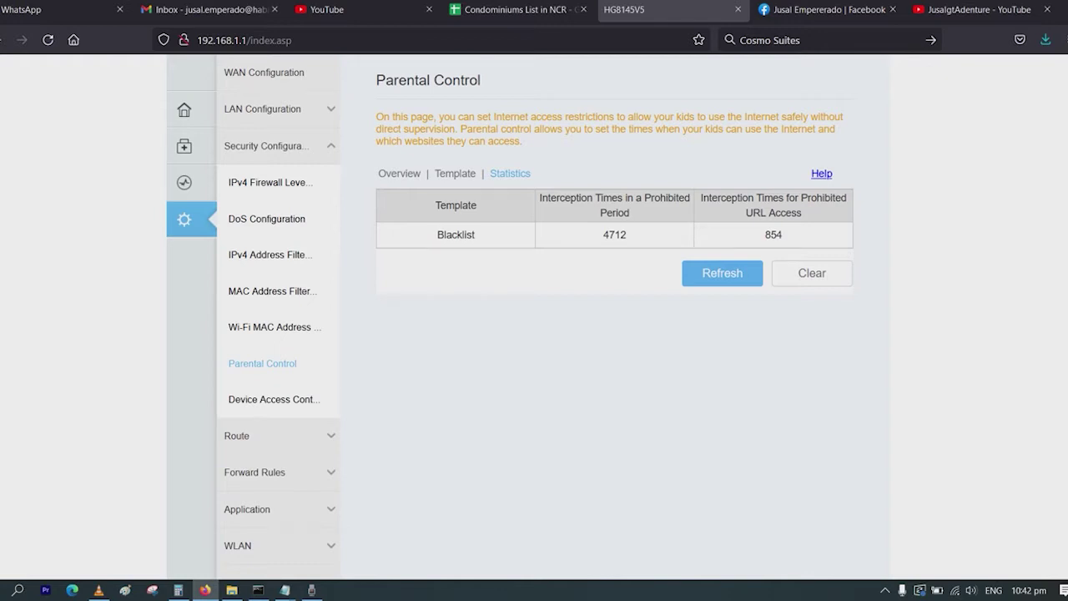
double_click(774, 236)
double_click(615, 236)
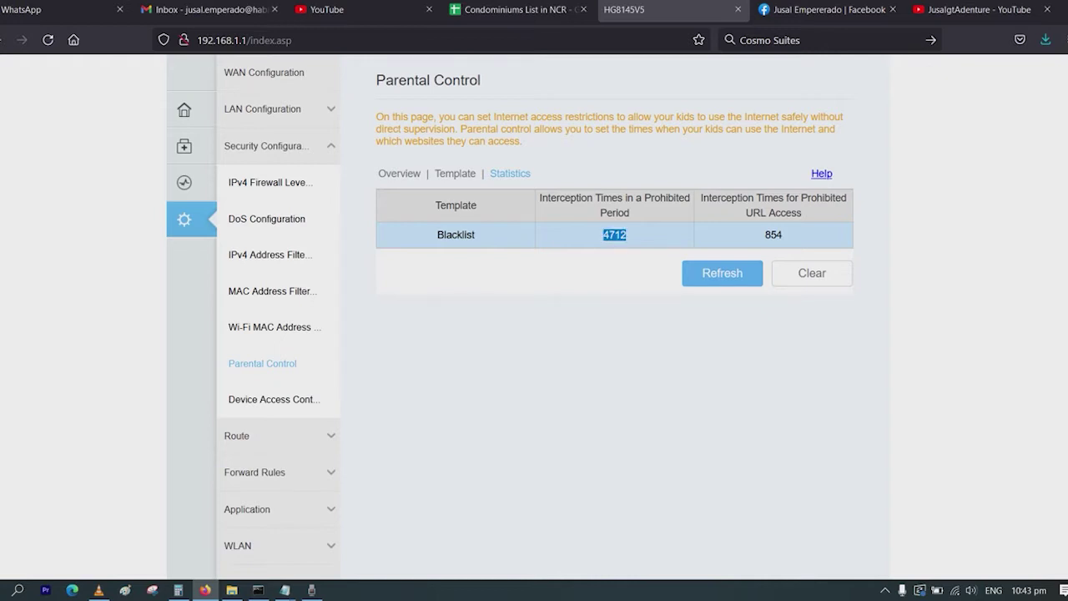
double_click(774, 236)
left_click(723, 274)
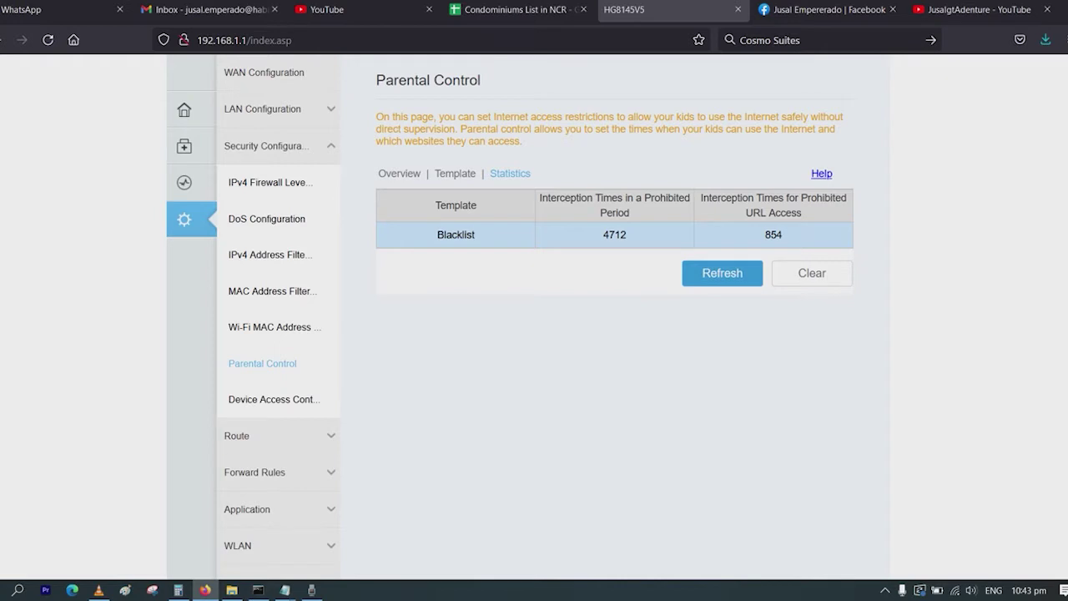
left_click(811, 272)
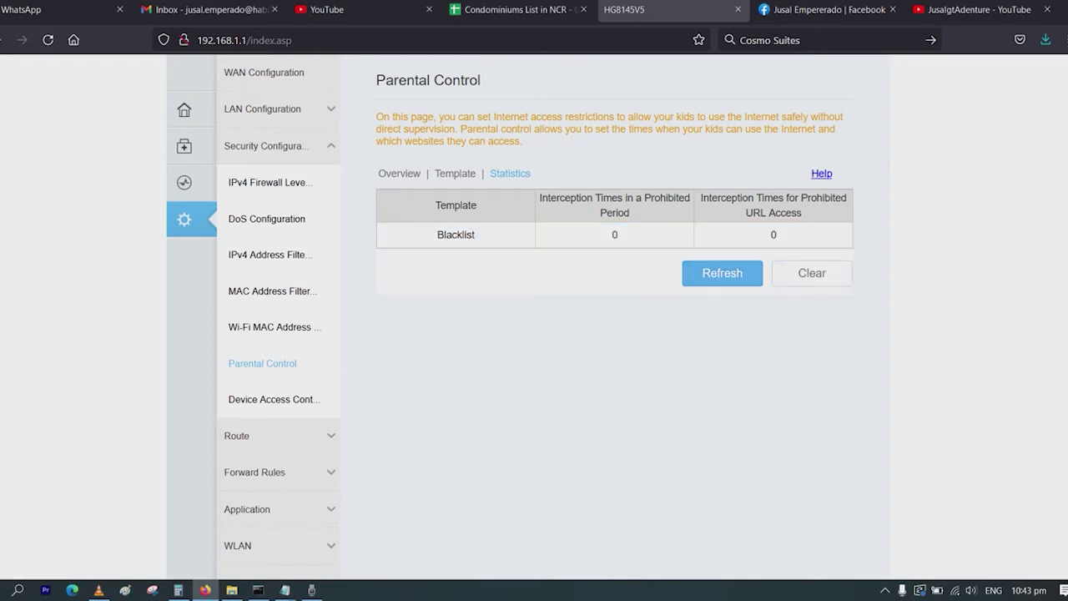
Review the Blacklist template's validity period, surfing period and prohibited websites, and try to delete the template.
left_click(455, 174)
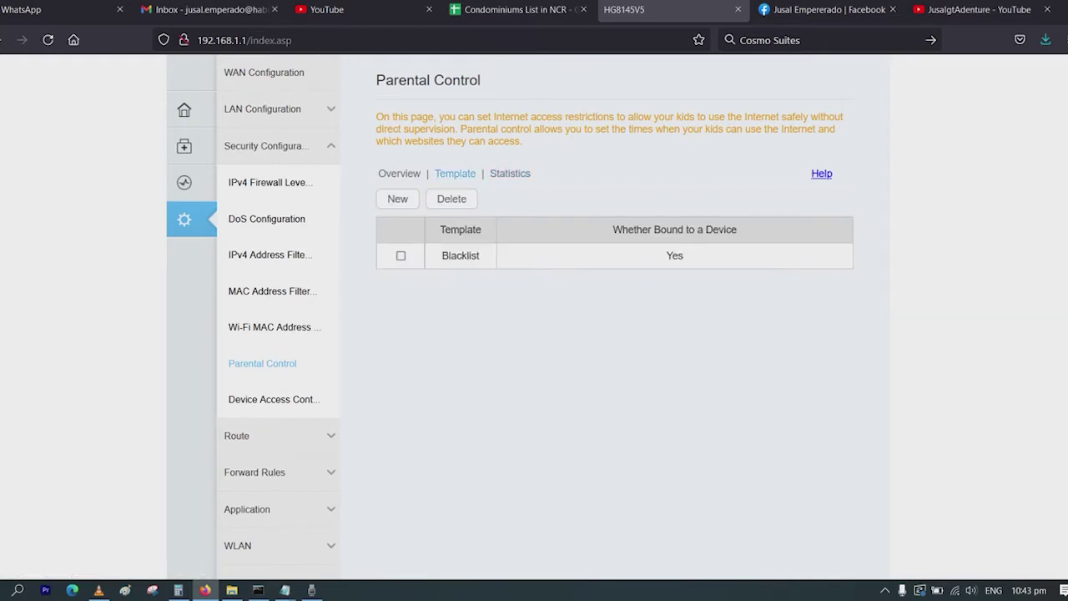
left_click(400, 256)
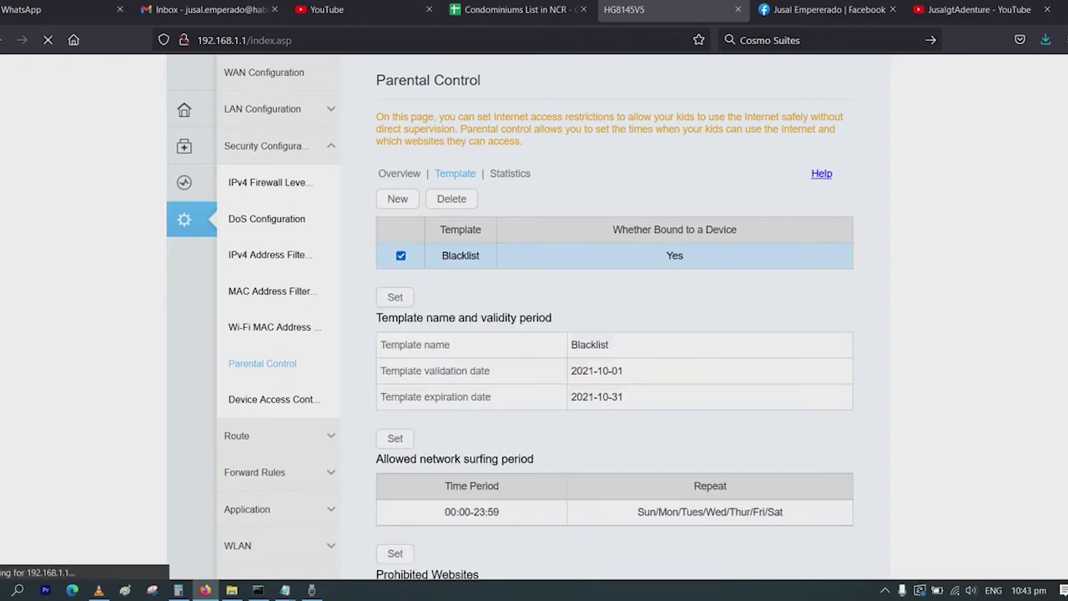
scroll(534, 317, "down", 4)
scroll(614, 318, "up", 5)
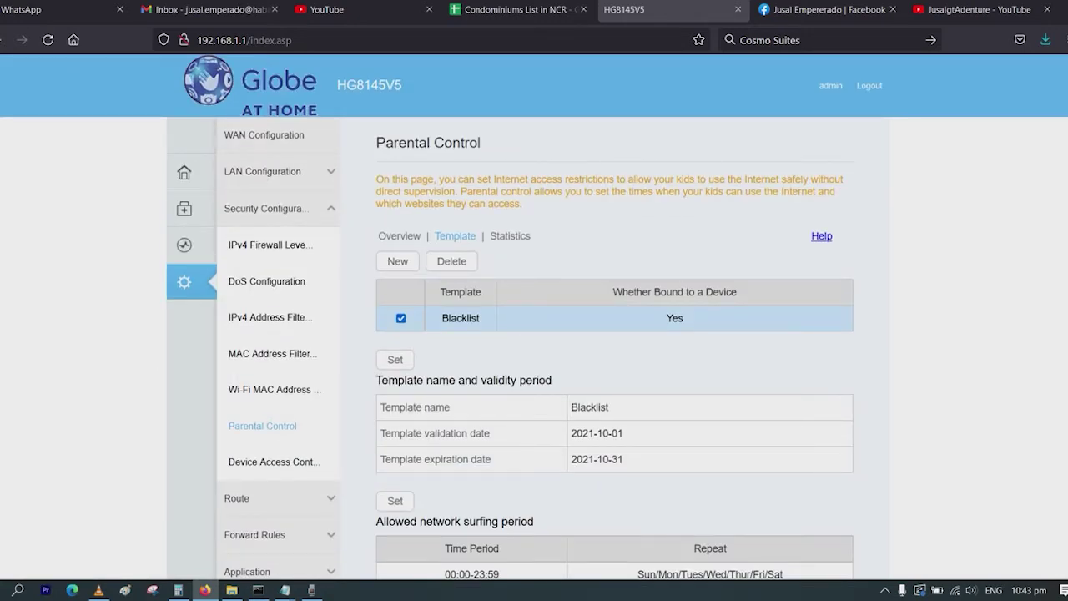
scroll(510, 318, "down", 3)
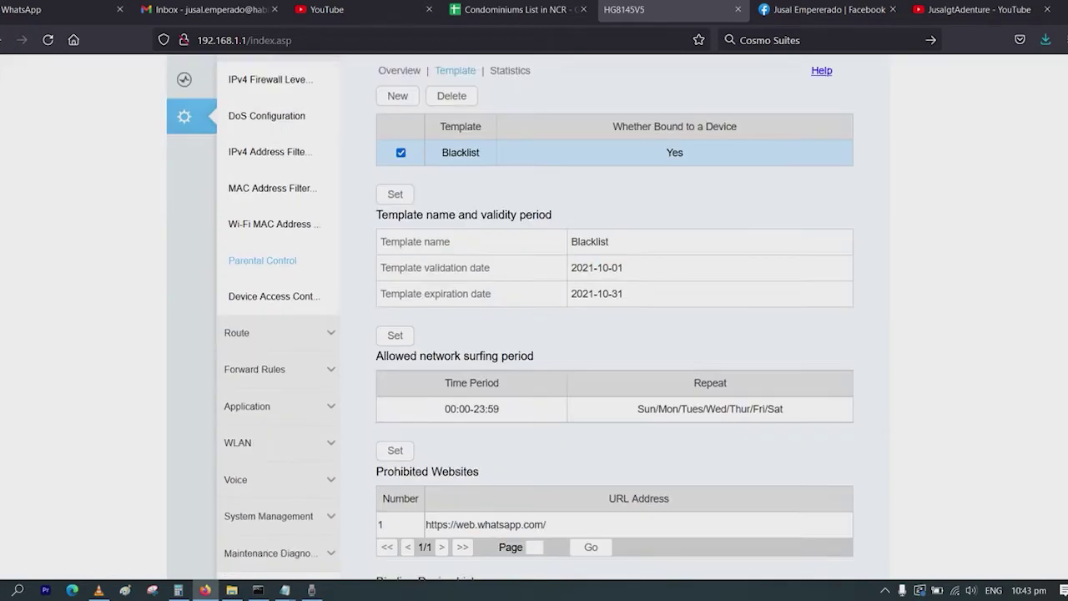
scroll(510, 317, "up", 2)
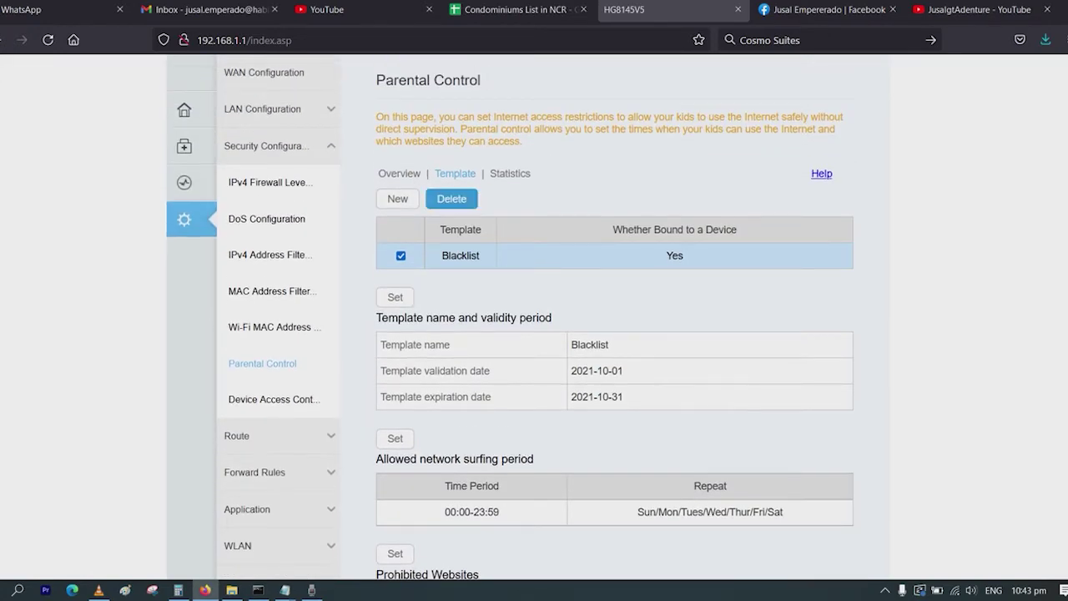
left_click(451, 199)
left_click(653, 347)
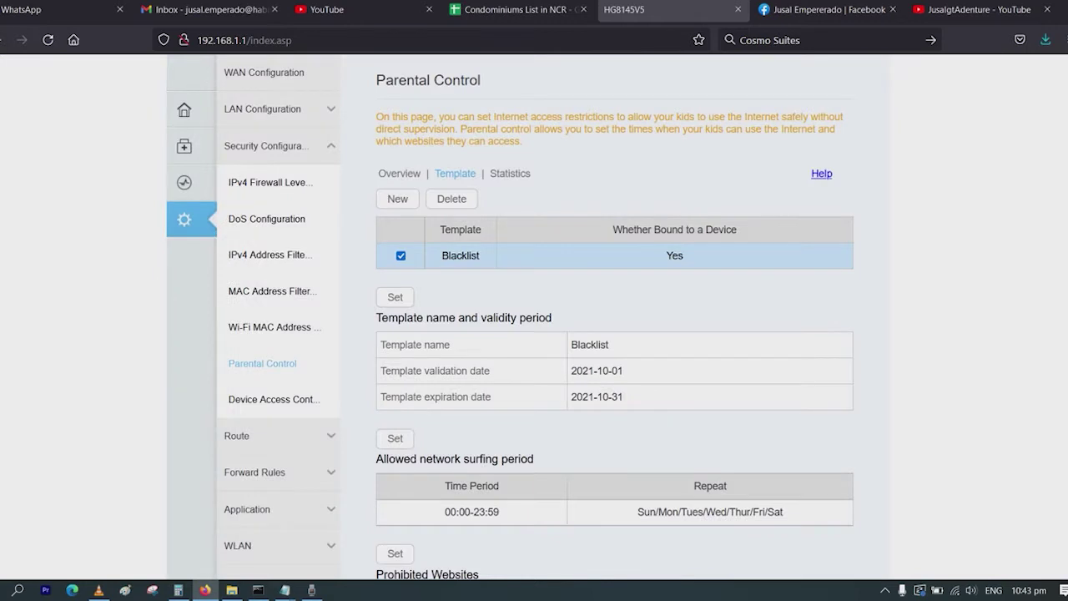
scroll(511, 317, "down", 3)
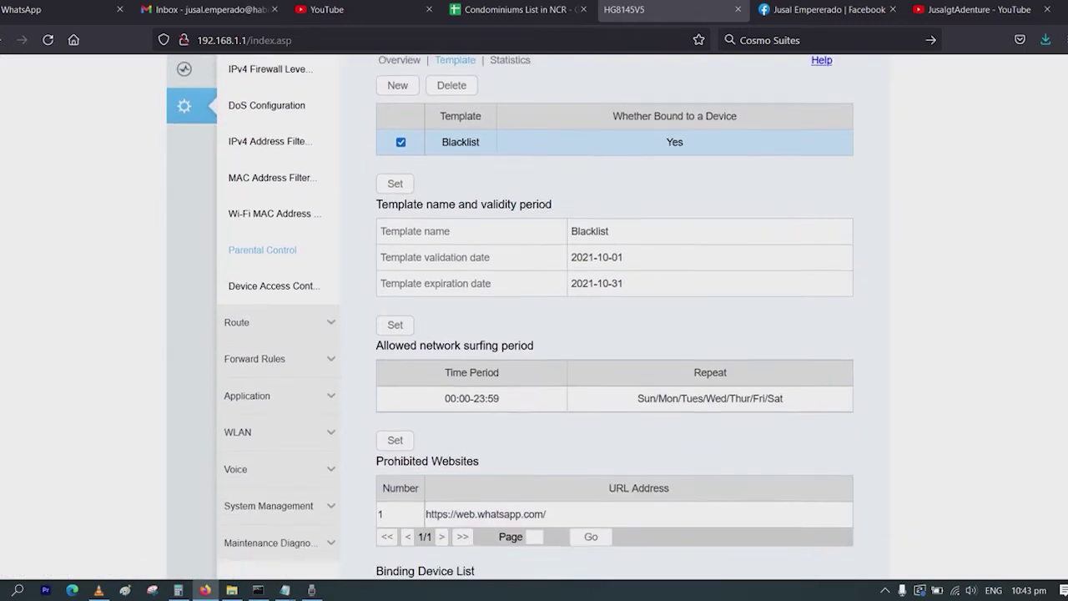
scroll(511, 317, "up", 3)
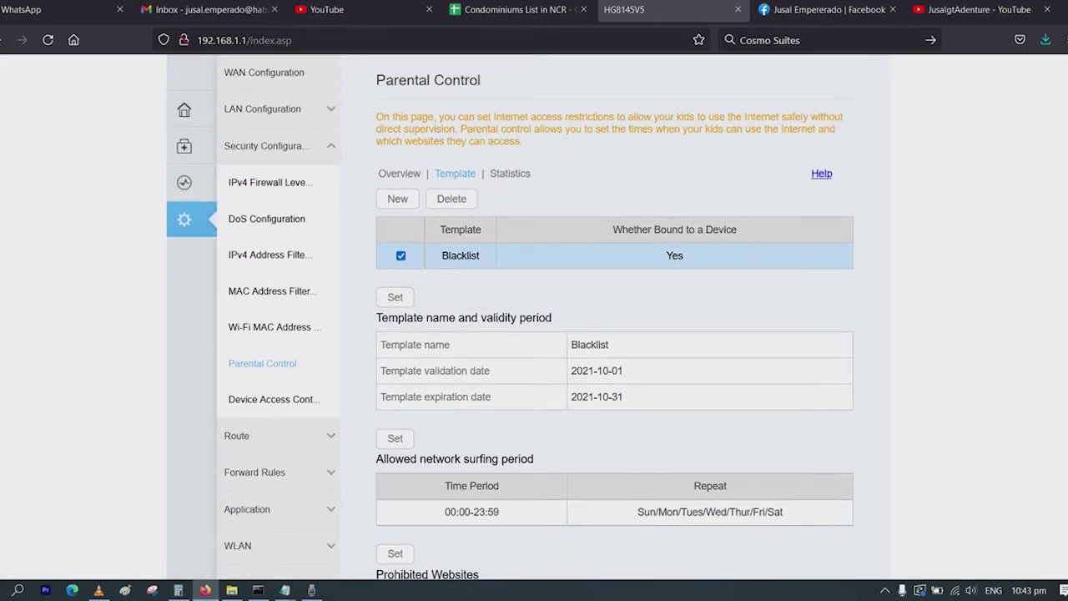
scroll(511, 317, "down", 2)
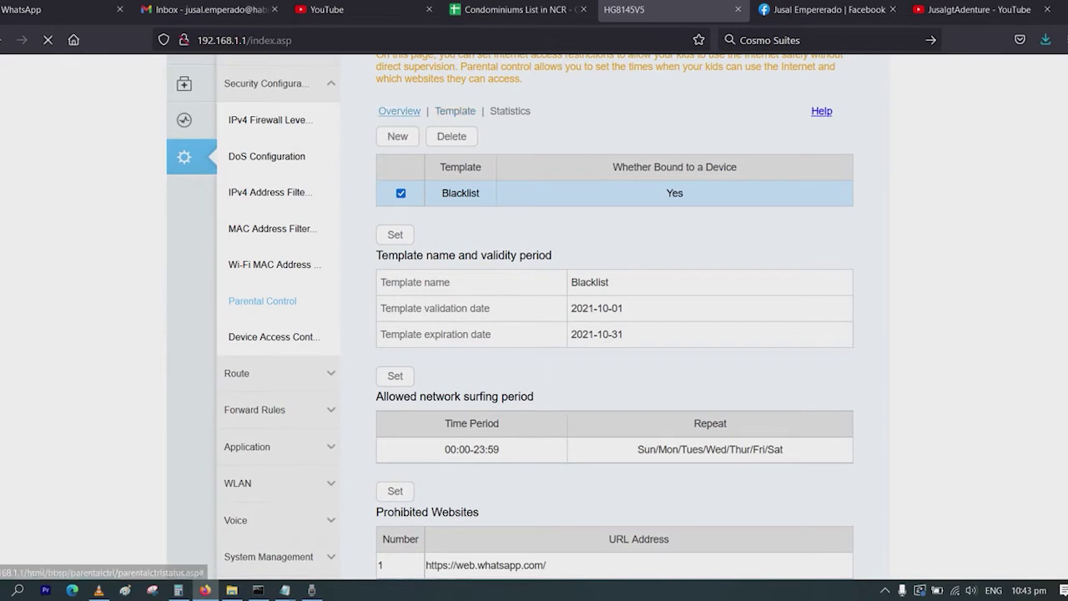
Delete the My Laptop entry from the specified devices in the Parental Control overview.
left_click(399, 111)
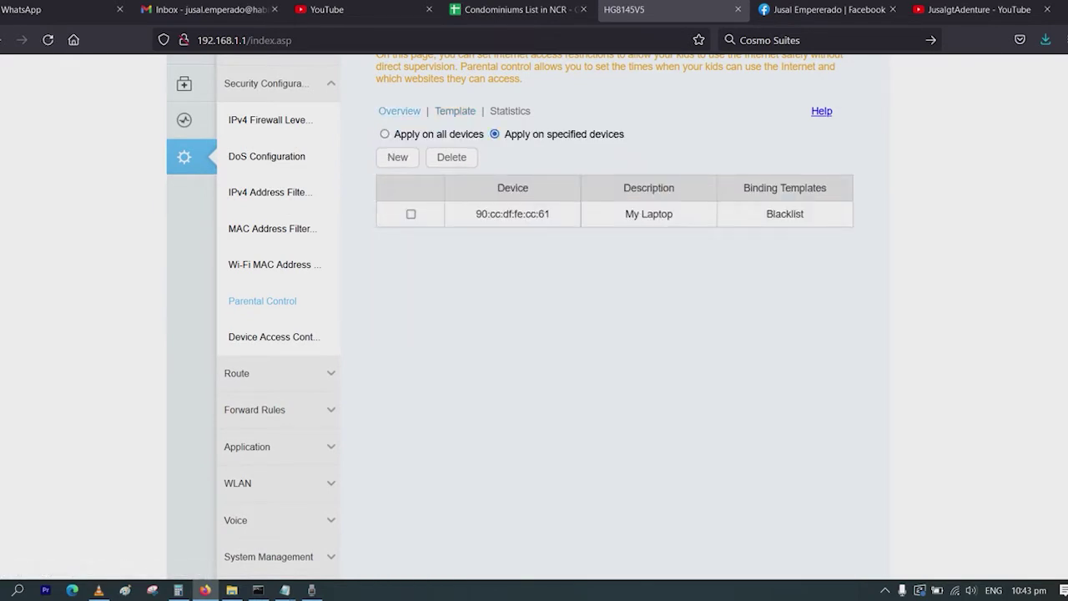
left_click(410, 215)
left_click(572, 427)
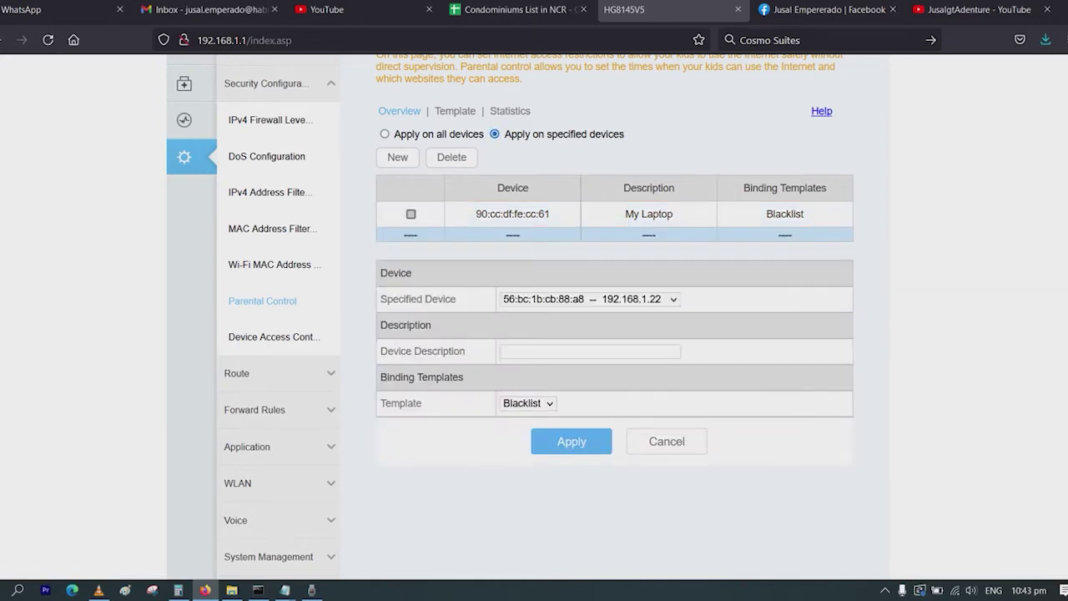
left_click(410, 215)
left_click(451, 158)
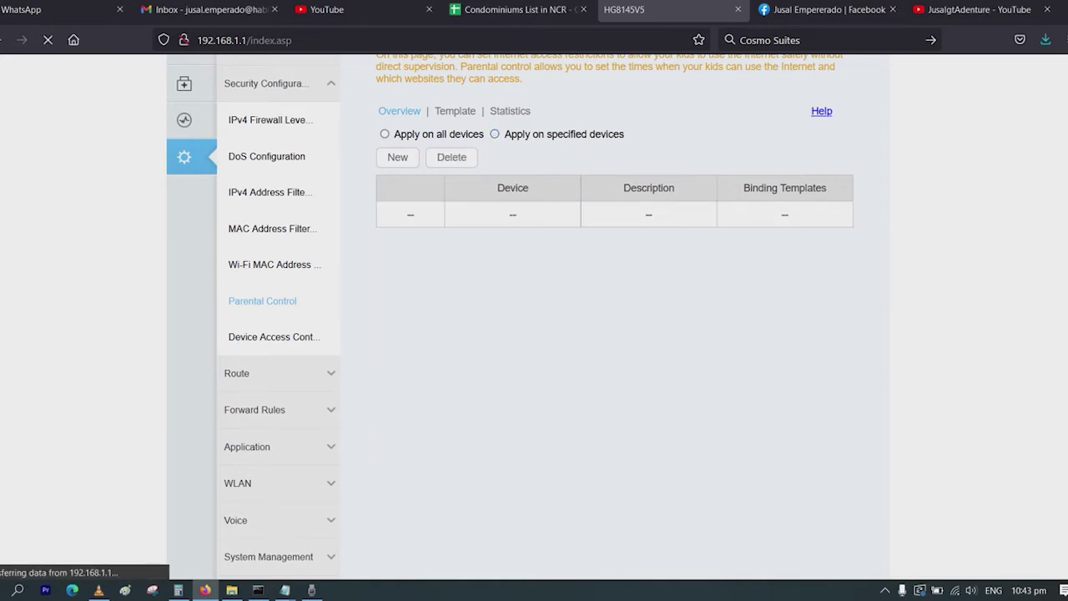
Delete the Blacklist template from the parental control templates and confirm the deletion.
left_click(455, 111)
left_click(401, 194)
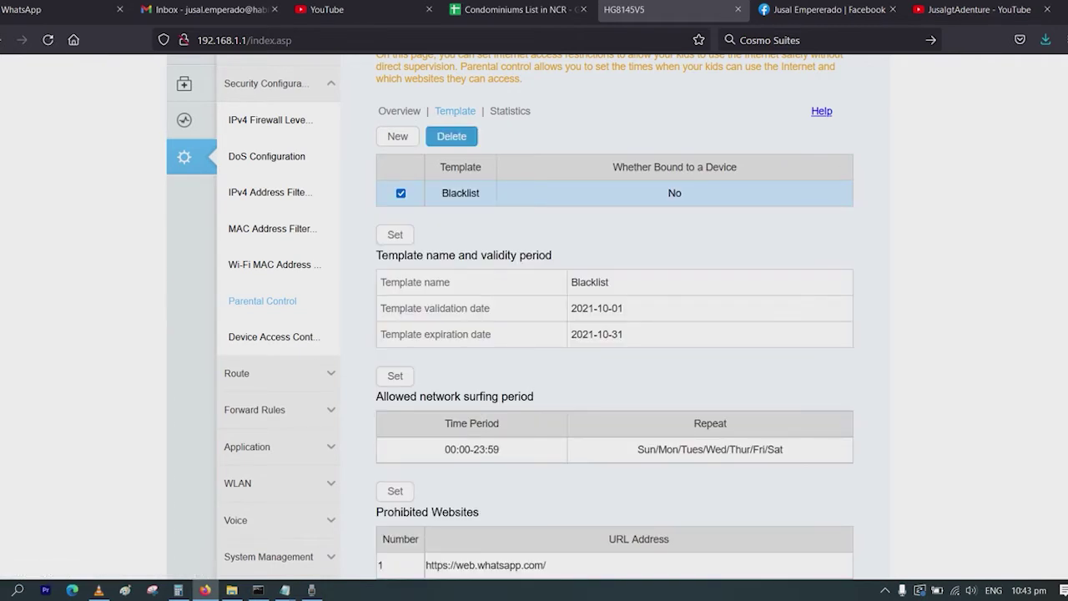
left_click(451, 136)
left_click(598, 341)
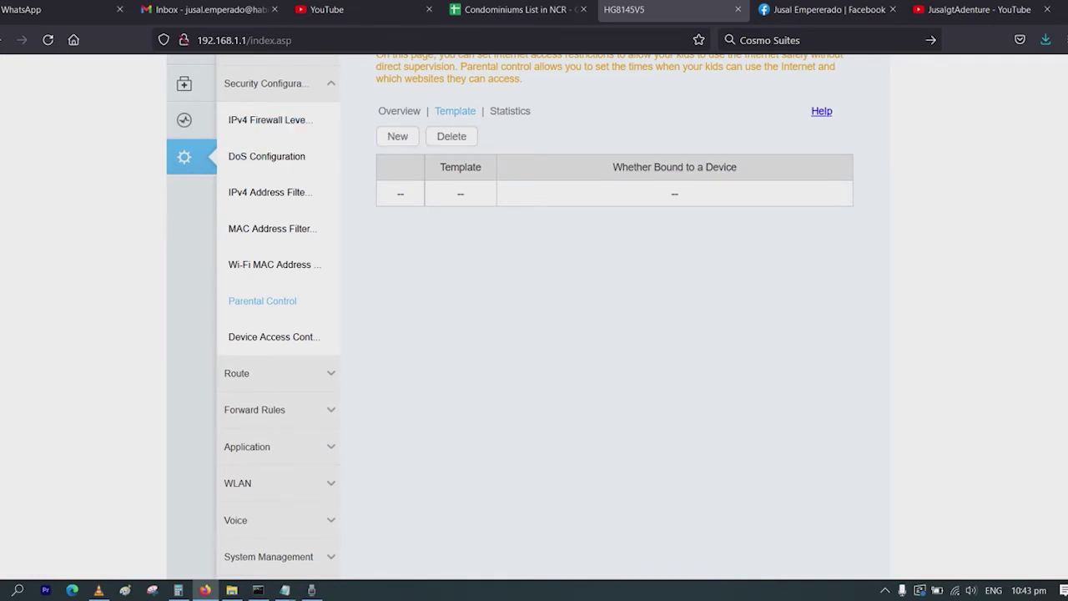
Create a new template named Blacklist with a validation period from 2021-10-01 to 2021-10-31 and proceed to the surfing period.
left_click(398, 136)
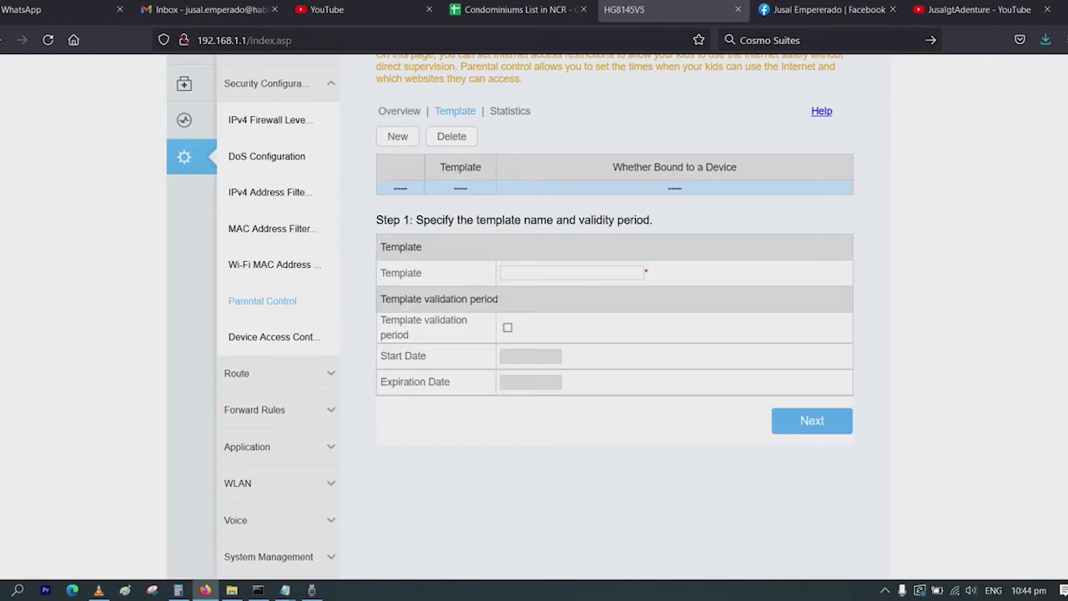
left_click(572, 273)
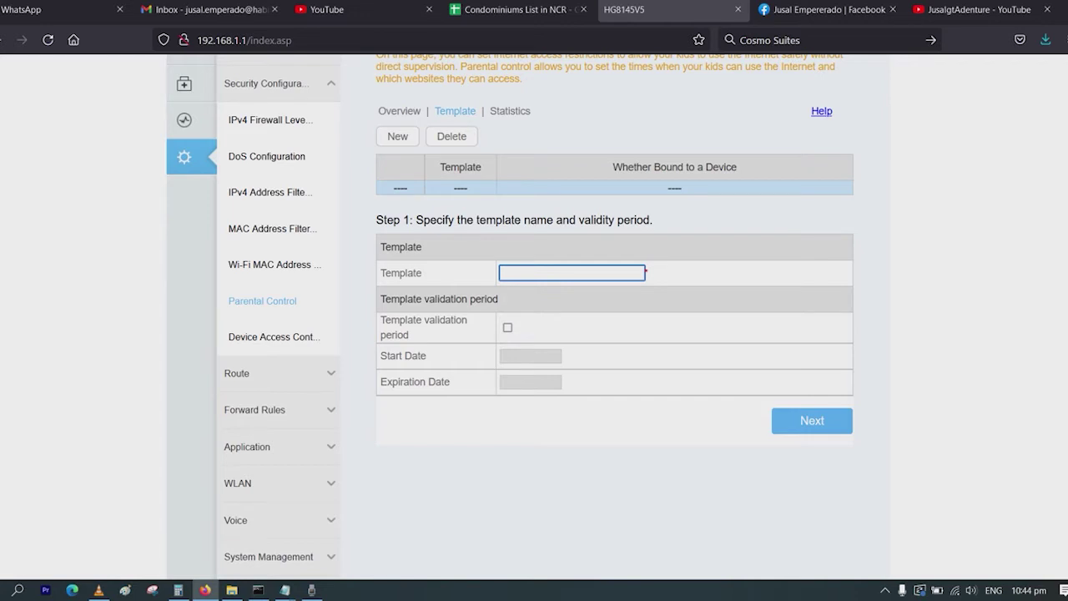
type("Blacklist")
left_click(507, 328)
left_click(530, 356)
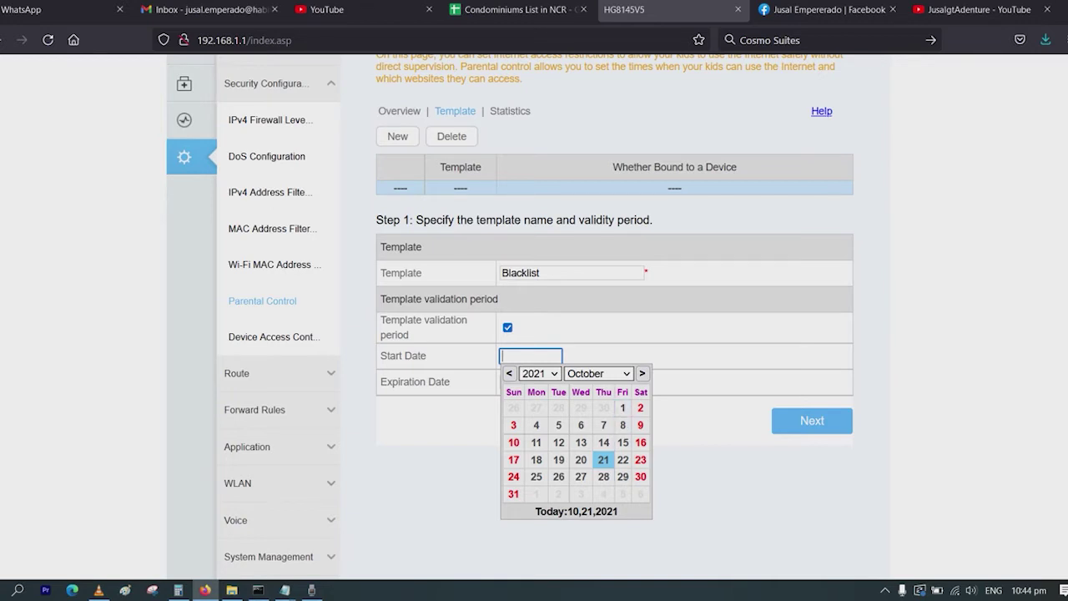
left_click(622, 407)
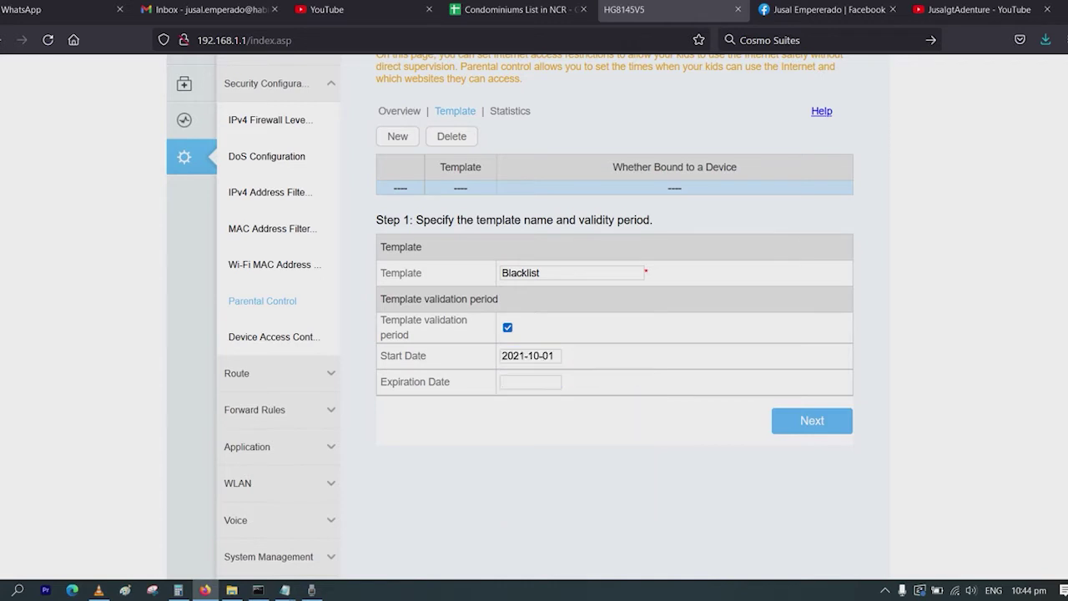
left_click_drag(387, 382, 451, 382)
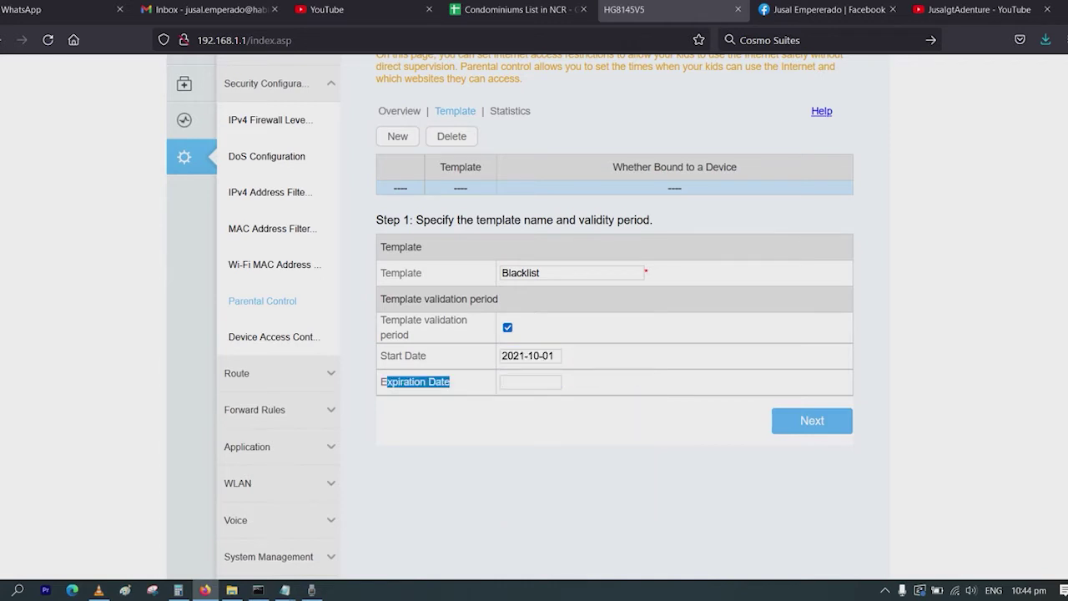
left_click(531, 382)
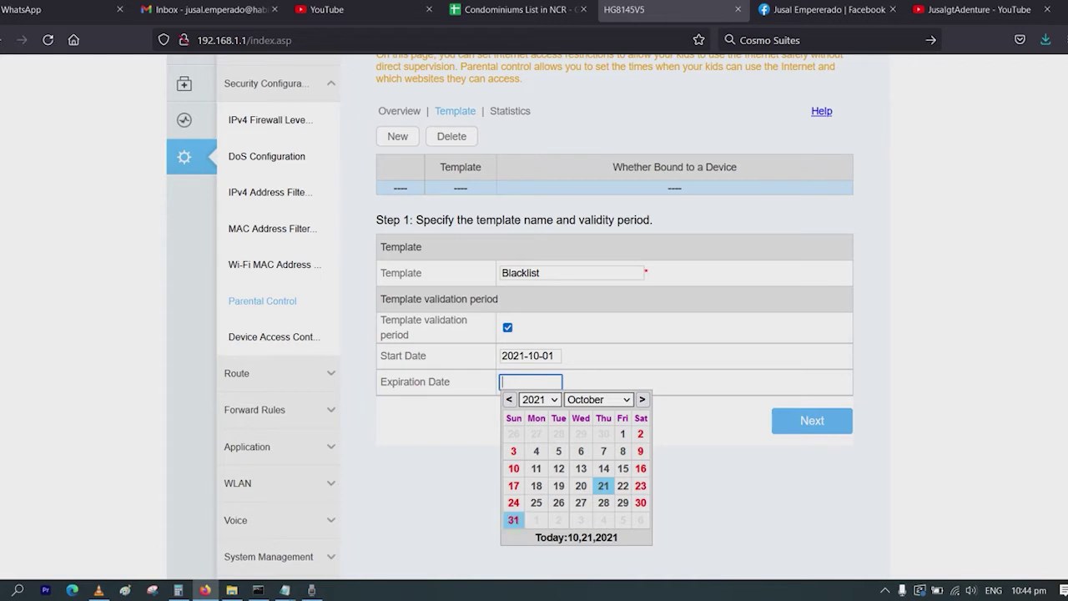
left_click(513, 520)
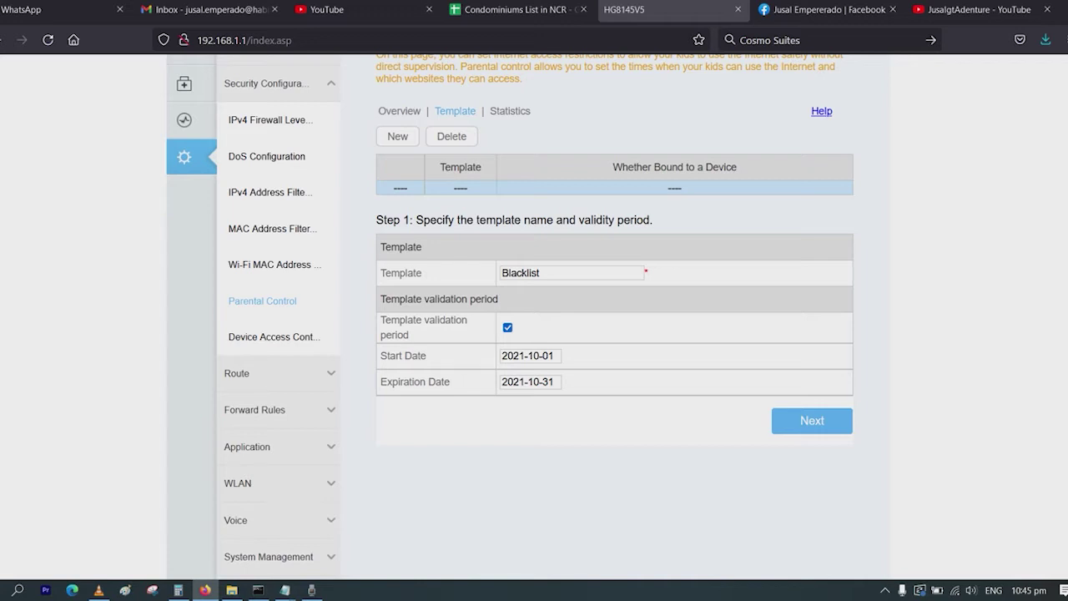
left_click(812, 420)
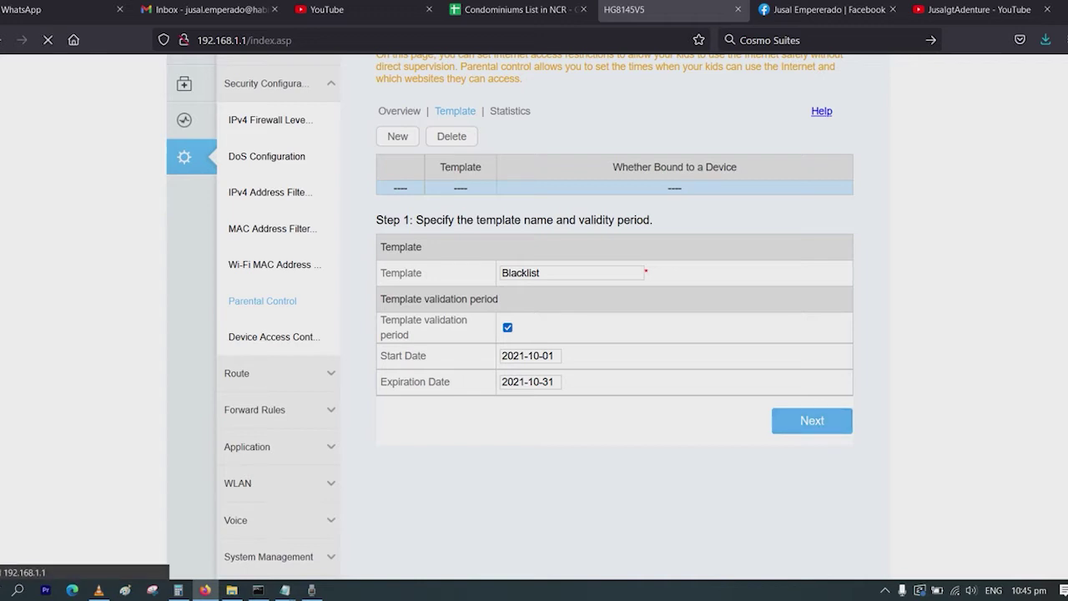
Start a new allowed network surfing period running from 18:00 to 20:00 instead of the whole day.
scroll(529, 316, "up", 1)
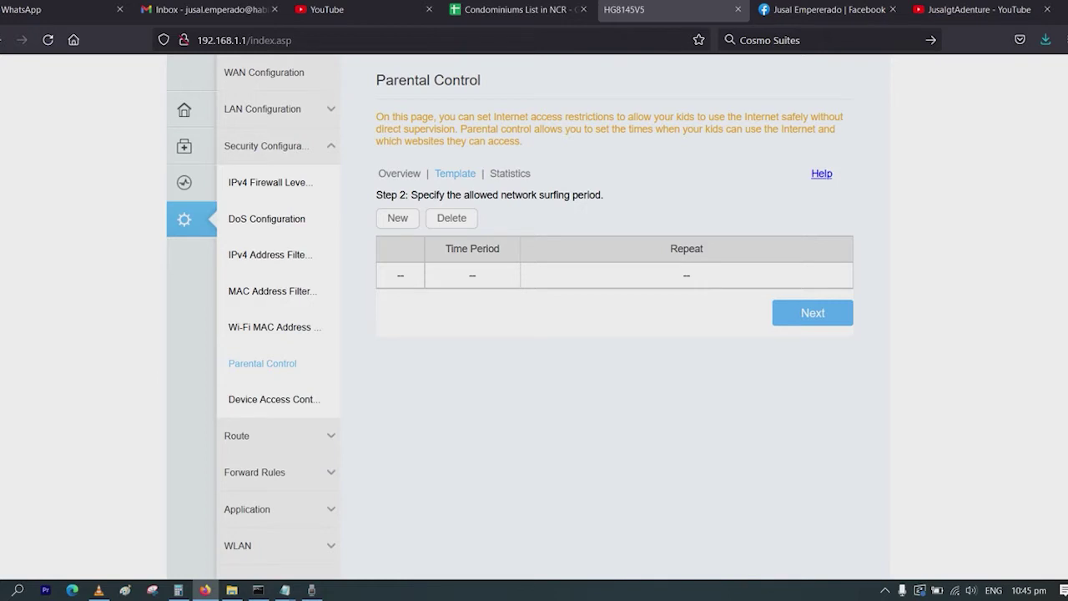
left_click(397, 218)
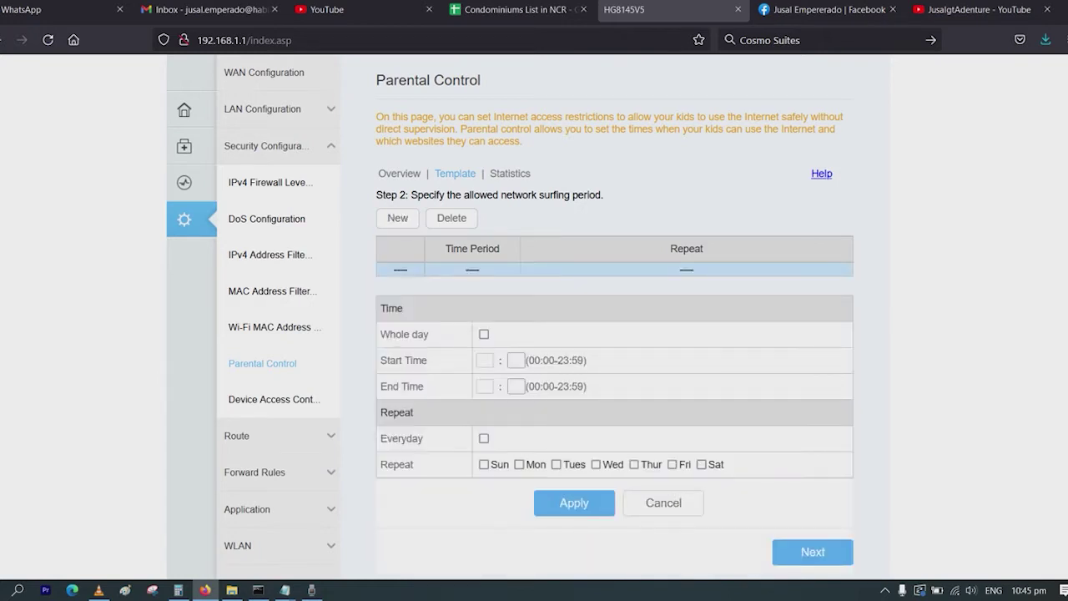
left_click(484, 334)
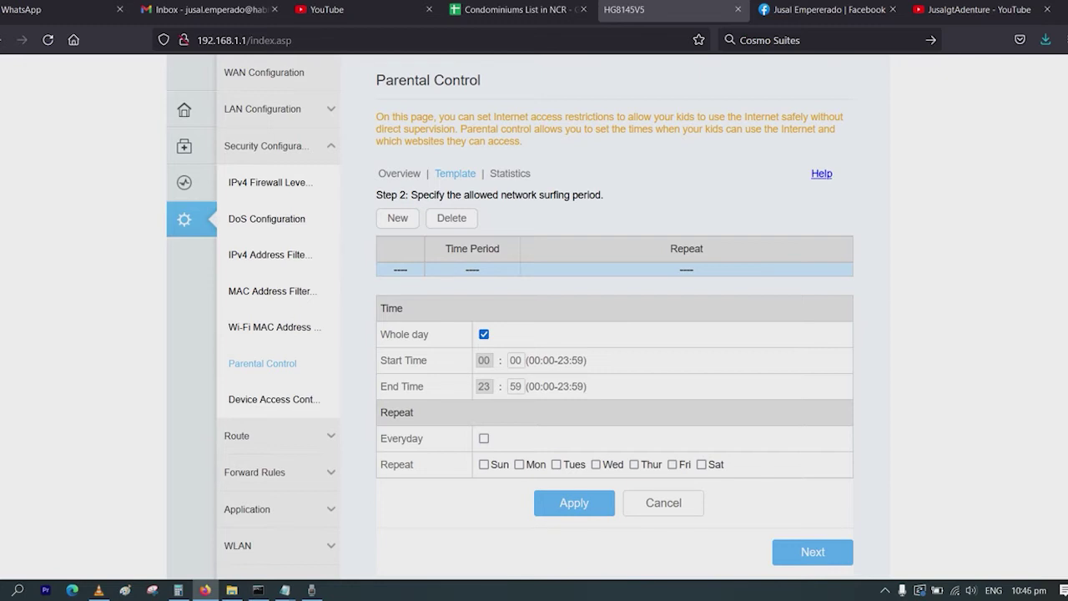
left_click(484, 335)
left_click(484, 360)
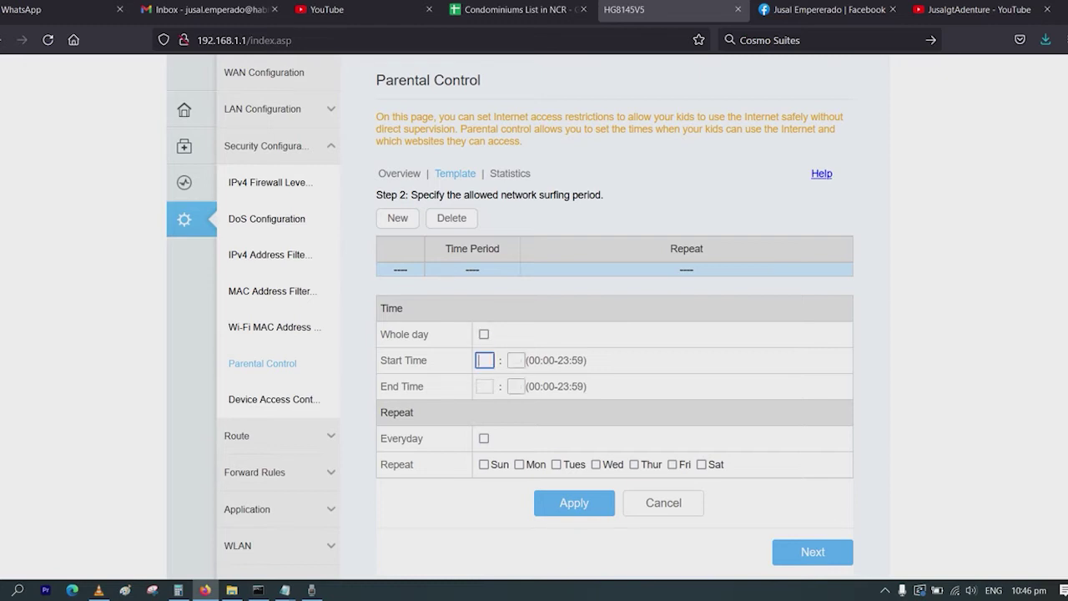
type("18")
left_click(515, 361)
type("00")
left_click(484, 386)
type("20")
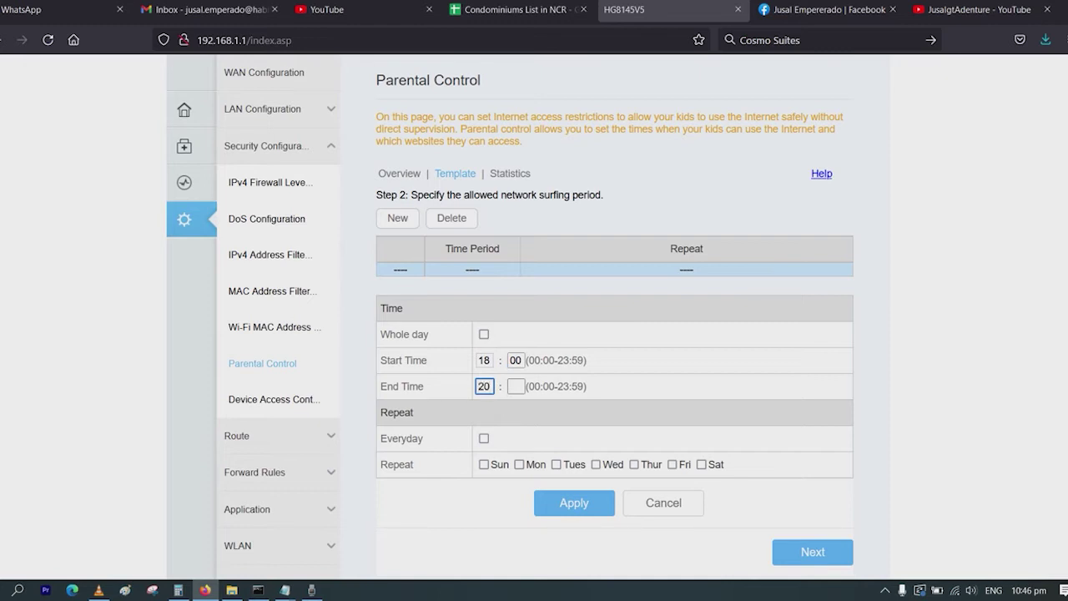
left_click(515, 386)
type("00")
Repeat the surfing period every day, apply it, and proceed to the URL list.
left_click(484, 438)
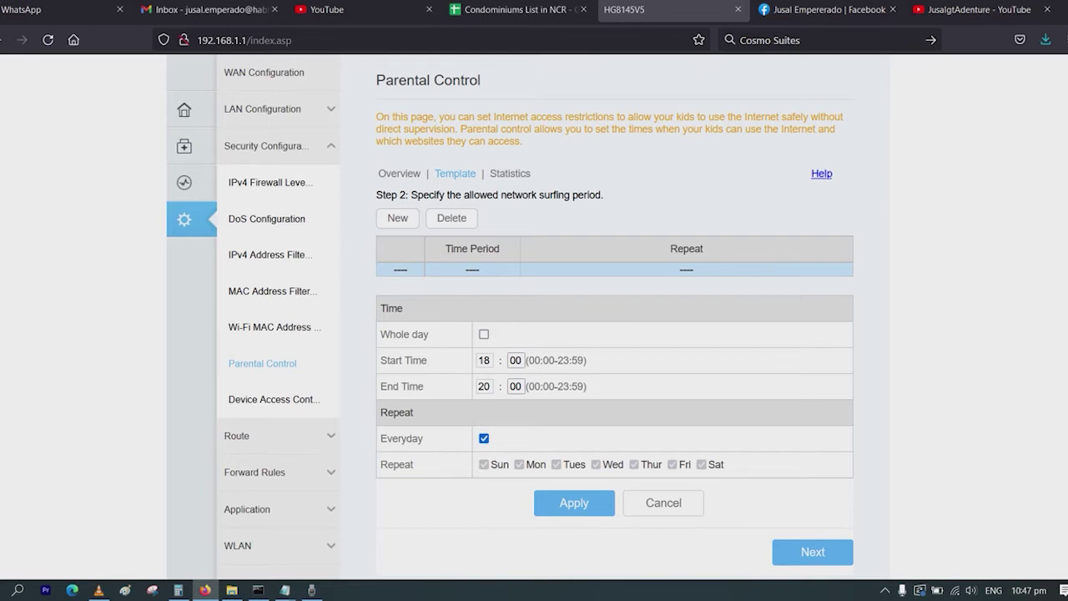
left_click(574, 503)
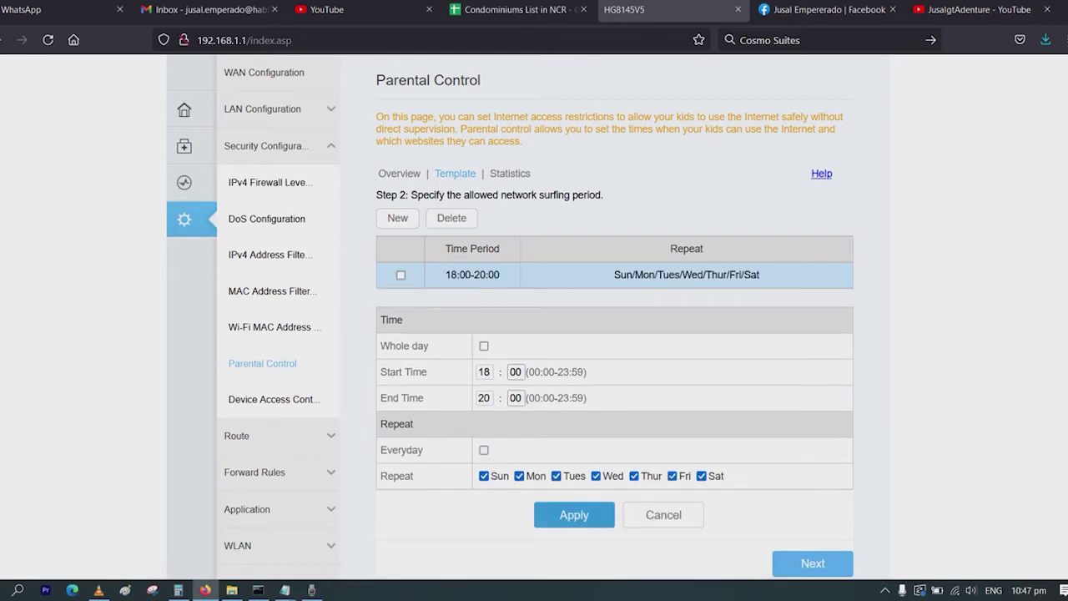
scroll(574, 417, "down", 2)
left_click(813, 564)
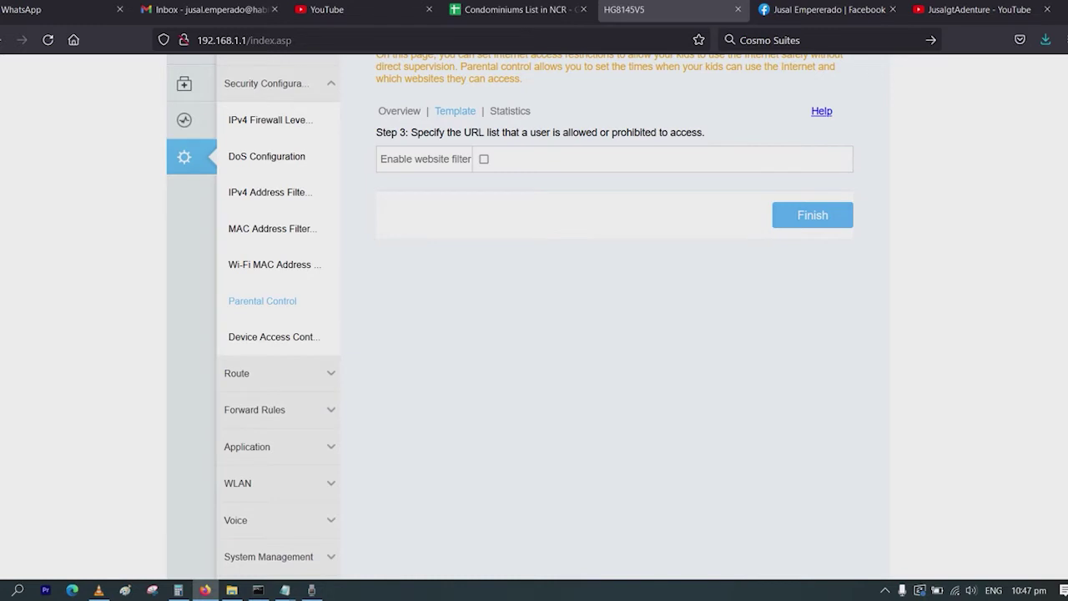
Enable the template's website filter and review the filter modes, keeping Blacklist.
left_click(484, 159)
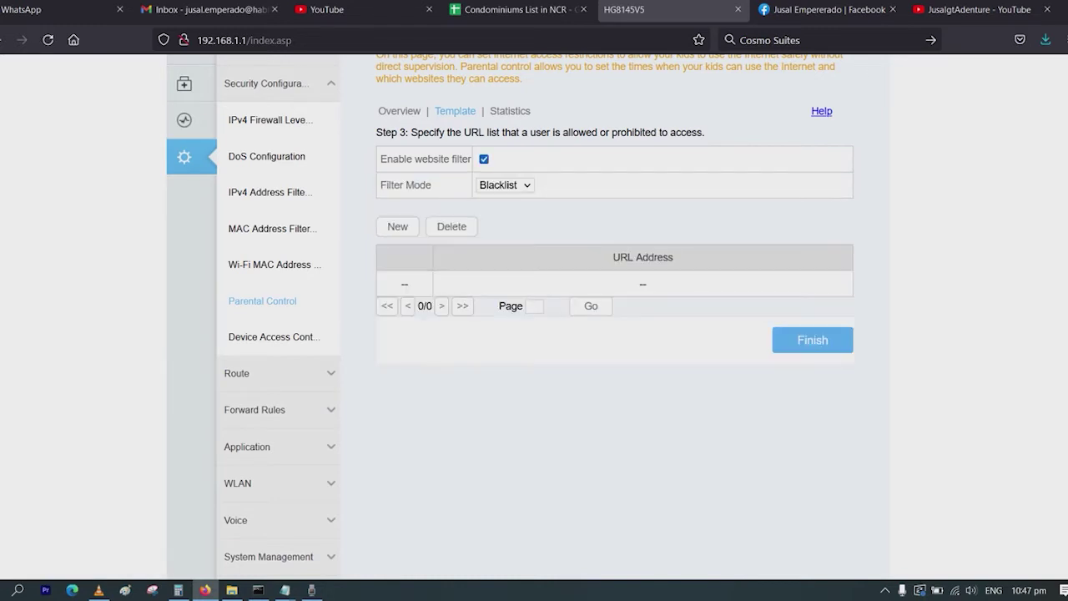
left_click(505, 185)
left_click(500, 204)
left_click(505, 185)
key("Down")
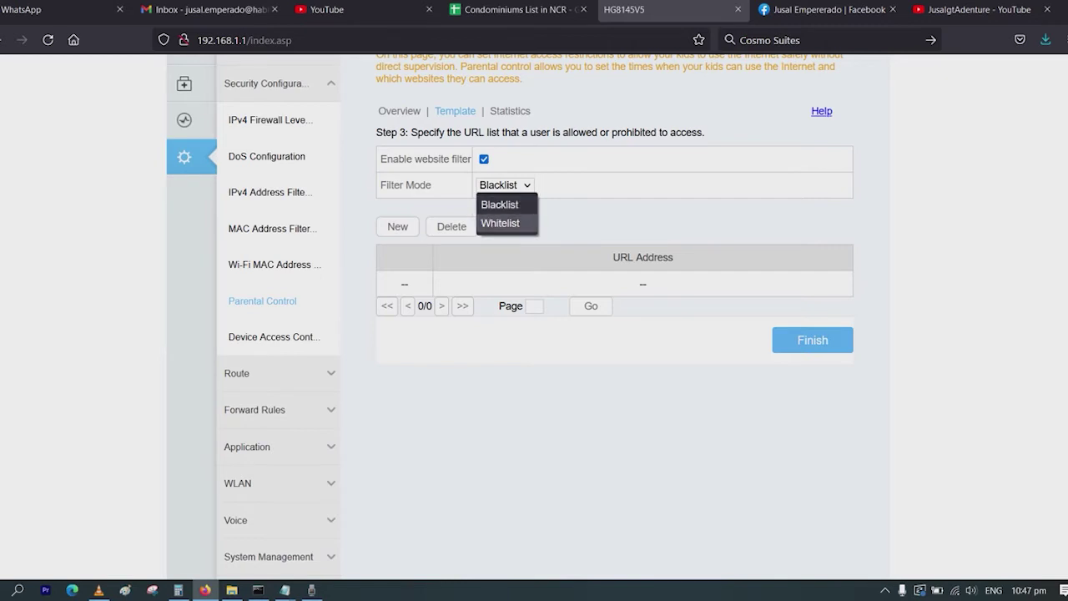
key("Escape")
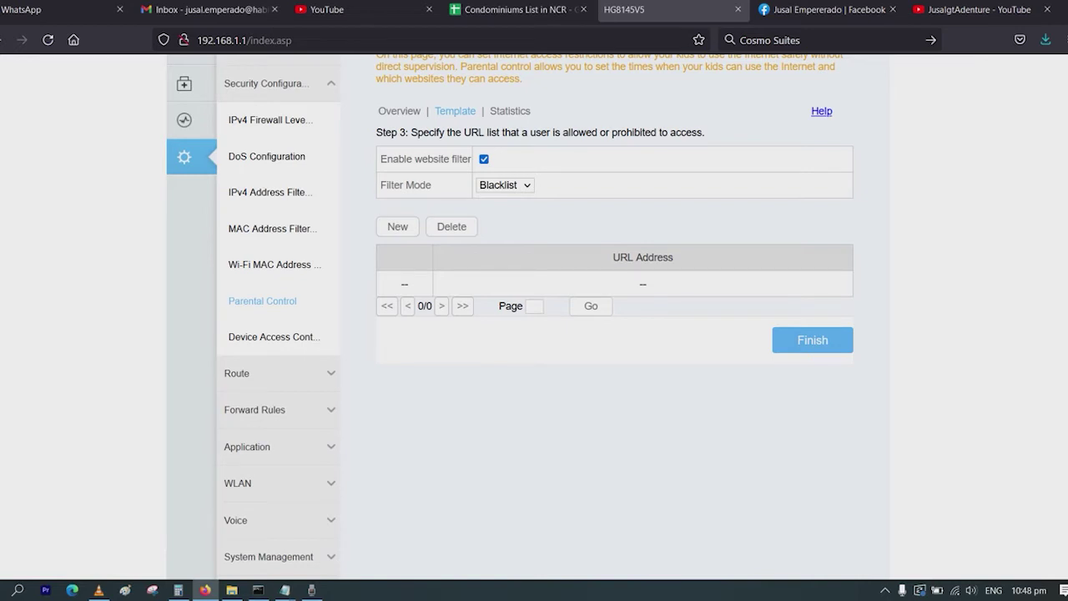
left_click(397, 226)
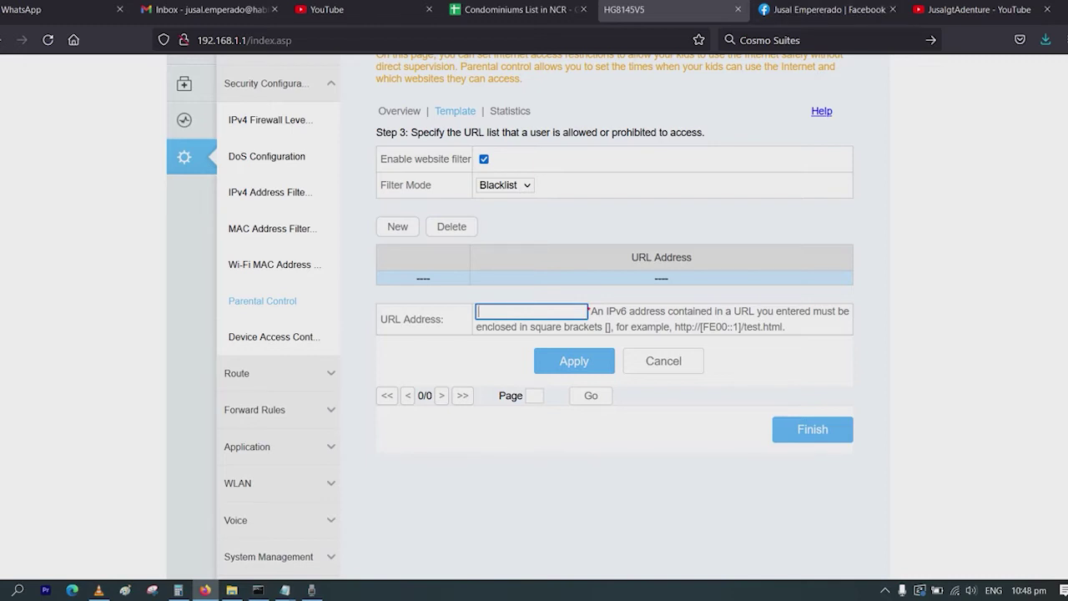
type("www.facebook.com")
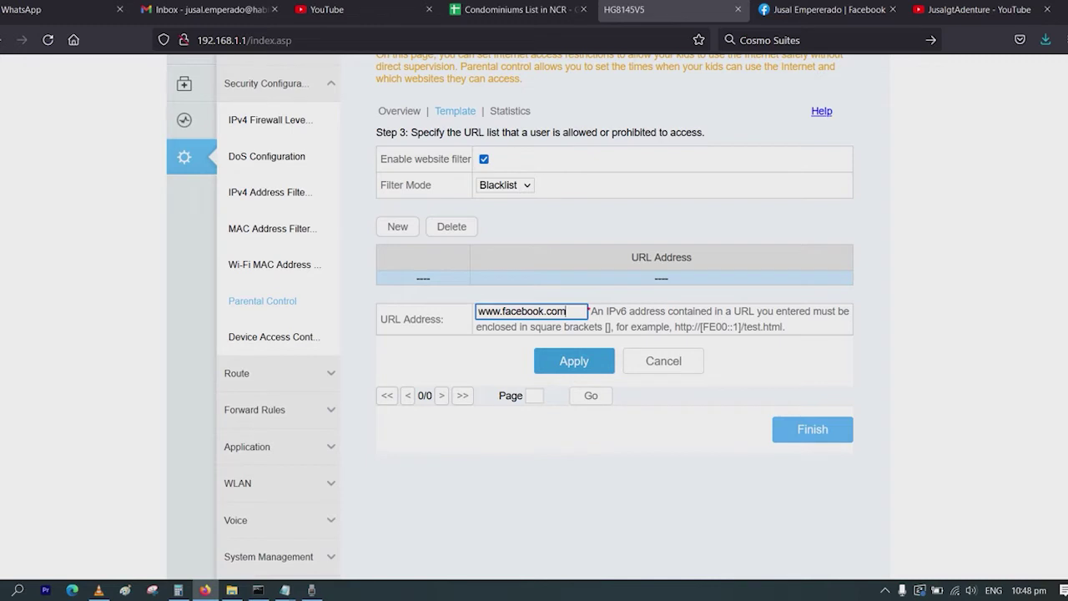
left_click(575, 360)
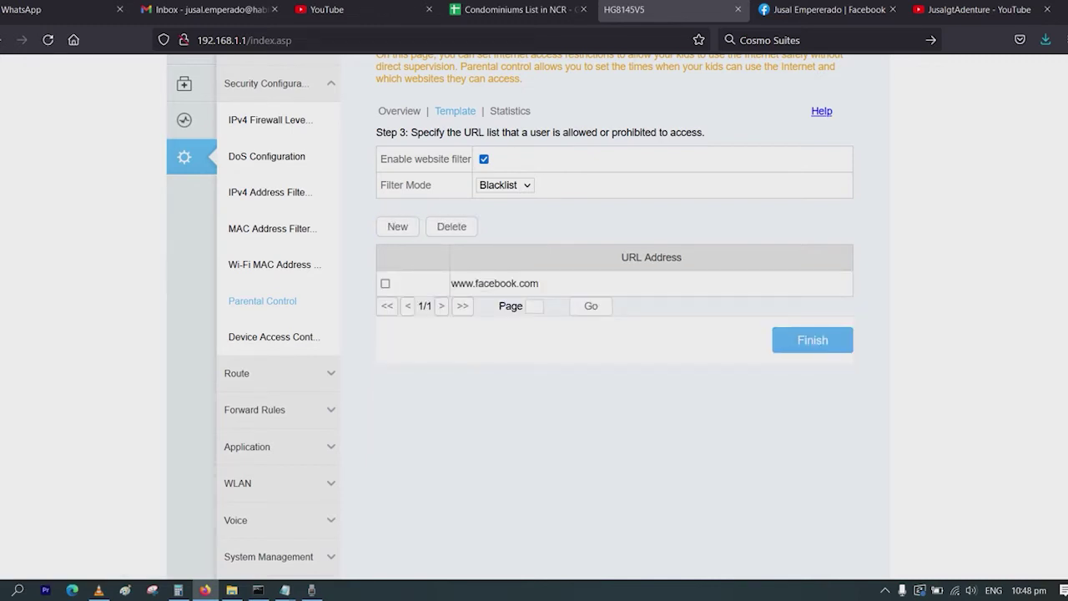
left_click(398, 227)
left_click(532, 338)
type("www.")
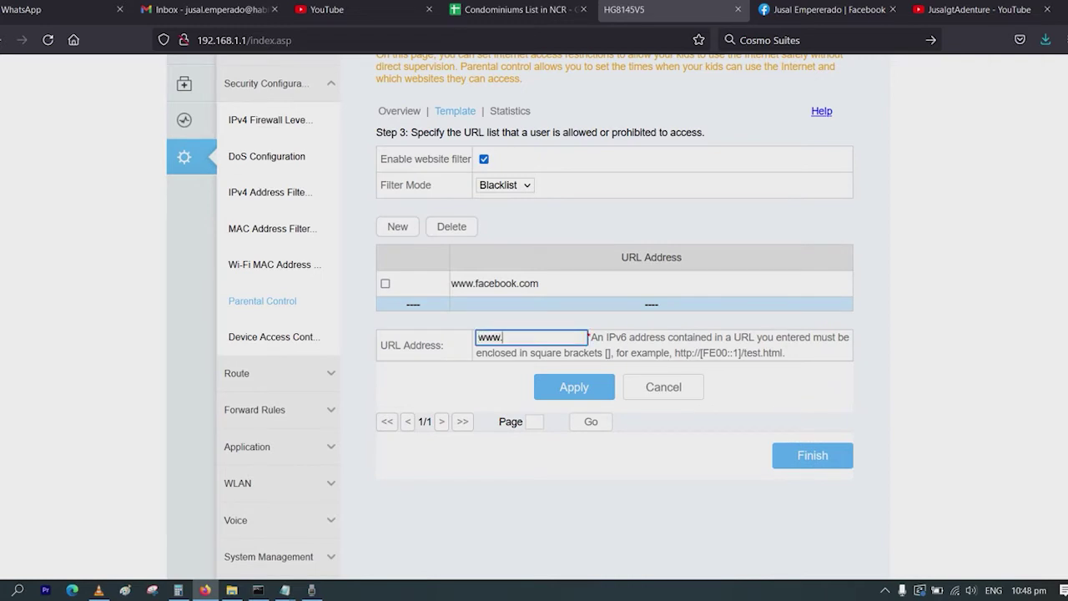
type("youtube.com")
left_click(574, 387)
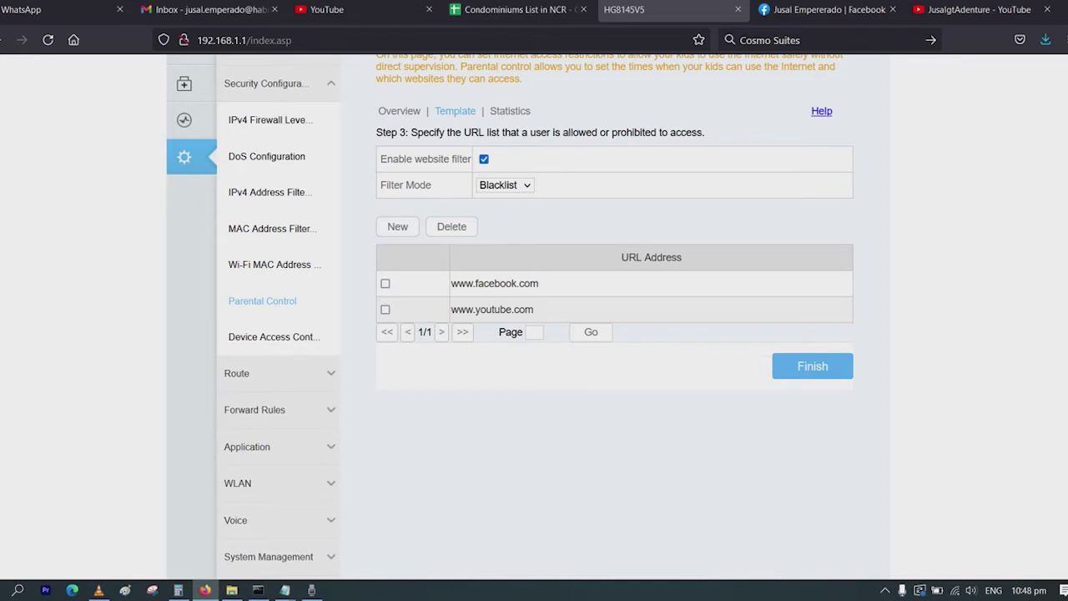
left_click(812, 366)
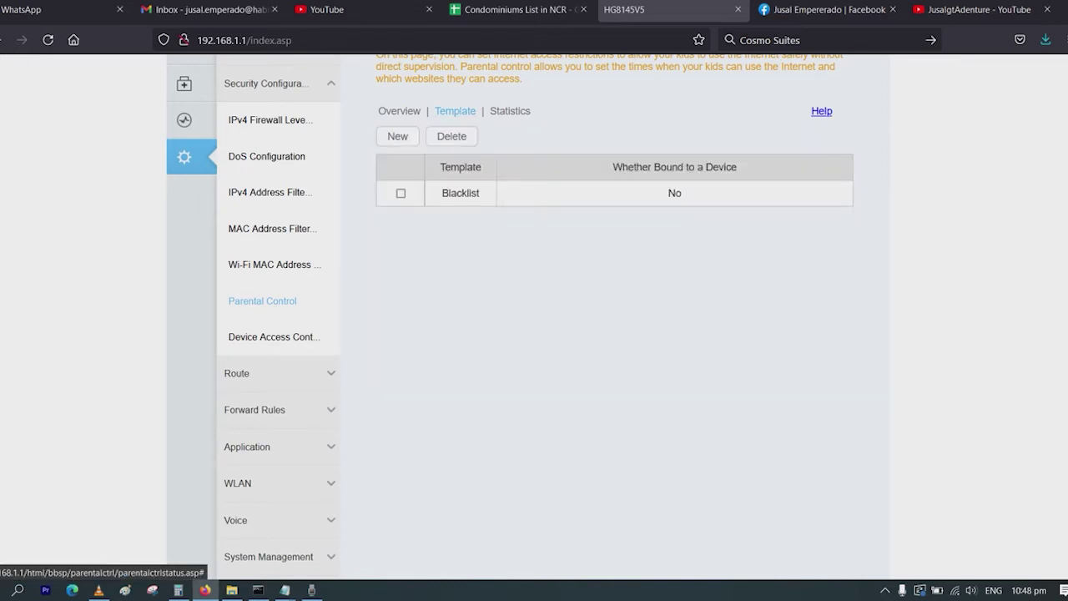
Add the HabitapPH device to the specified devices with the description My laptop, bound to the Blacklist template.
scroll(398, 137, "up", 3)
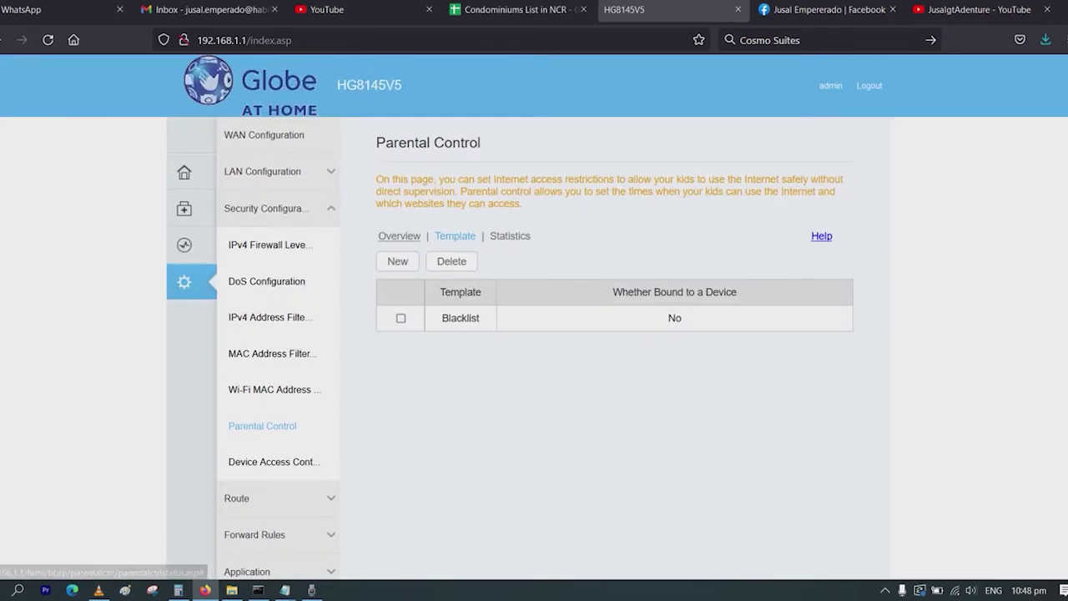
left_click(400, 236)
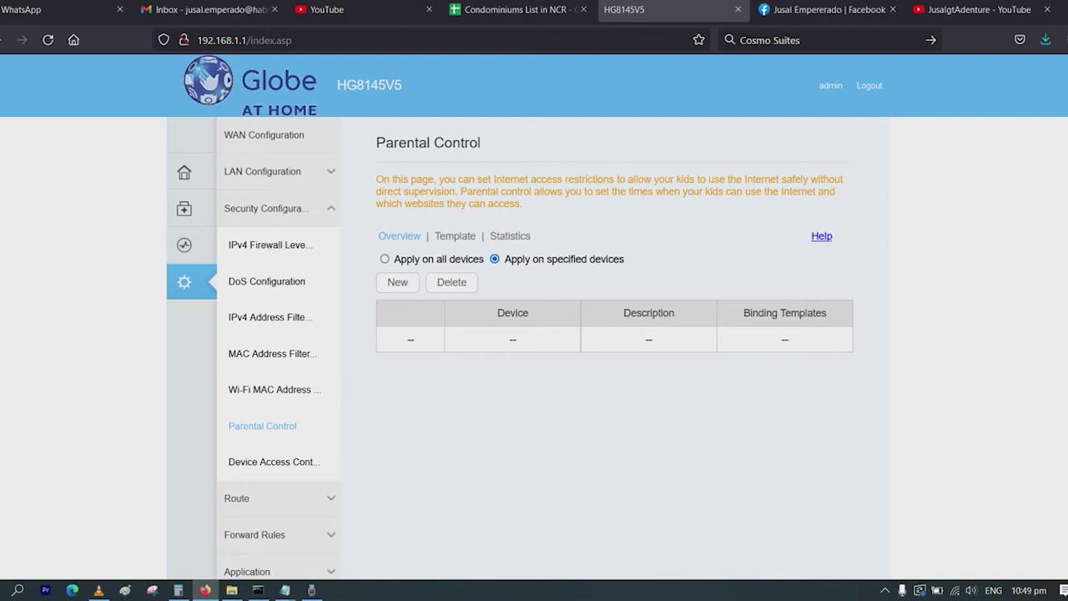
left_click(397, 282)
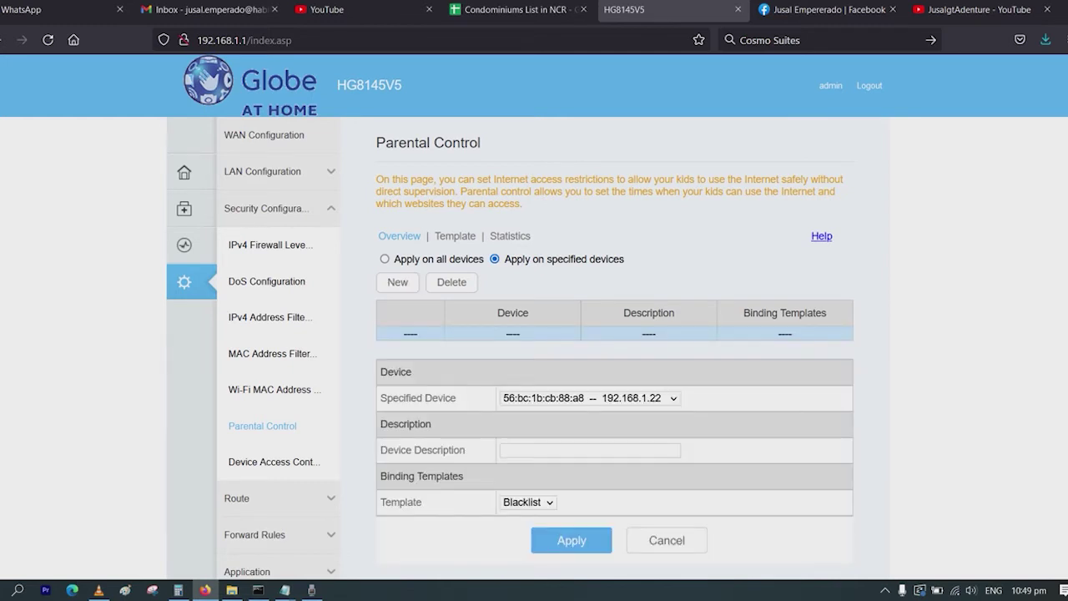
left_click(590, 398)
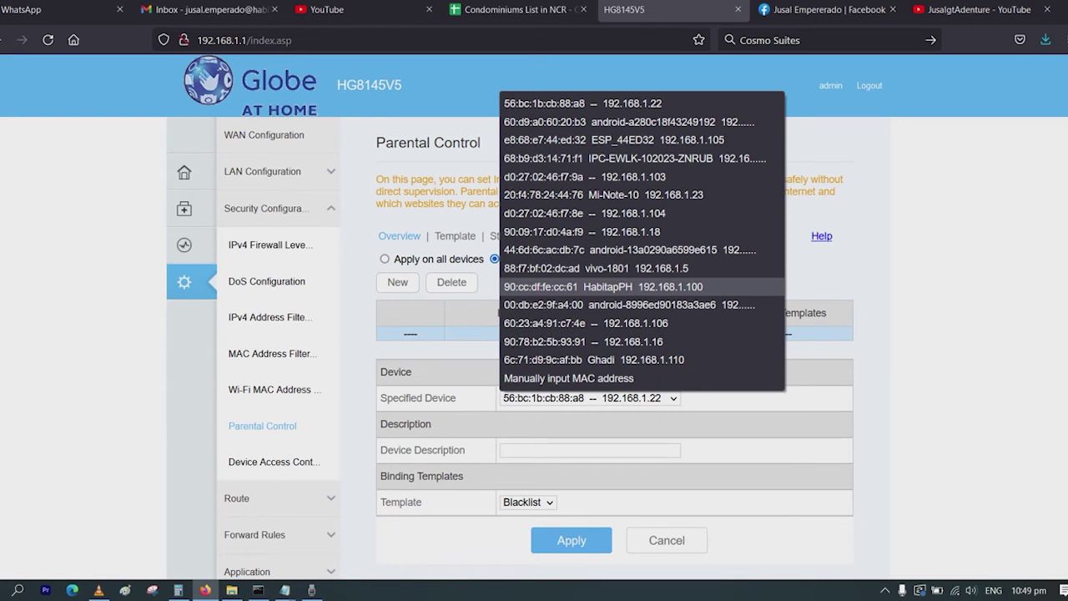
left_click(604, 287)
left_click(590, 451)
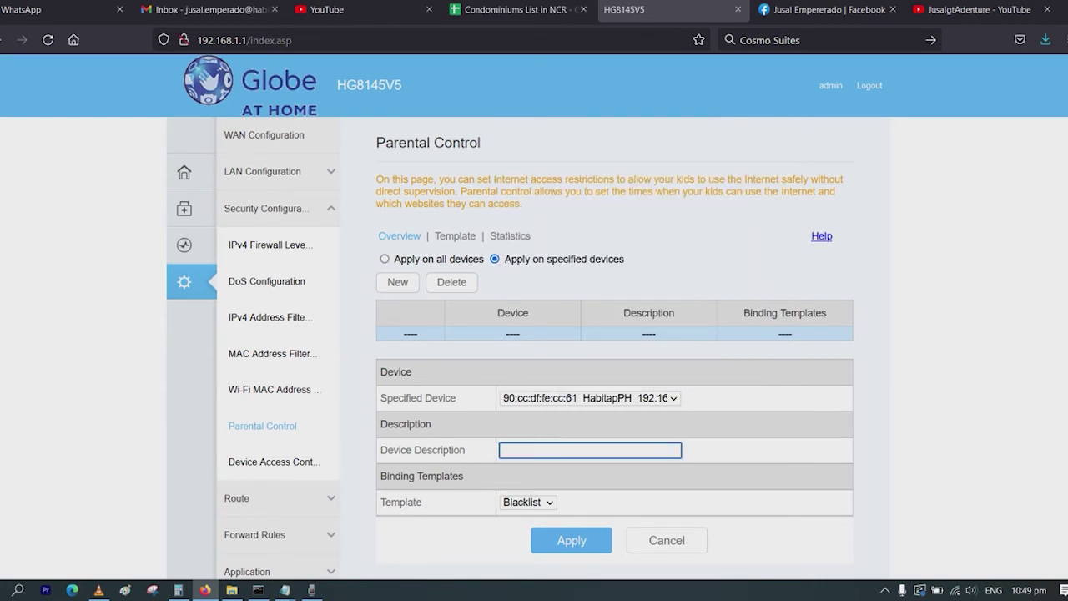
type("m")
key("BackSpace")
type("My Ip")
key("BackSpace")
type("aptop")
key("Return")
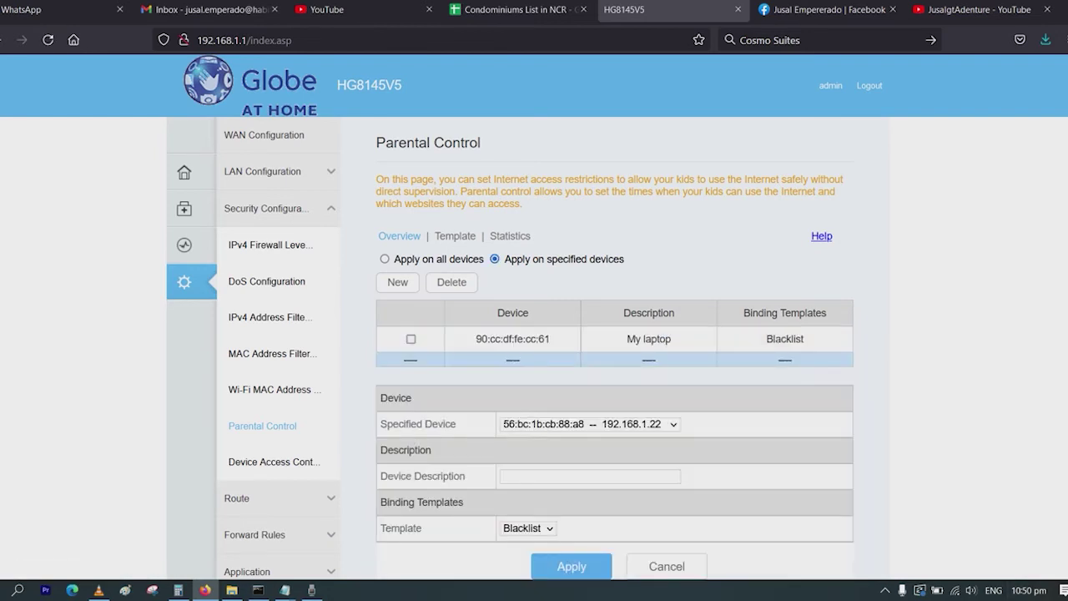
Switch to Command Prompt and check the IPv4 address of the laptop's Wi-Fi adapter.
left_click(258, 590)
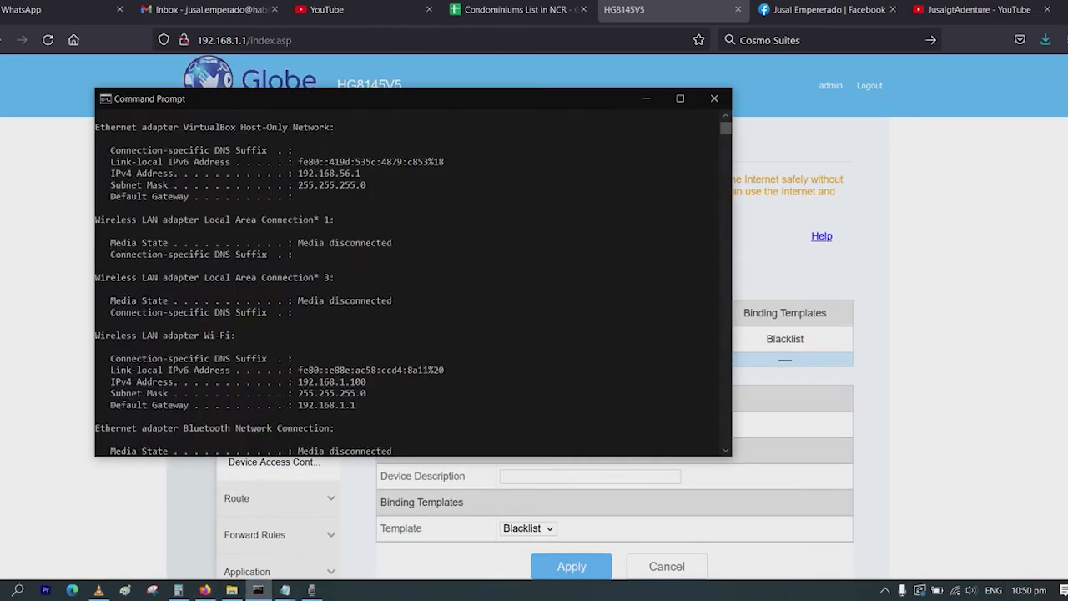
scroll(409, 284, "down", 5)
scroll(409, 284, "up", 6)
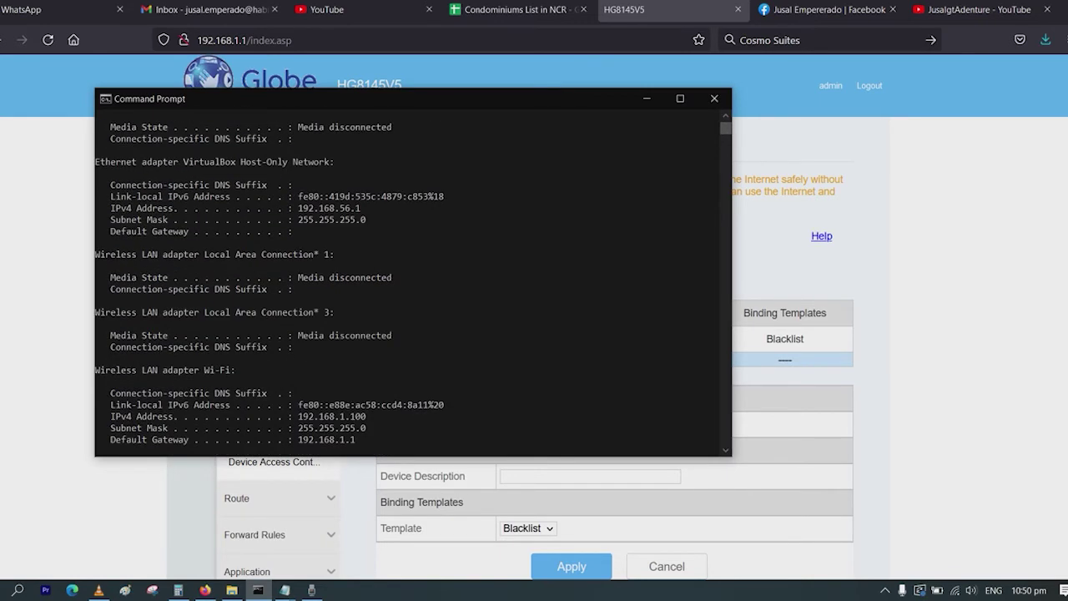
Close the current Command Prompt window, open a fresh one and run ipconfig.
left_click(714, 98)
left_click(1, 590)
type("cmd")
key("Return")
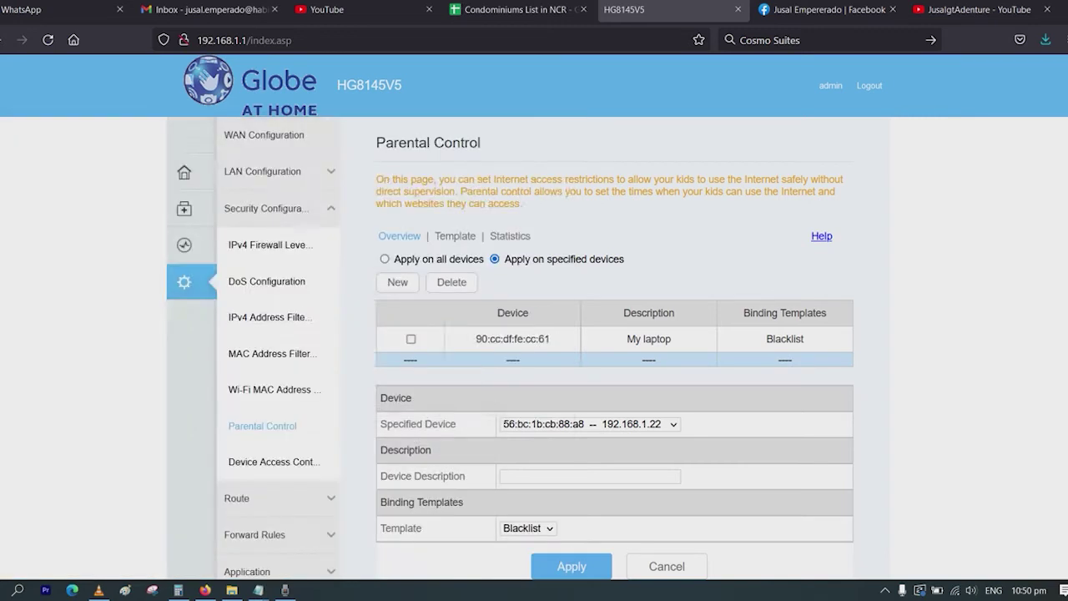
type("ip")
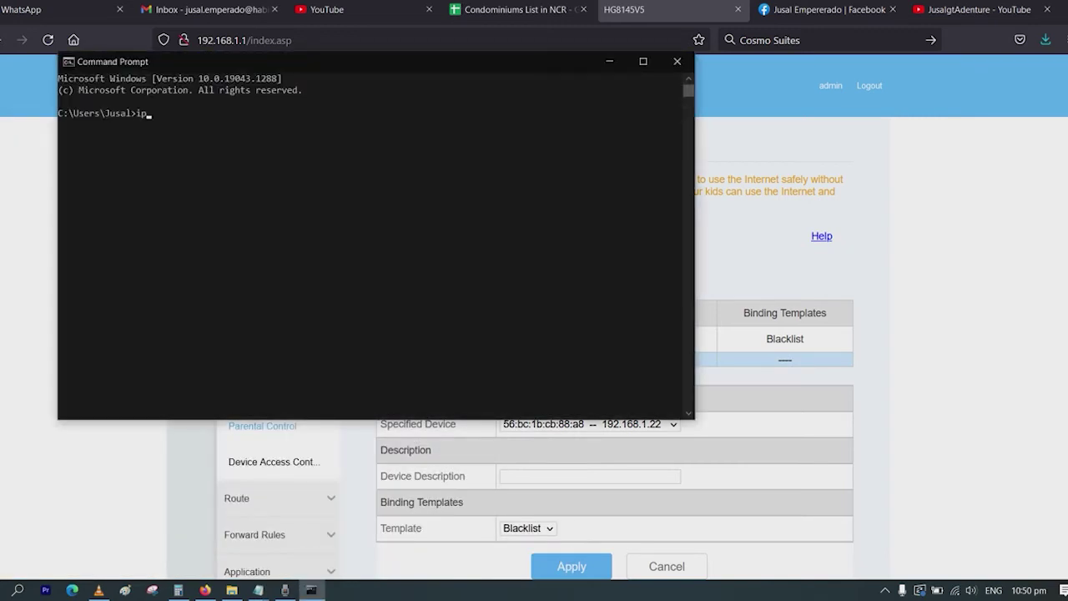
type("config")
key("Return")
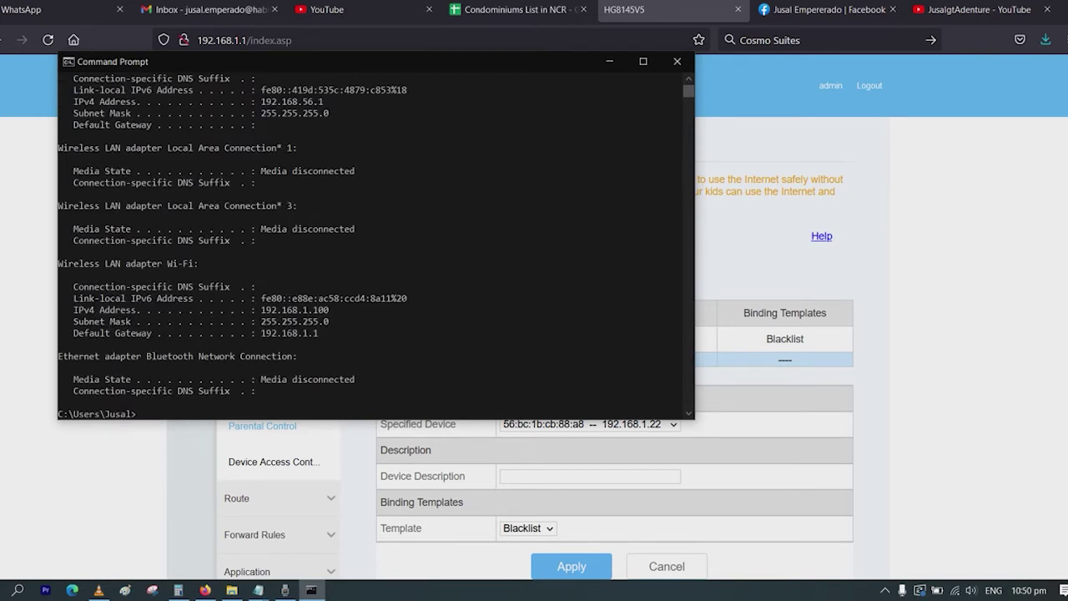
Highlight the Wi-Fi adapter heading and its IPv4 Address line in the ipconfig output.
left_click(87, 263)
left_click_drag(58, 263, 199, 262)
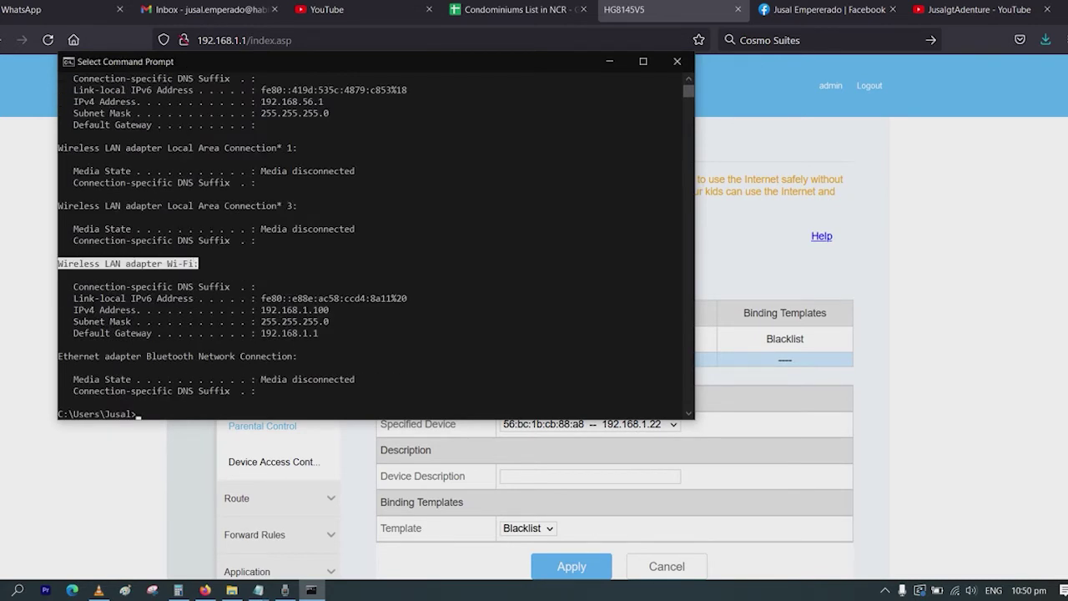
left_click_drag(255, 310, 327, 310)
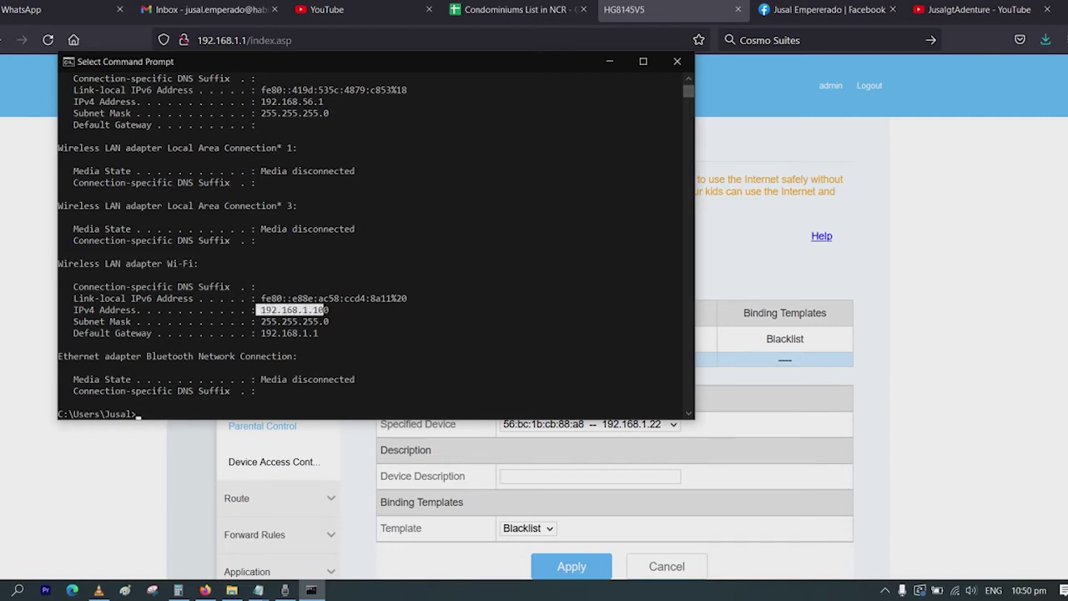
left_click_drag(74, 309, 332, 310)
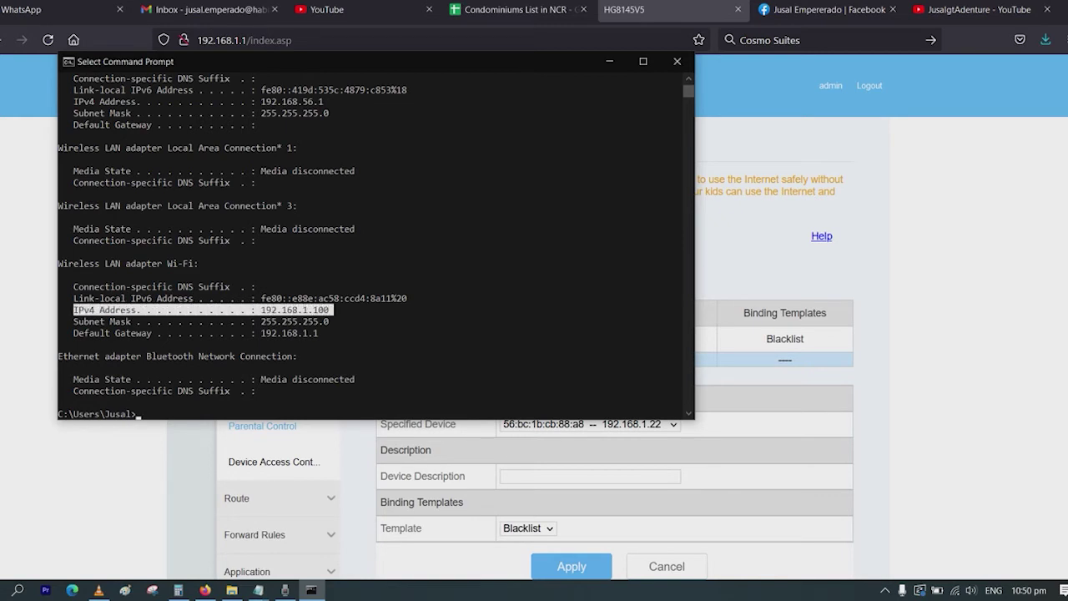
Compare the IP address of the router's My laptop device entry with the ipconfig output and apply the entry.
key("alt+Tab")
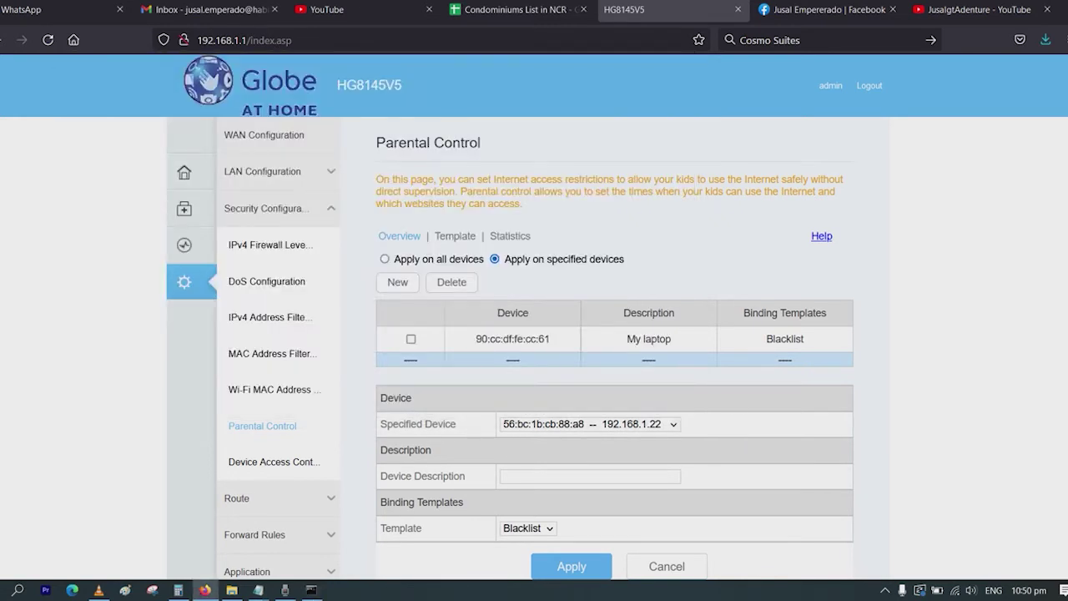
left_click(513, 339)
left_click(411, 339)
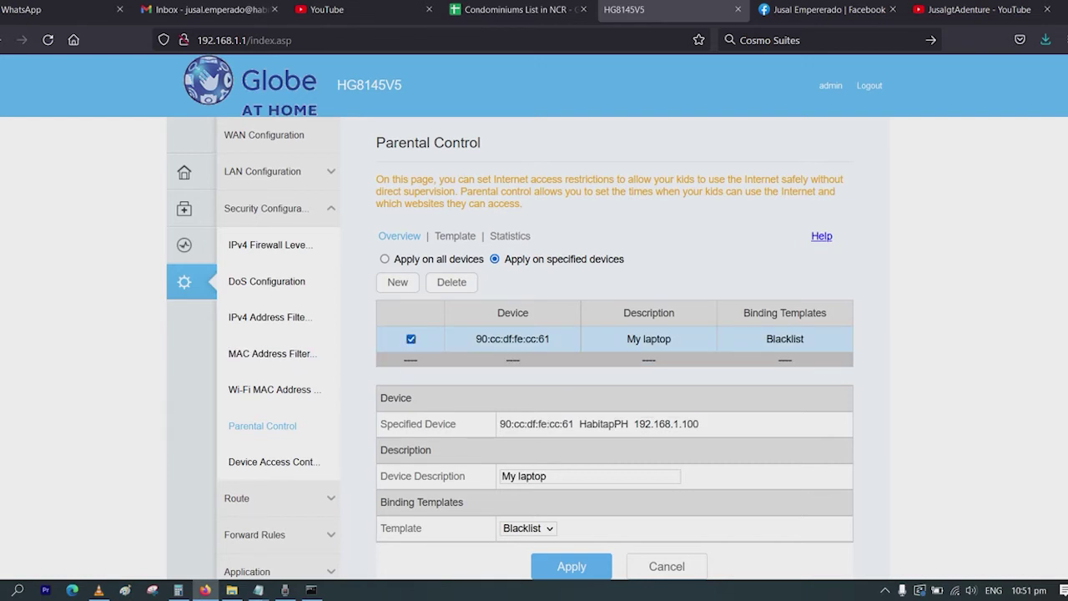
left_click_drag(699, 424, 632, 424)
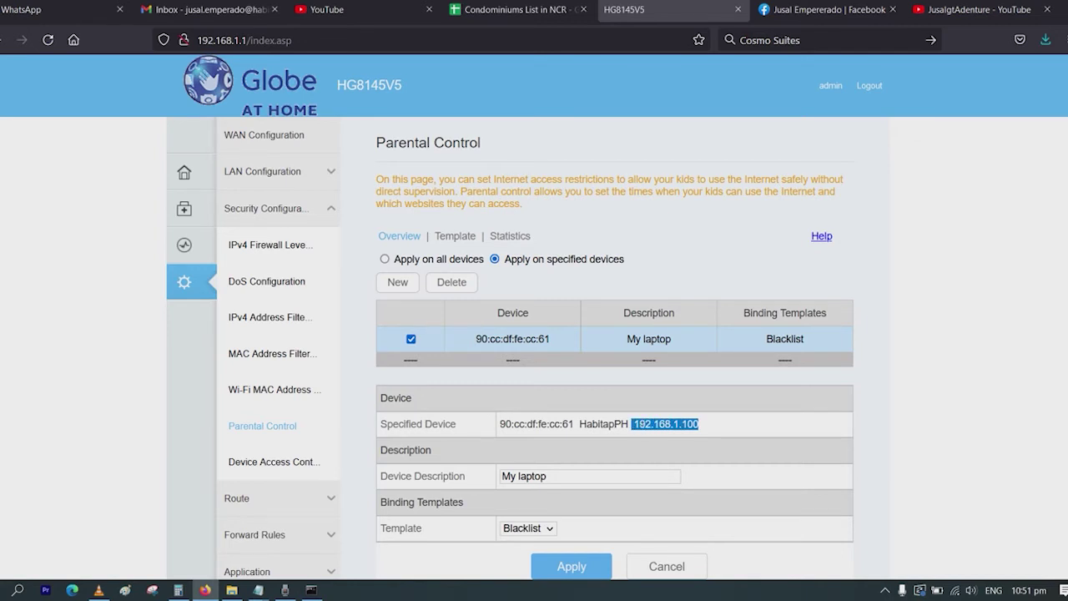
left_click(312, 590)
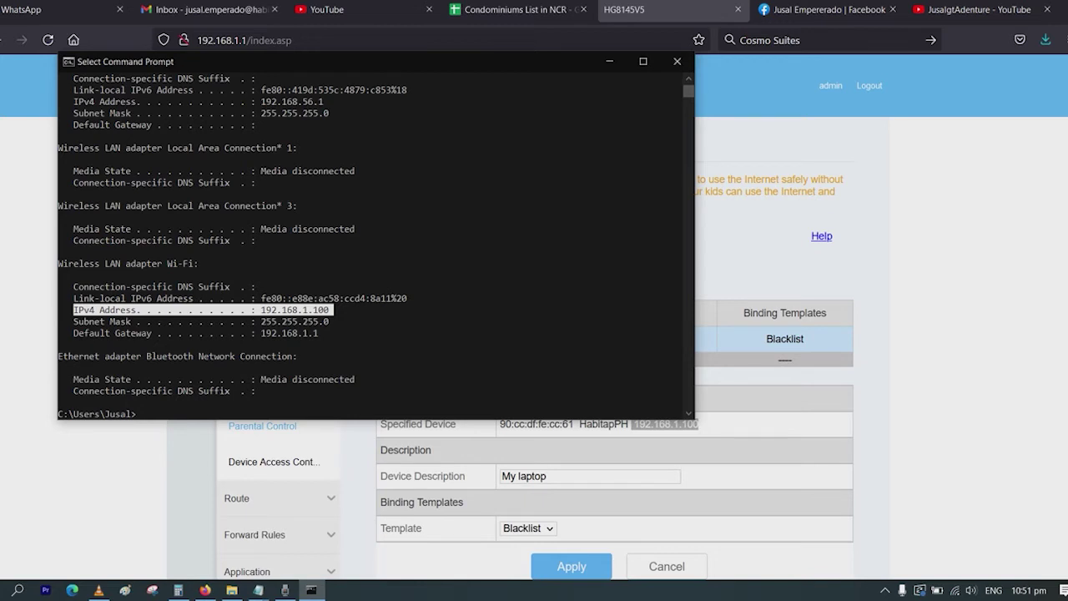
left_click(311, 591)
left_click(572, 566)
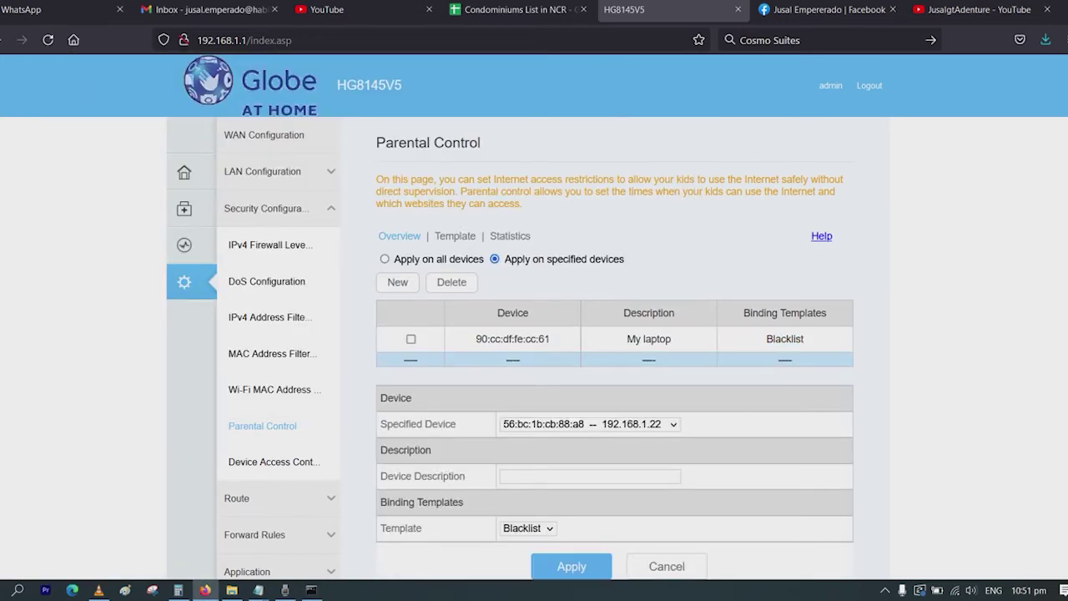
View the Parental Control interception statistics for the Blacklist template and refresh them several times.
left_click(455, 236)
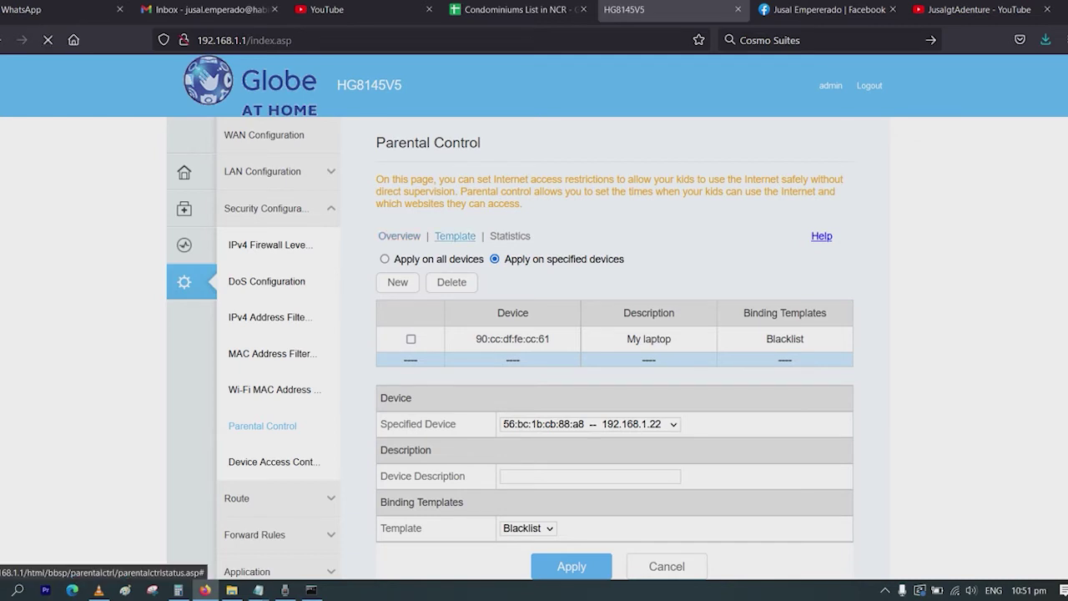
left_click(510, 236)
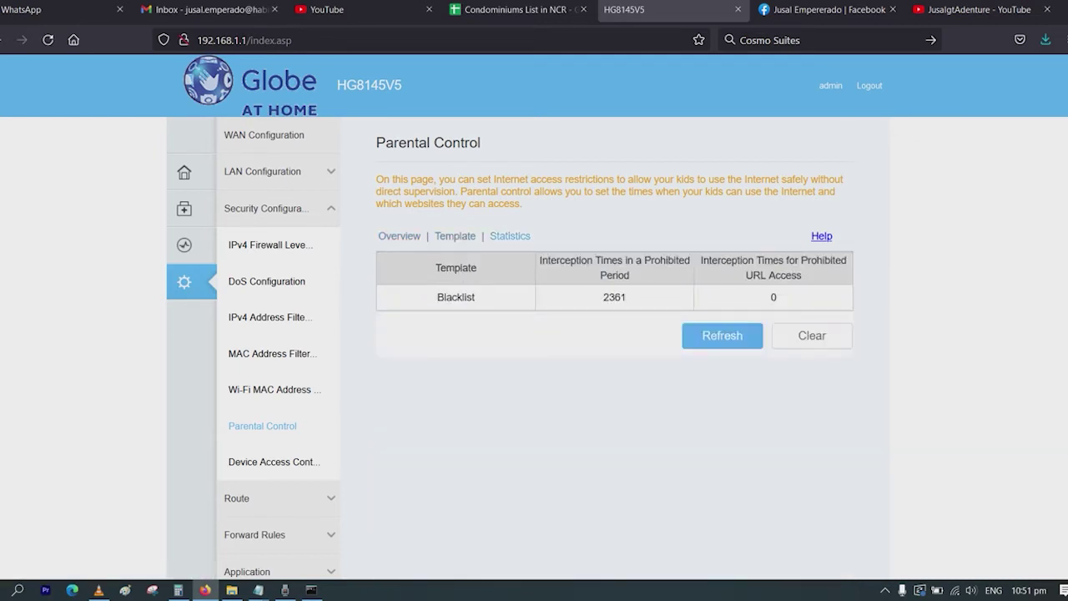
left_click(722, 335)
left_click(721, 336)
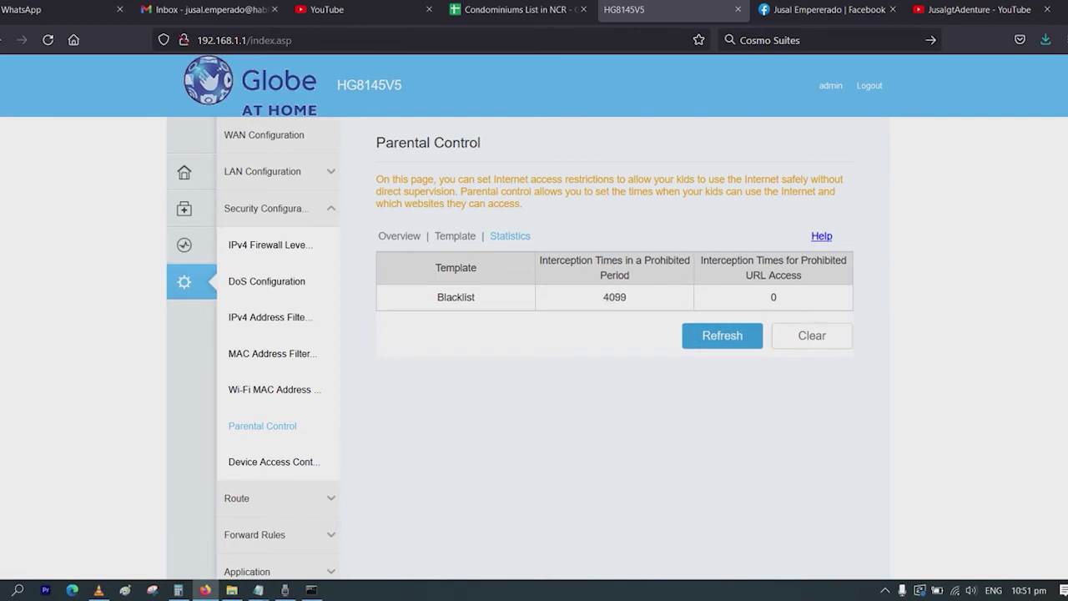
left_click(722, 336)
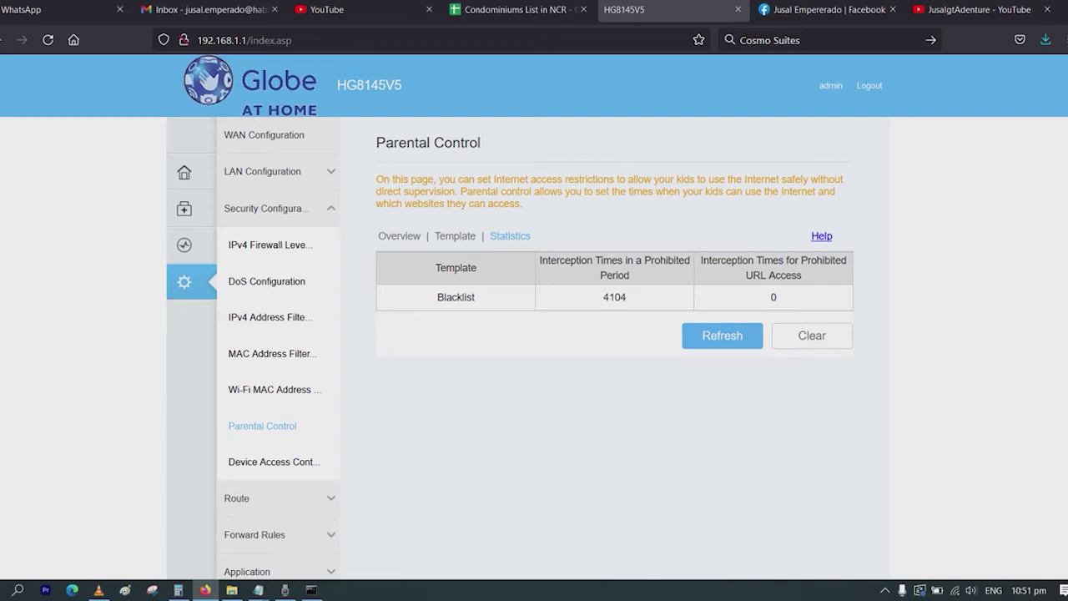
left_click(722, 335)
left_click(722, 336)
Test the Facebook block by loading and reloading the Facebook home page, and highlight the message in its feed.
left_click(827, 9)
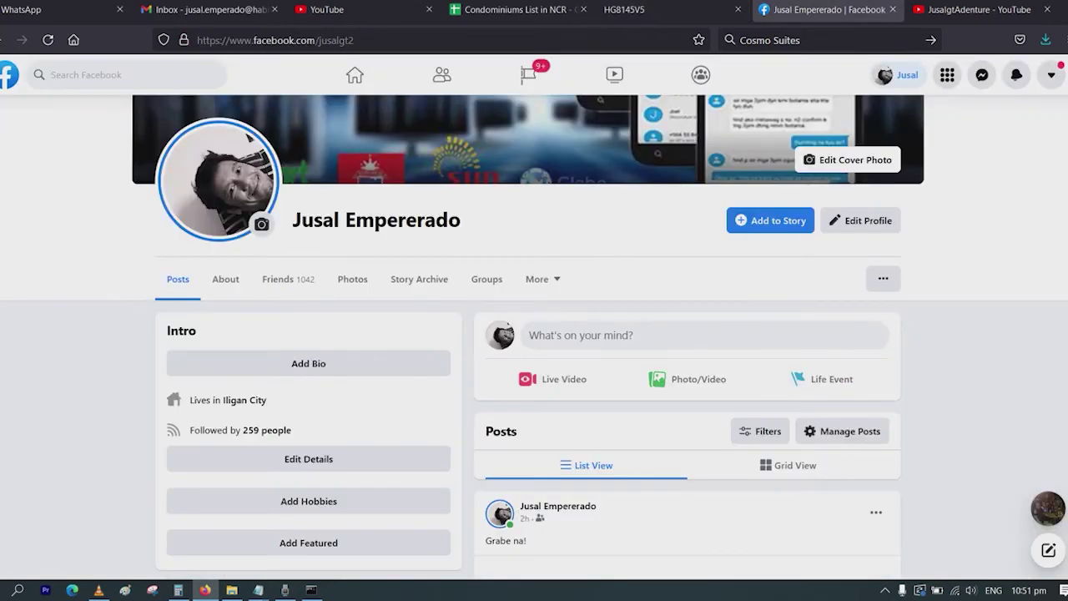
left_click(7, 75)
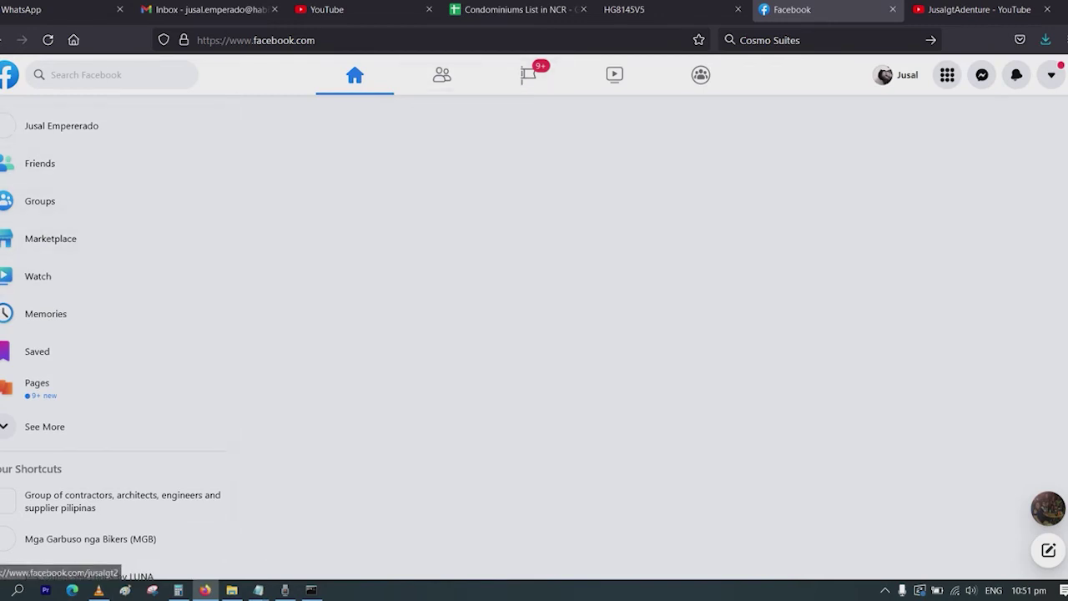
left_click(47, 40)
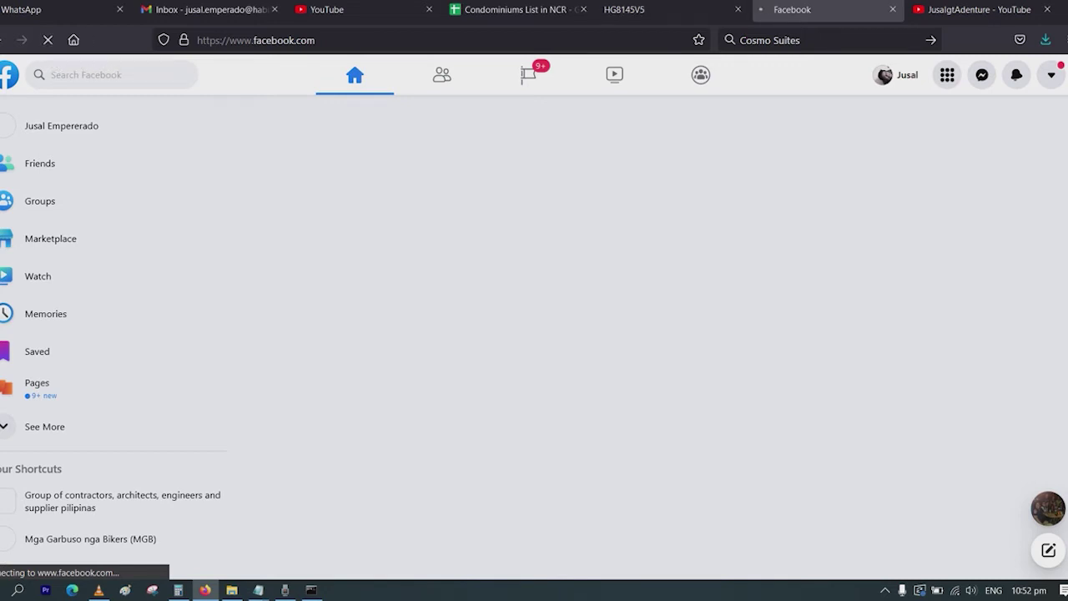
left_click_drag(349, 461, 665, 461)
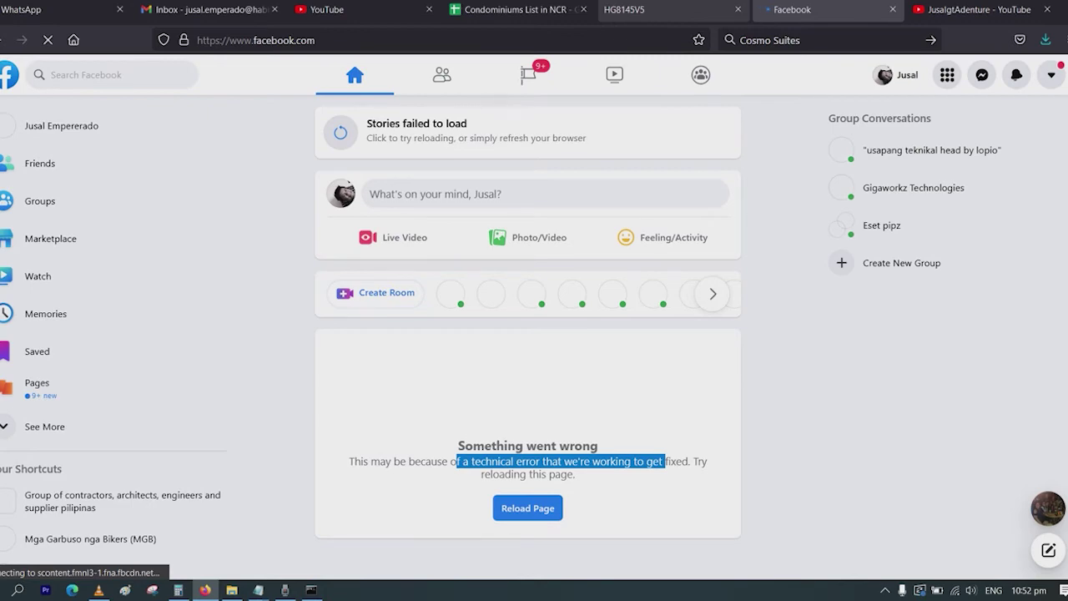
left_click(634, 9)
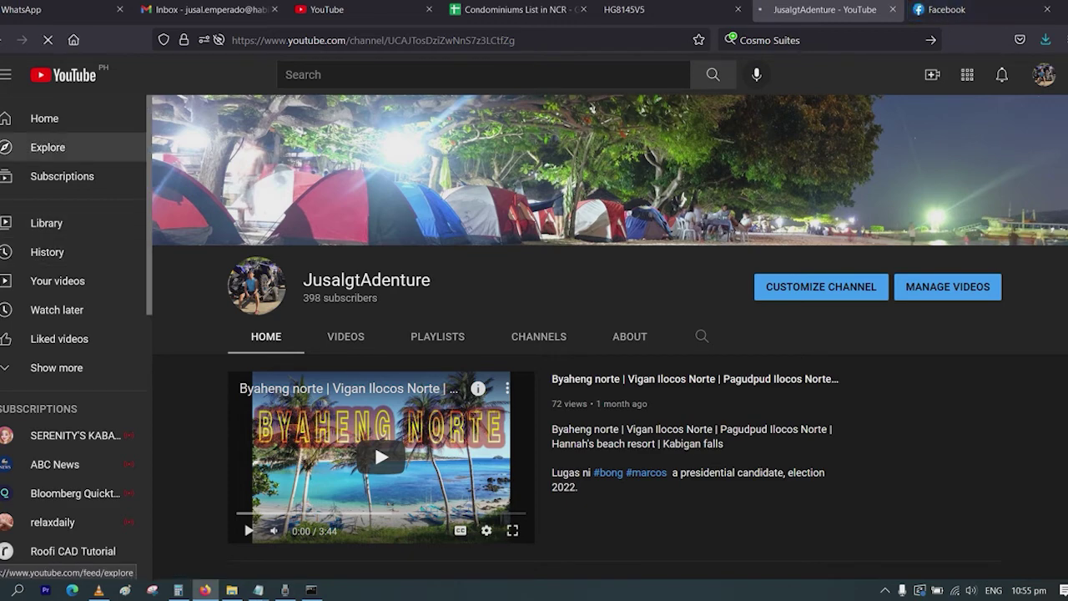
Test the YouTube block by loading its home page and retrying the page, closing the spare YouTube tab.
left_click(45, 118)
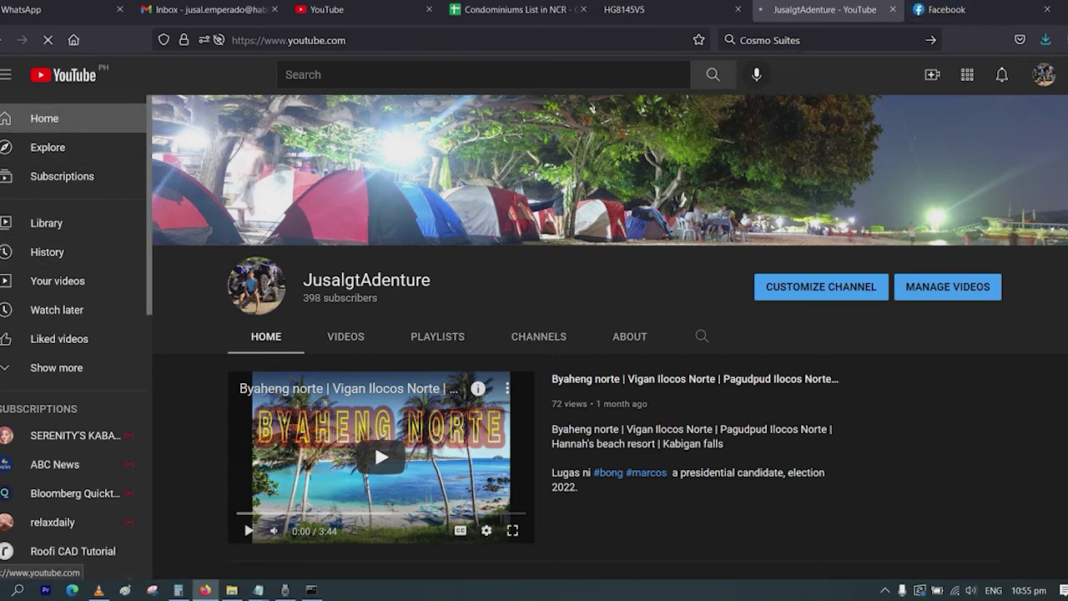
left_click(367, 10)
left_click(429, 9)
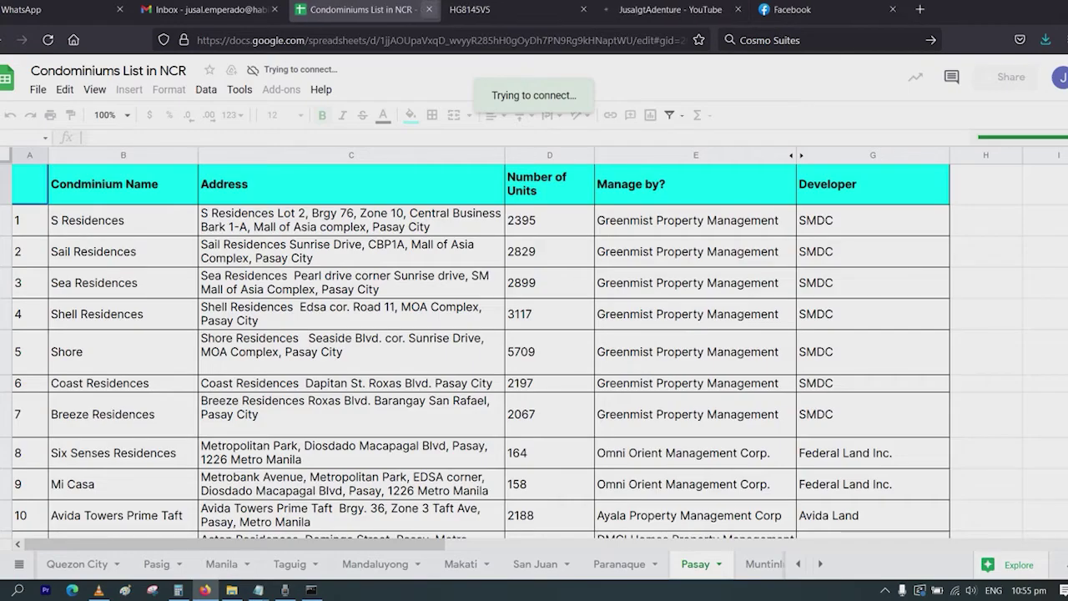
left_click(670, 10)
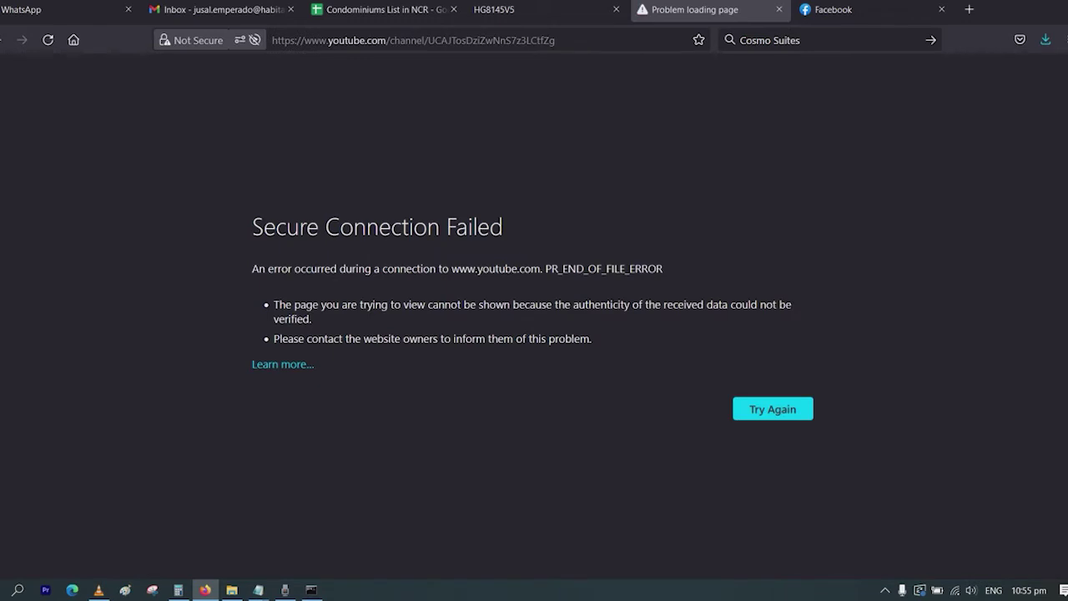
left_click(773, 409)
Check Facebook access by browsing the account's own profile page and going back to the Facebook home page.
left_click(868, 10)
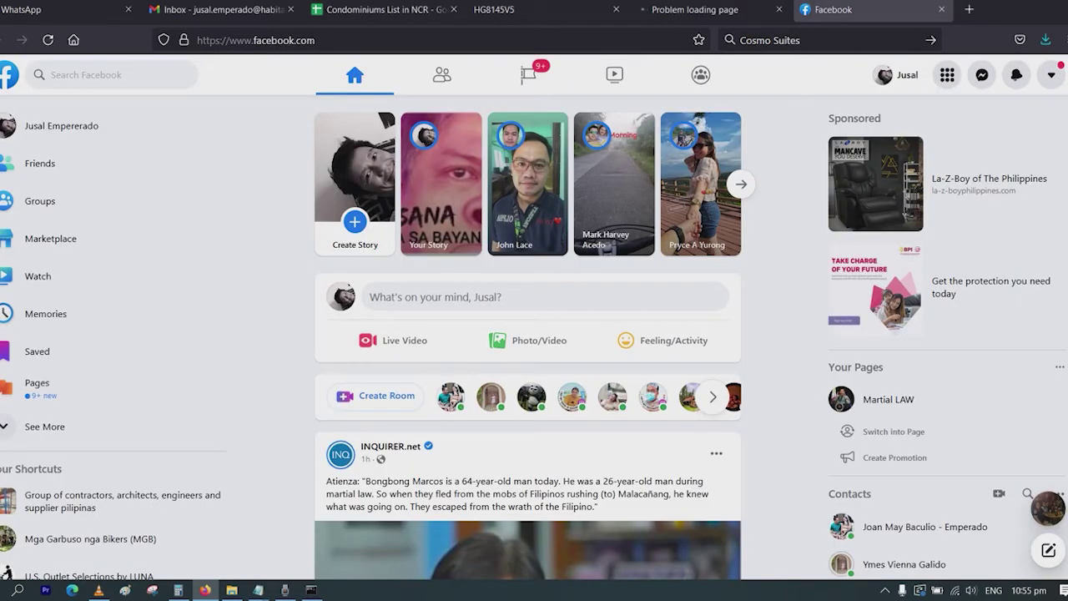
left_click(61, 126)
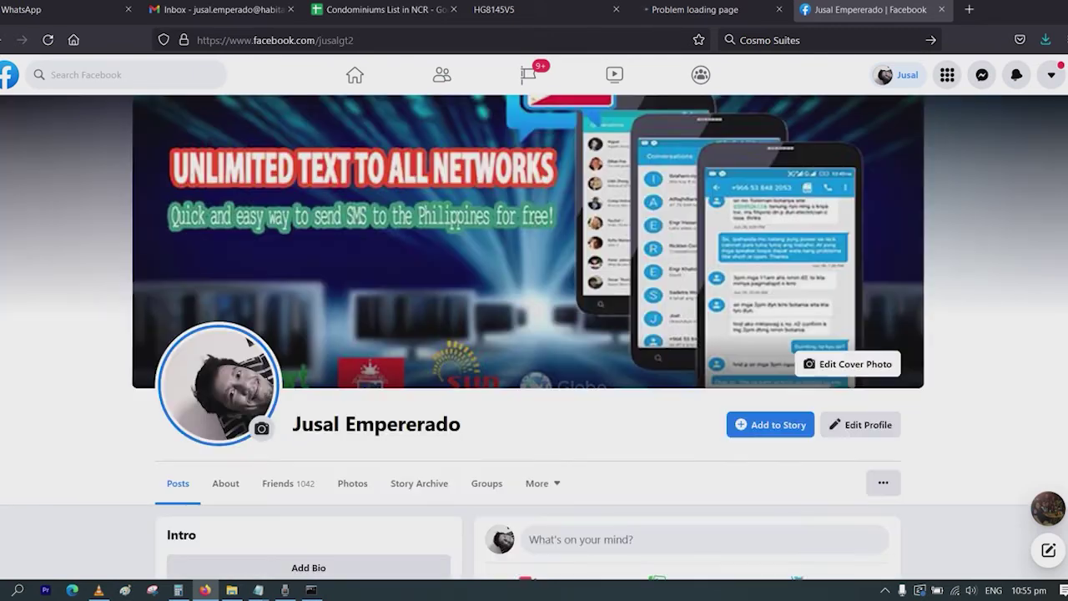
scroll(535, 334, "down", 10)
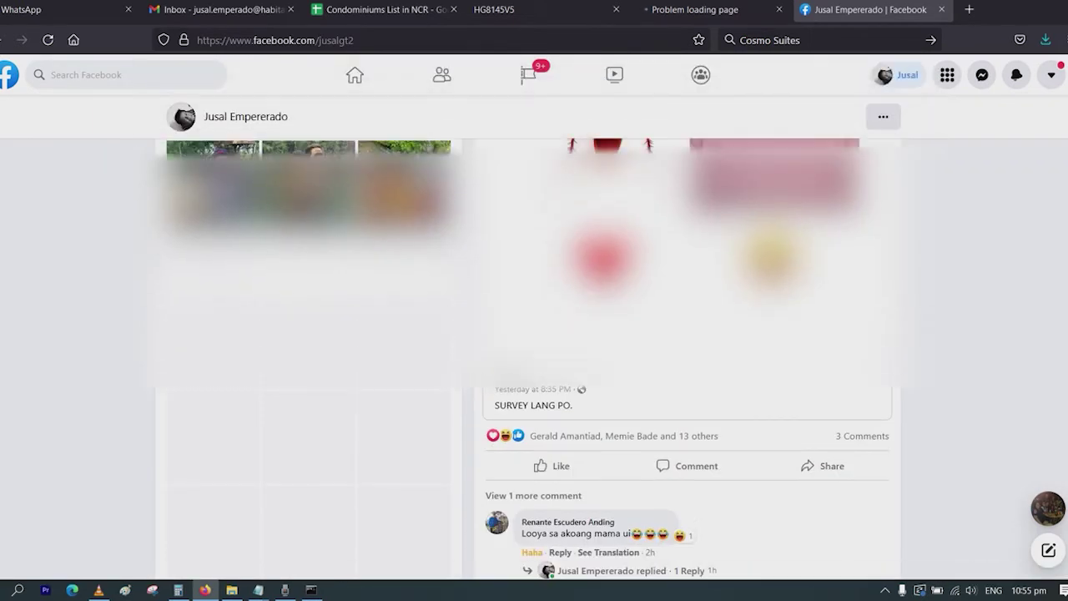
scroll(534, 334, "up", 7)
scroll(534, 334, "up", 3)
scroll(534, 333, "down", 6)
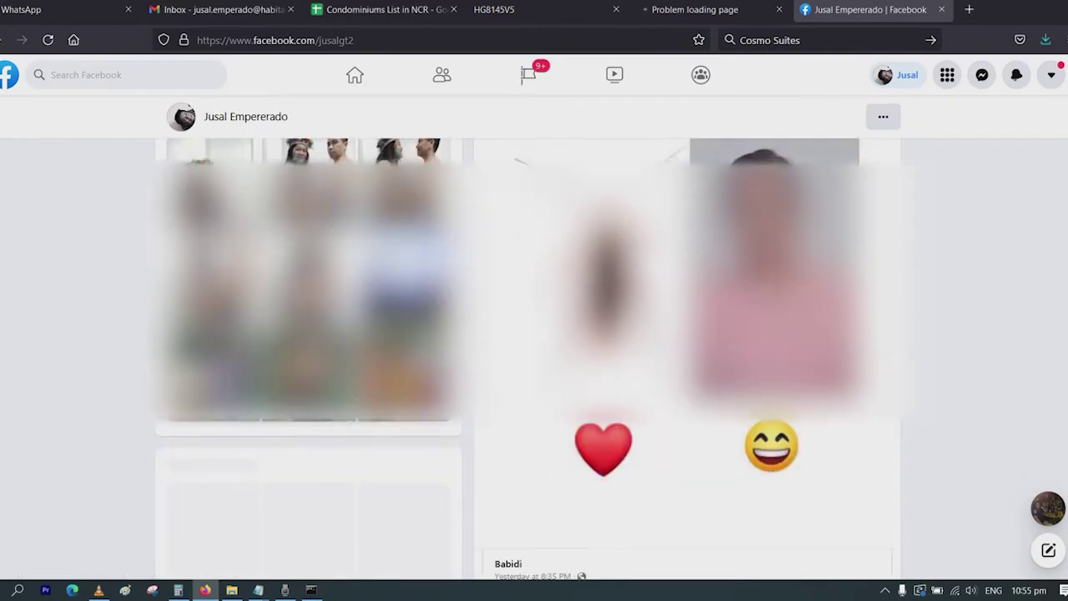
scroll(534, 334, "down", 3)
scroll(535, 334, "up", 3)
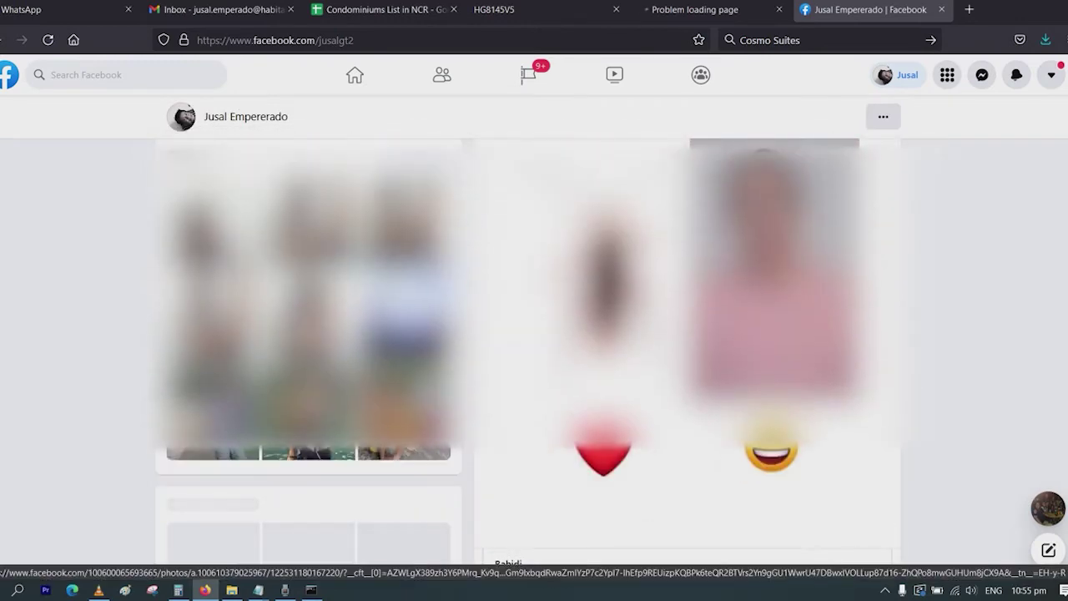
scroll(535, 334, "down", 2)
scroll(534, 334, "up", 5)
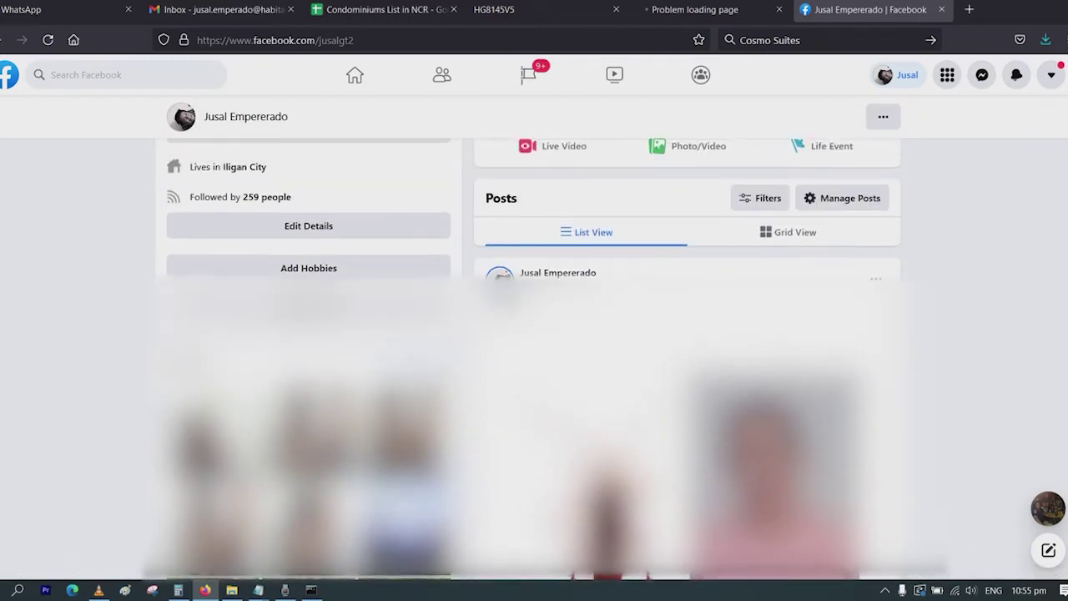
scroll(227, 116, "up", 5)
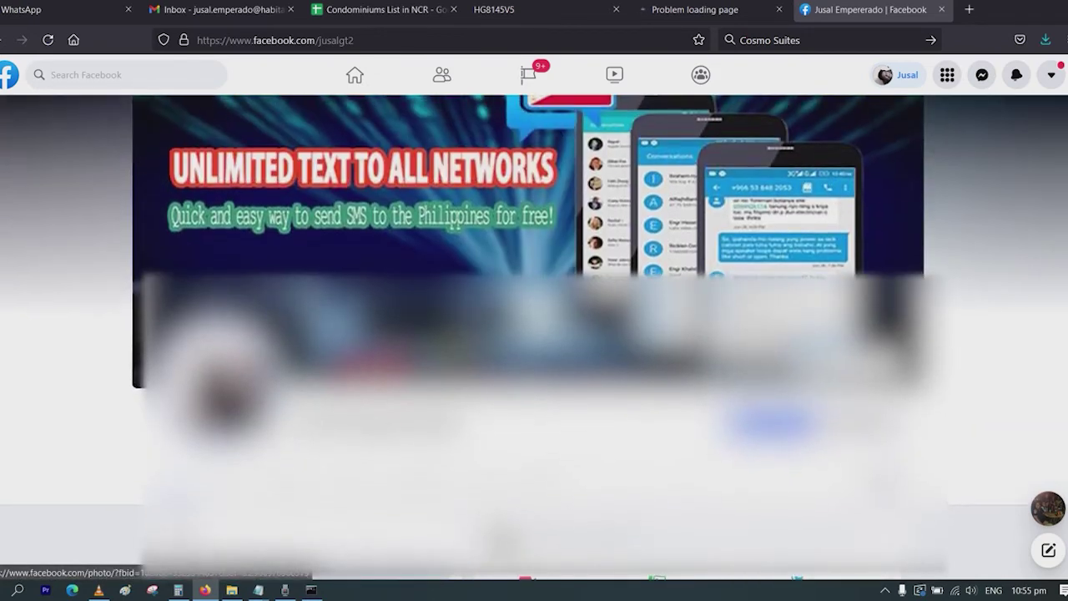
left_click(126, 76)
left_click(12, 75)
left_click(10, 75)
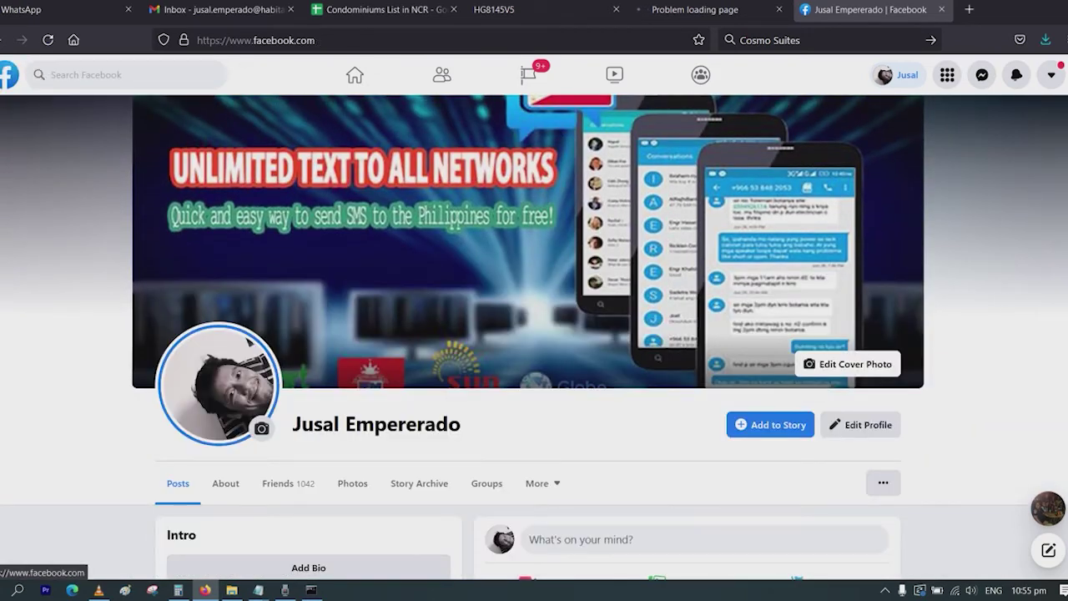
Retry the YouTube Explore page and recheck the Facebook home page.
left_click(706, 10)
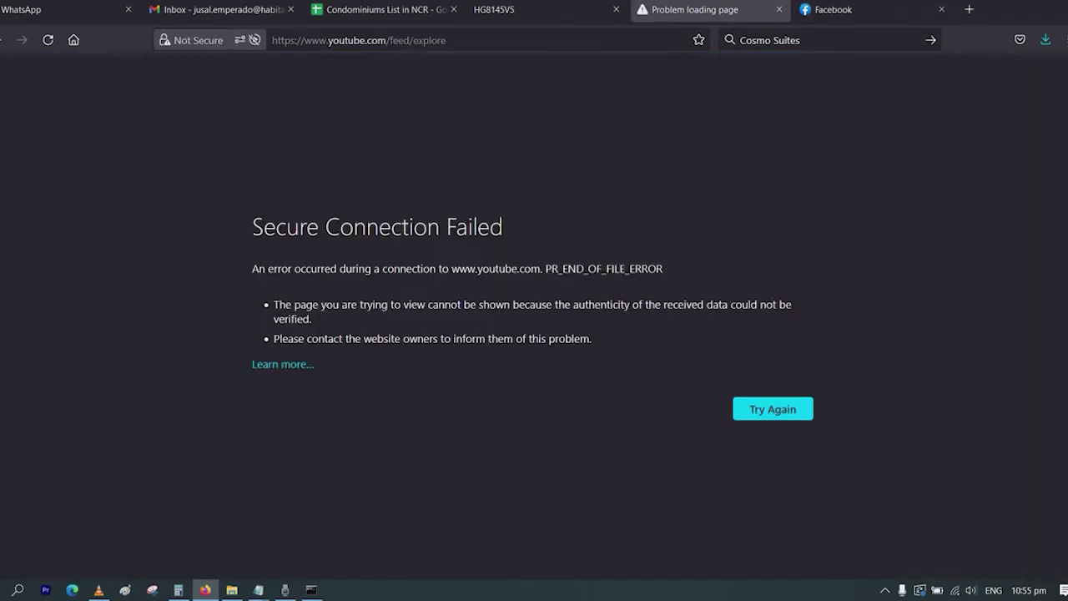
left_click(773, 409)
left_click(868, 10)
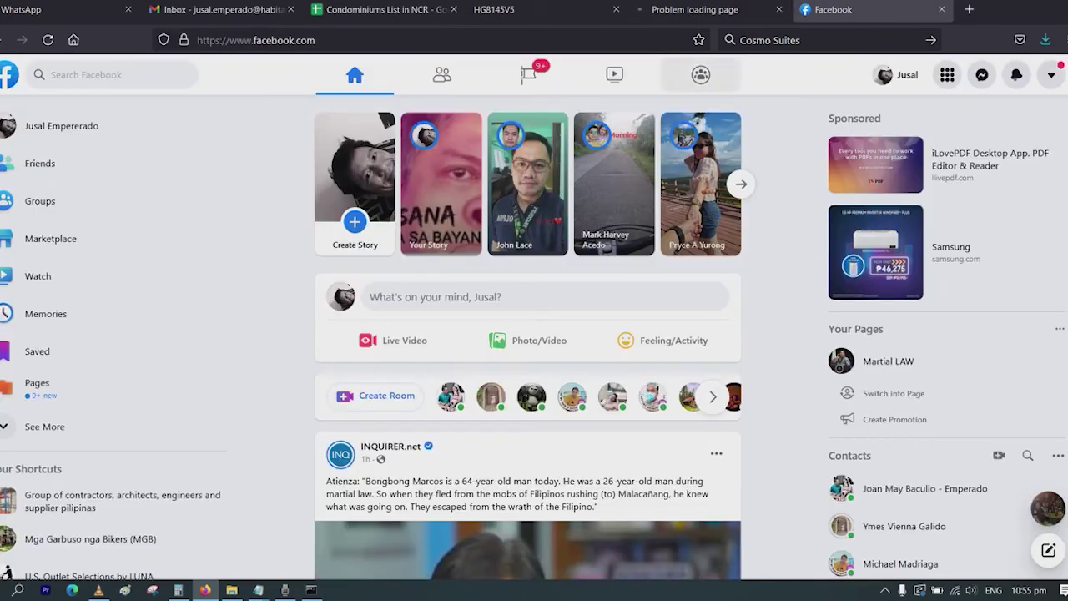
Leave the Blacklist template's URL list and check the device binding in the router's Parental Control overview against the Facebook page.
left_click(500, 9)
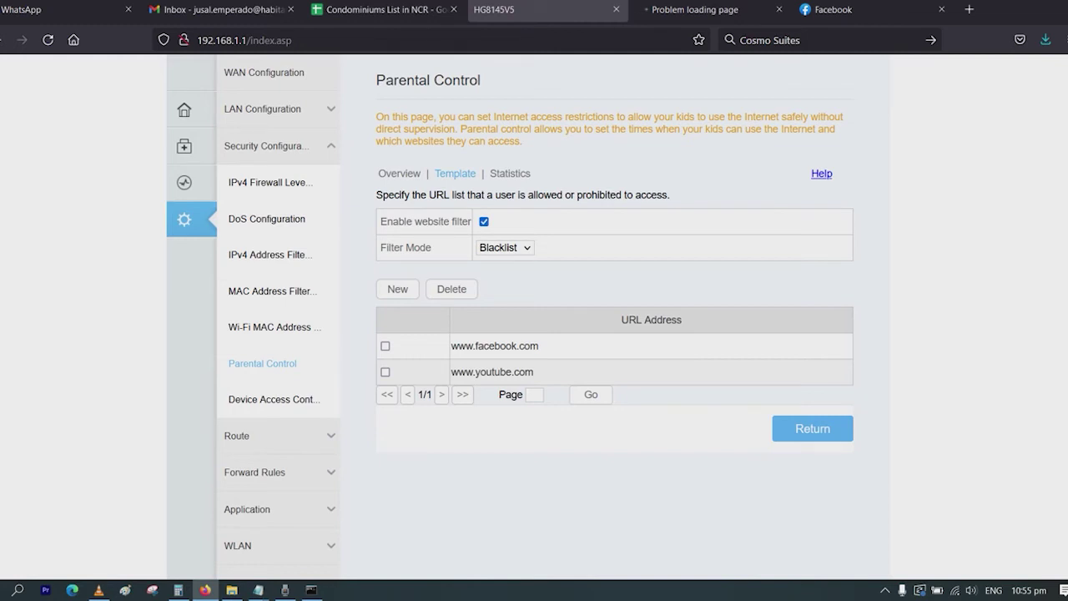
left_click(813, 428)
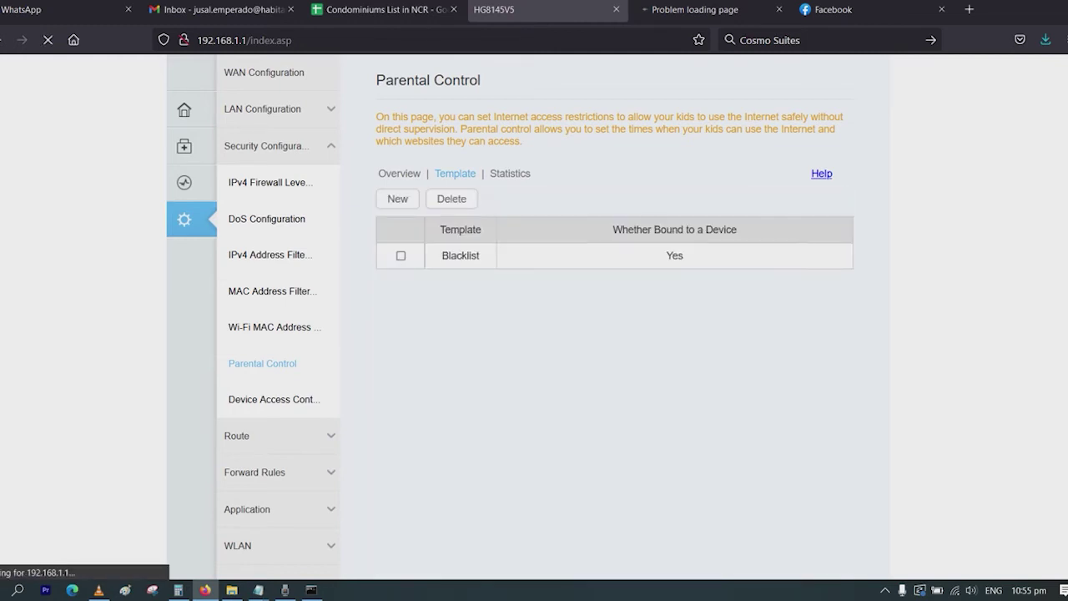
left_click(834, 10)
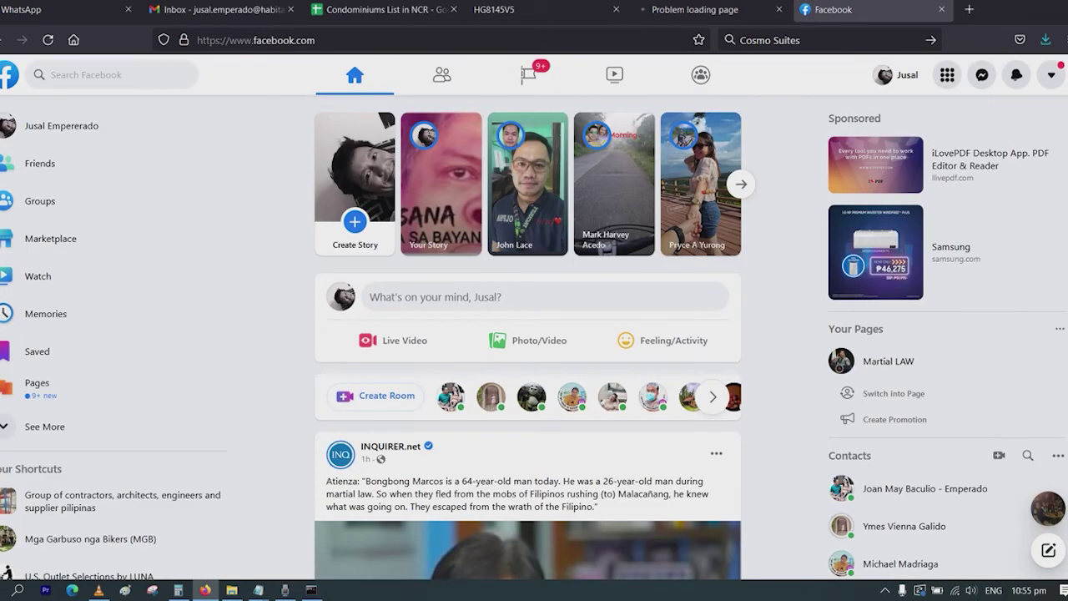
left_click(534, 9)
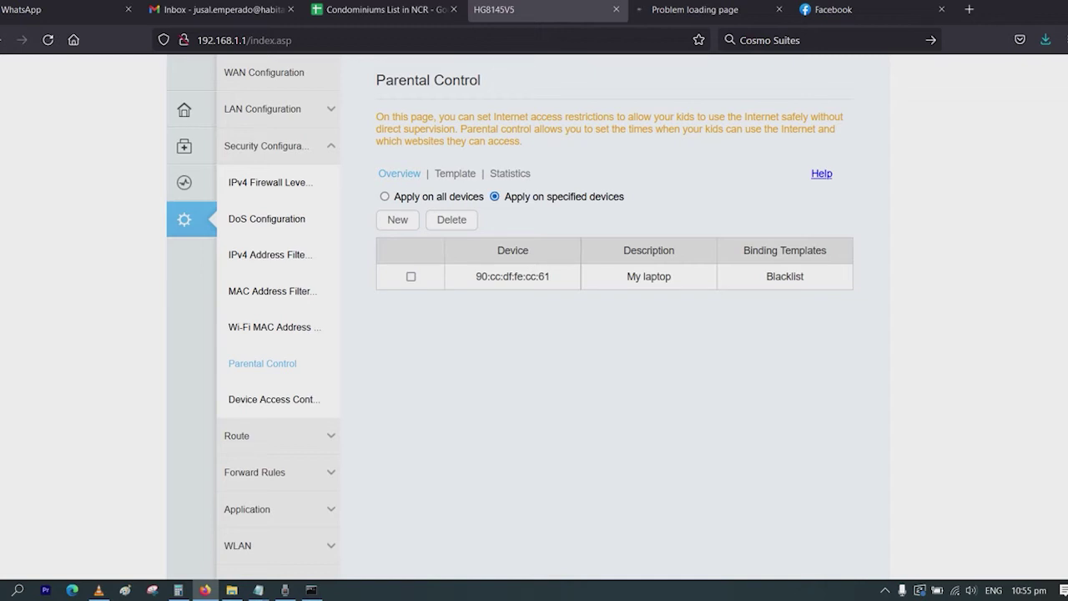
left_click(868, 9)
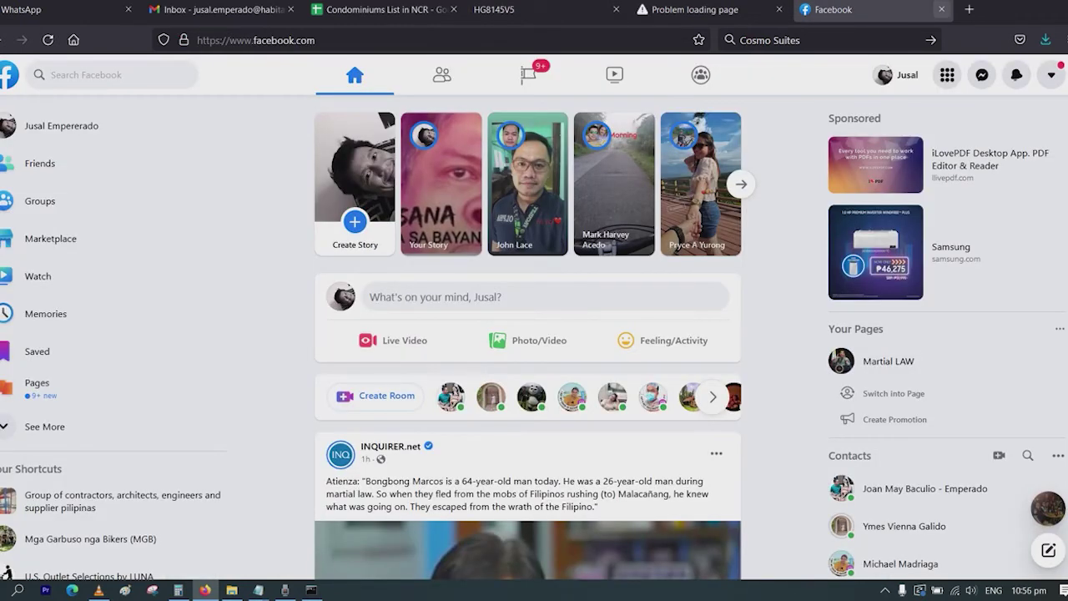
Close the open Facebook page and load facebook.com afresh in a new tab to retest the block.
left_click(942, 9)
left_click(806, 9)
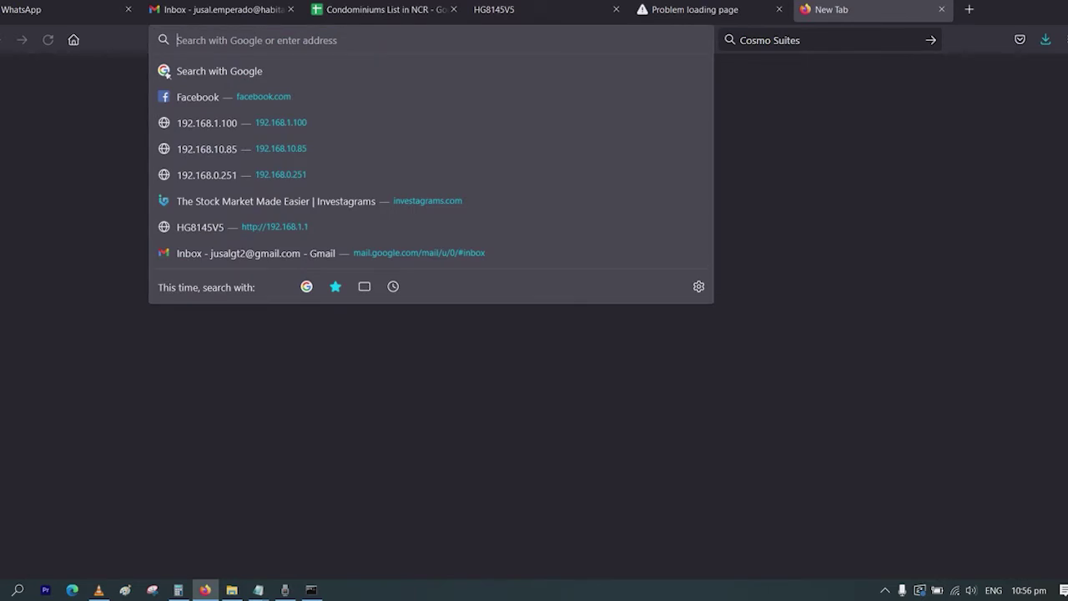
type("face")
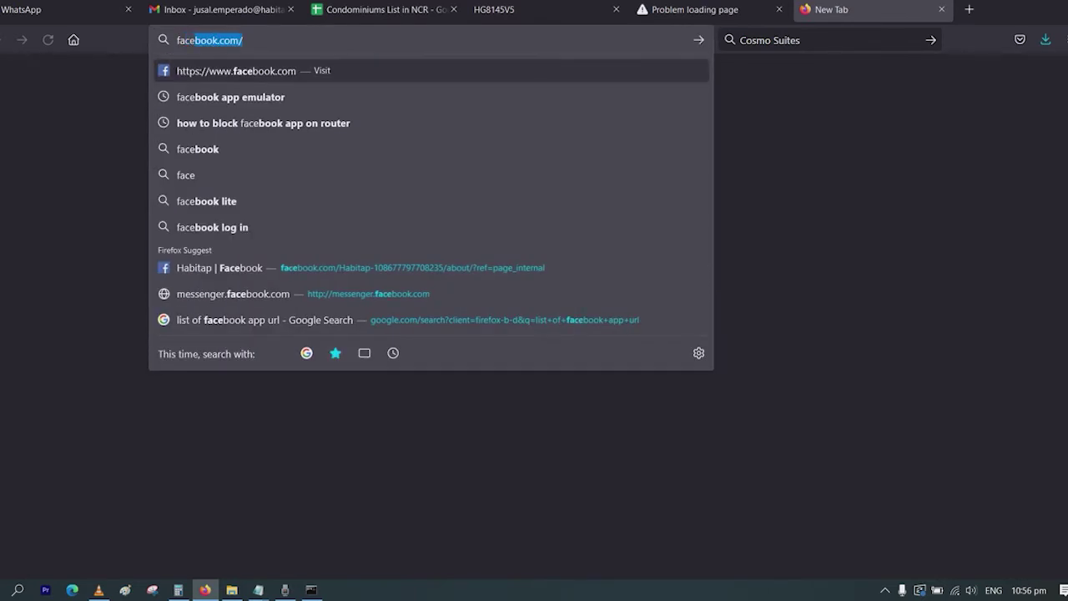
key("Return")
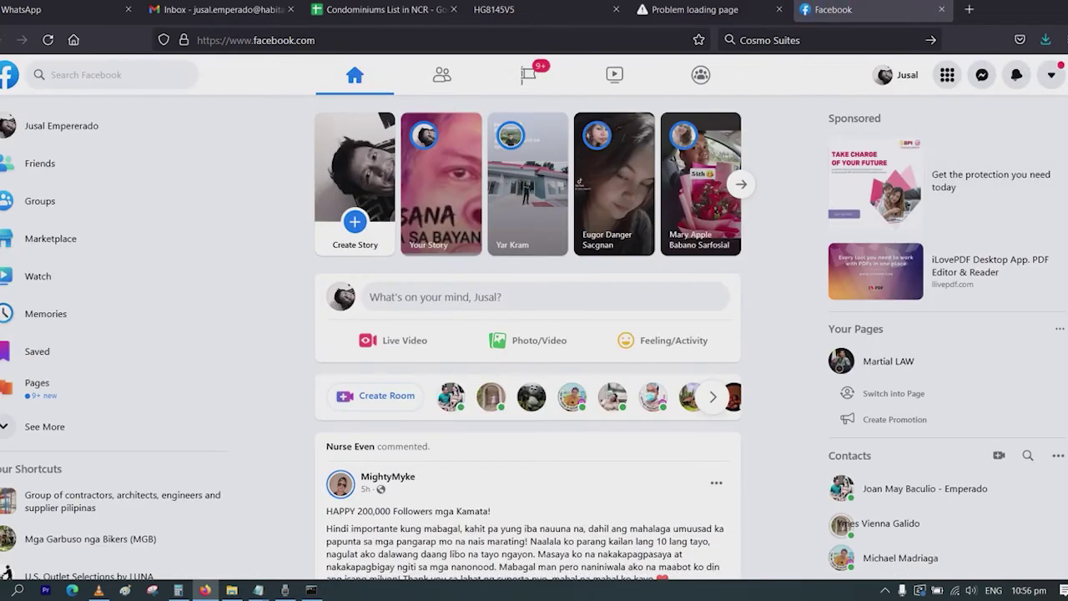
Check Facebook access by browsing the account's own profile page, returning to the home page and reloading it.
left_click(61, 125)
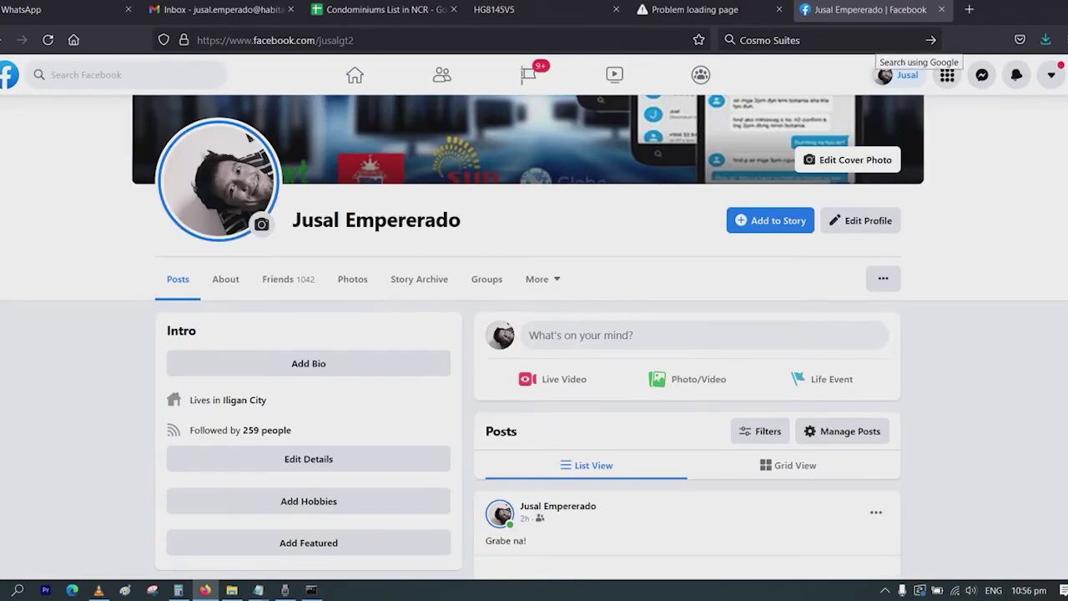
scroll(553, 380, "down", 3)
scroll(553, 380, "up", 5)
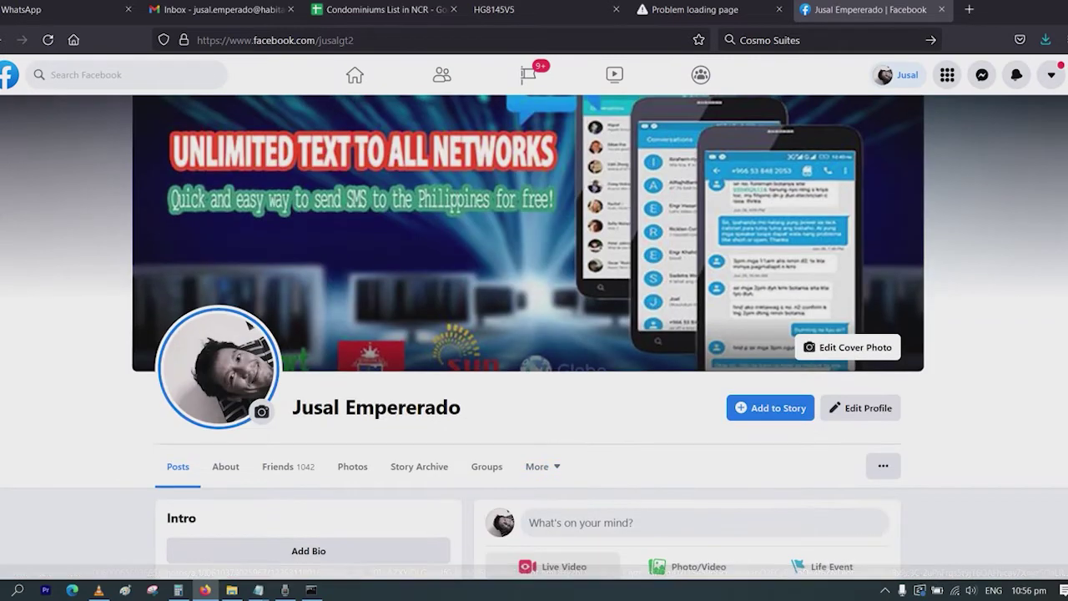
left_click(354, 76)
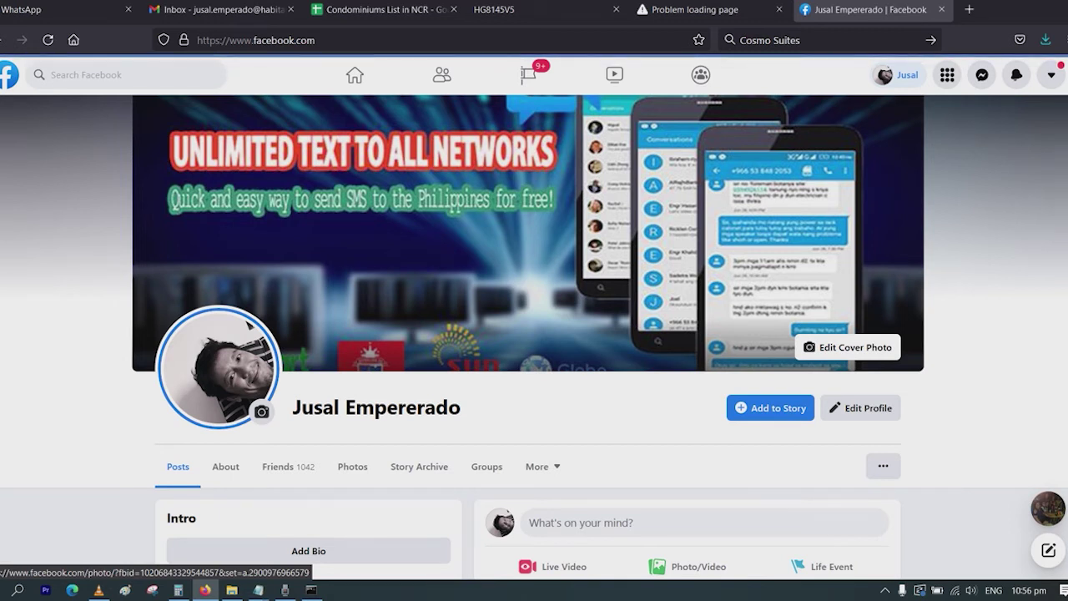
left_click(48, 39)
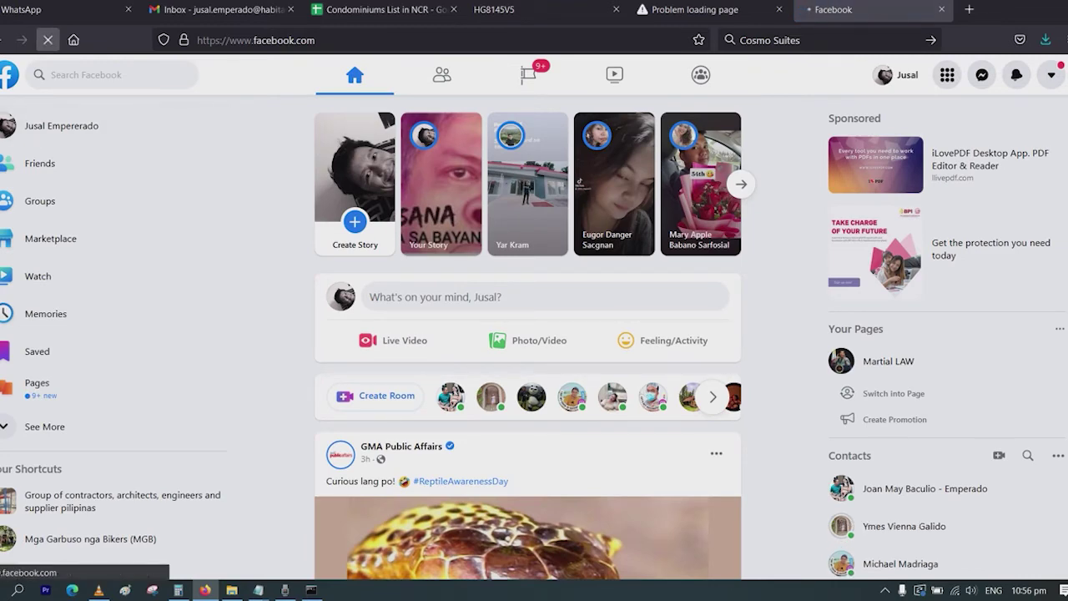
left_click(48, 40)
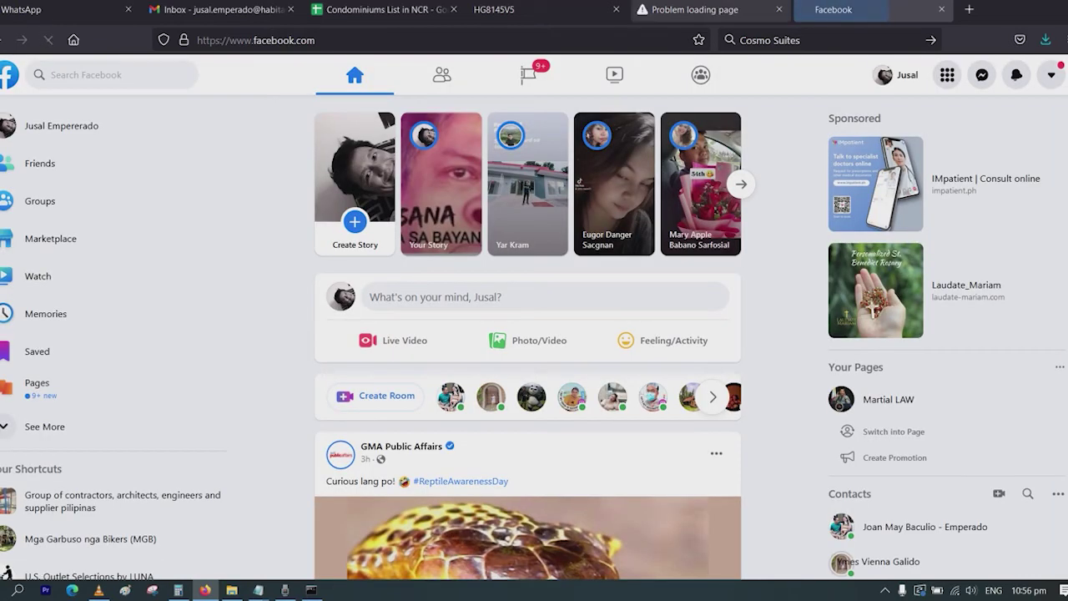
left_click(704, 11)
left_click(864, 11)
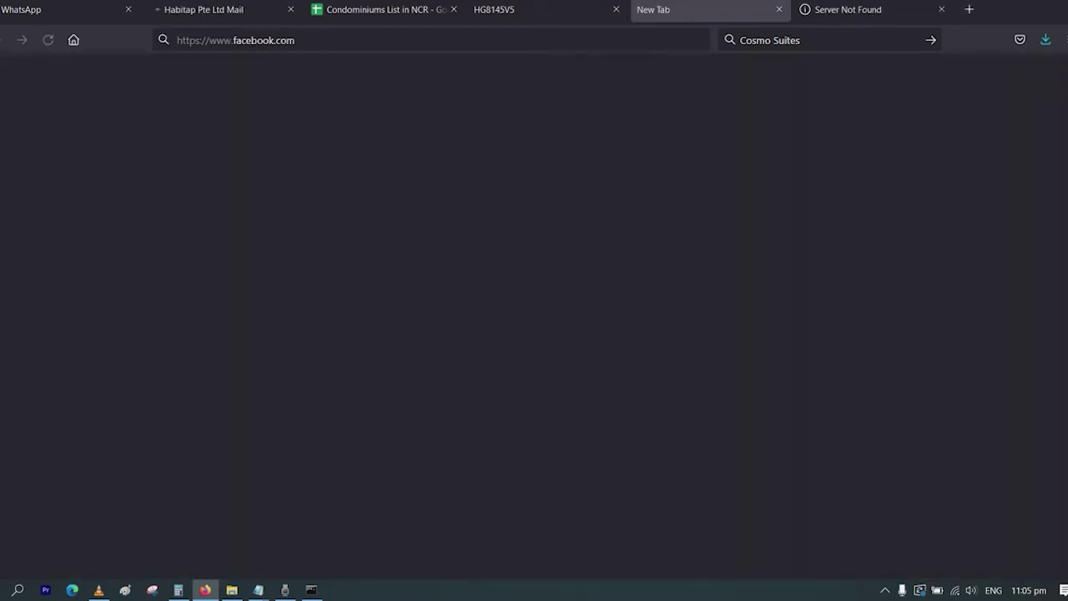
key("ctrl+Tab")
left_click(728, 411)
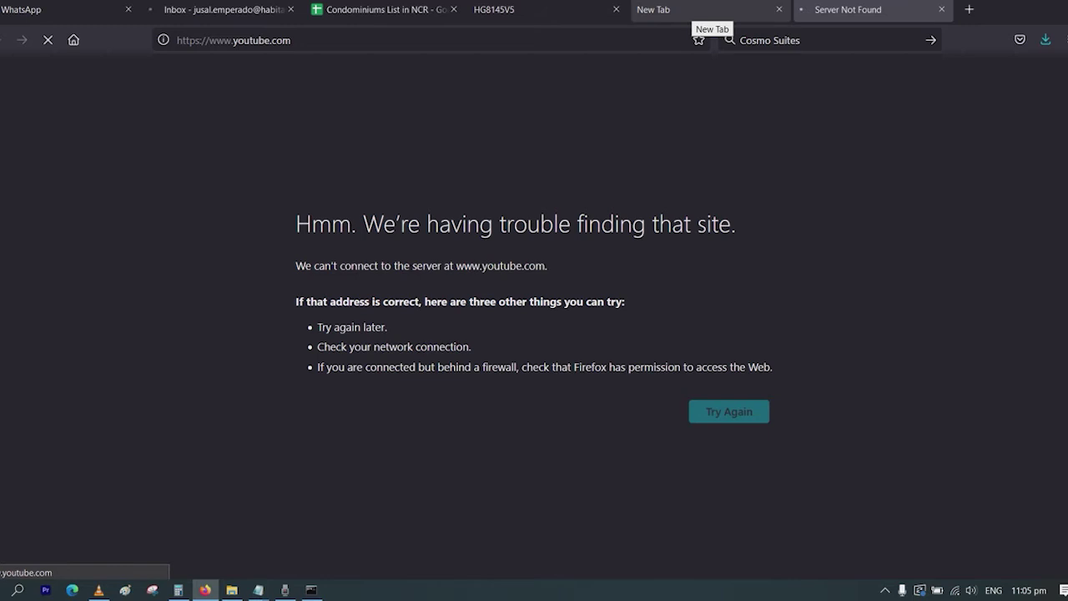
left_click(692, 10)
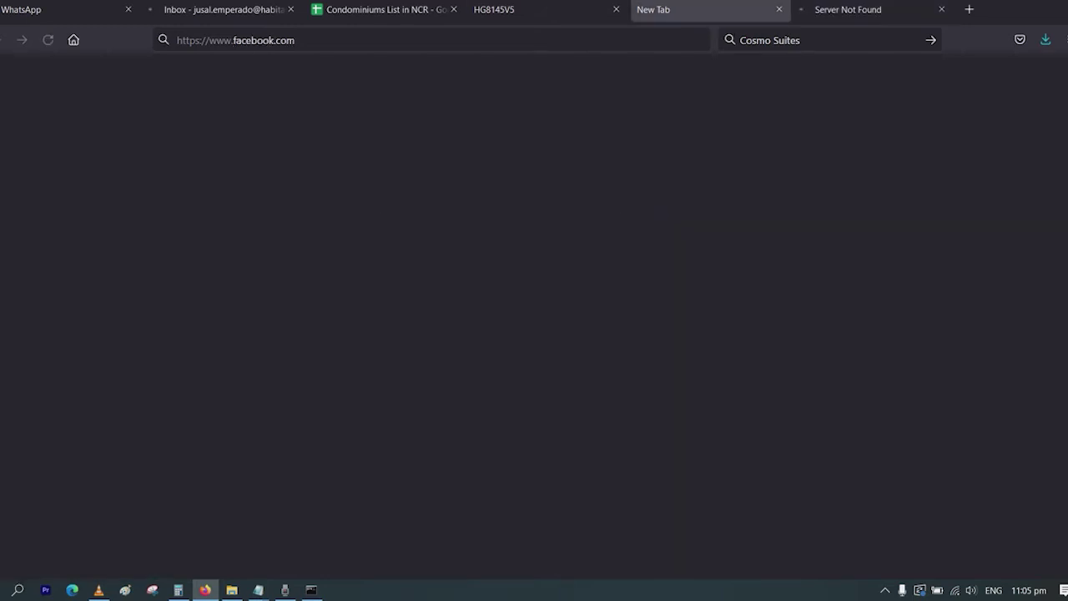
key("ctrl+l")
key("Return")
Apply the router's 18:00-23:50 internet access period for all seven days and retest the YouTube and Facebook pages.
left_click(542, 10)
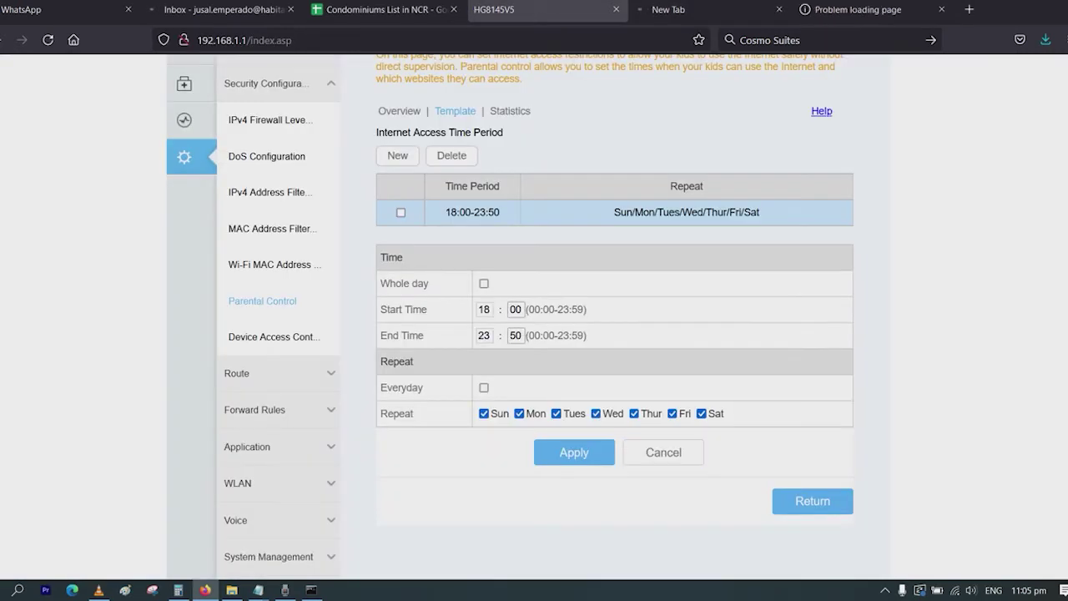
left_click(575, 452)
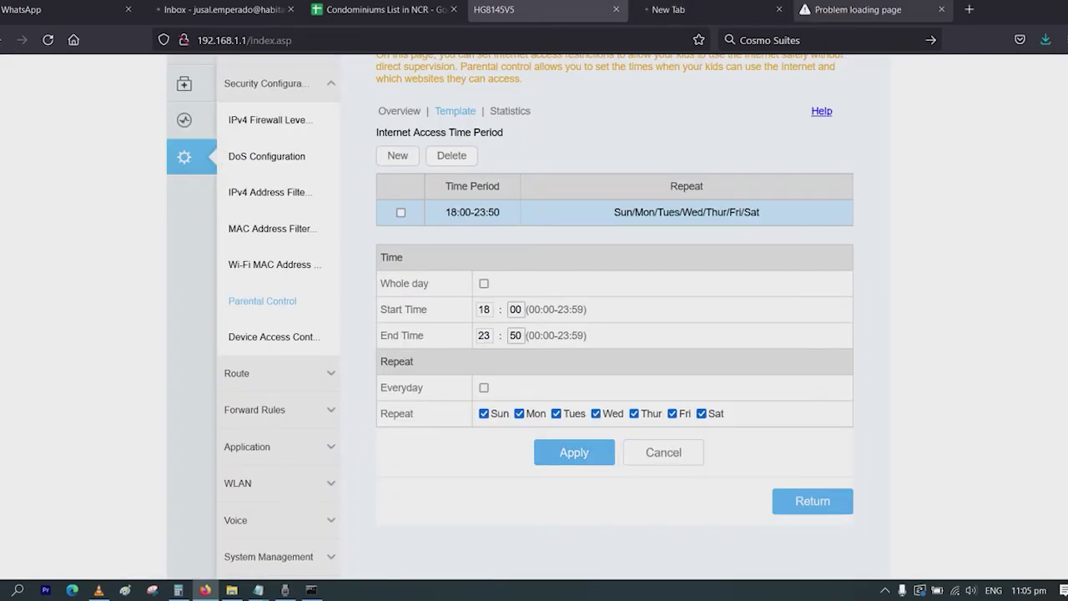
left_click(858, 9)
left_click(773, 409)
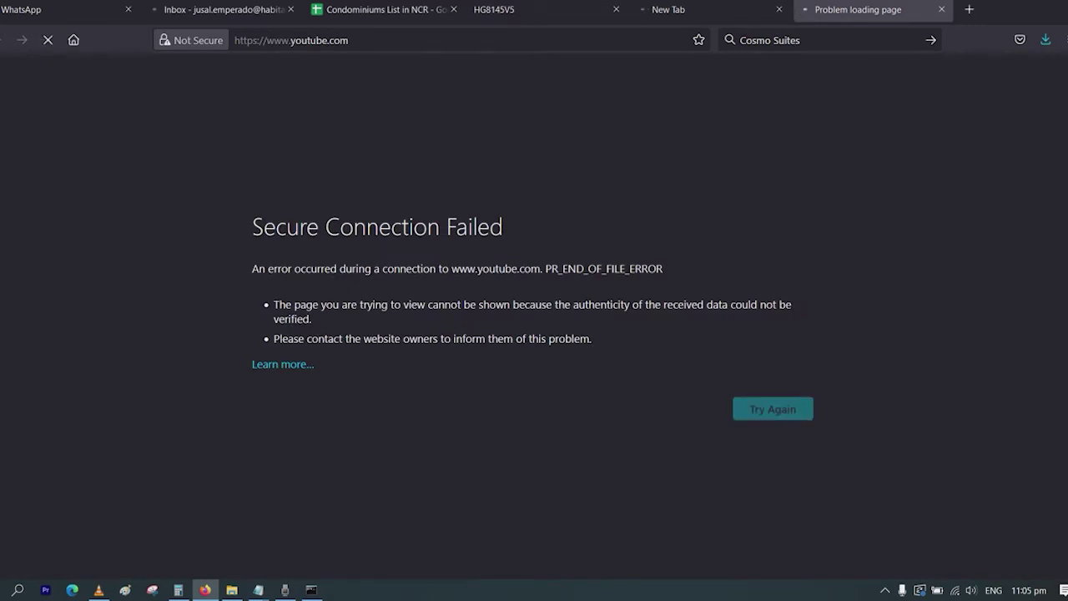
left_click(708, 9)
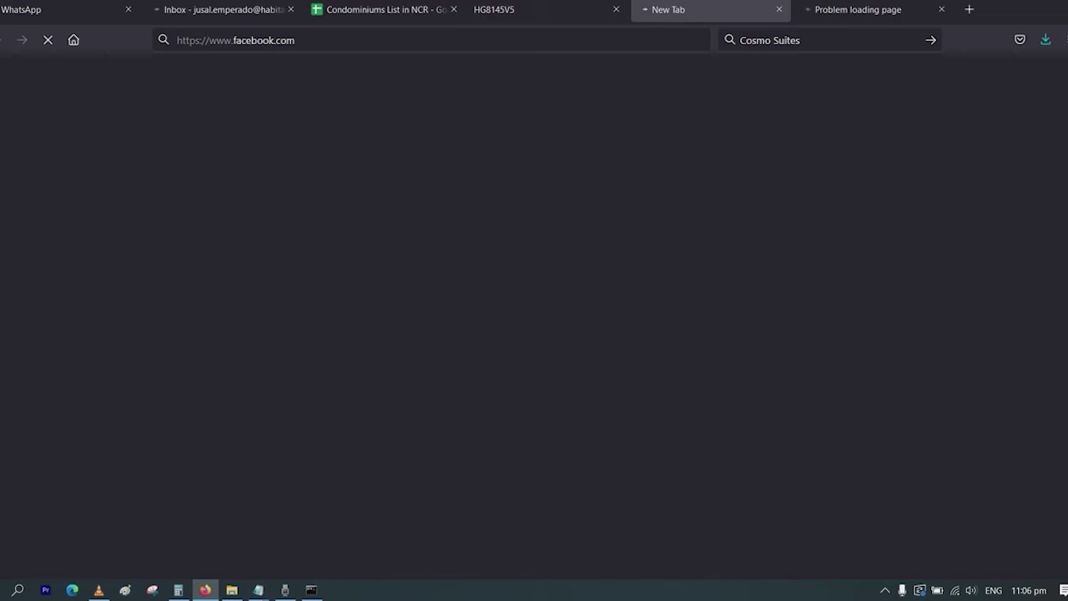
Reload the Gmail inbox and WhatsApp Web to check access to sites outside the blacklist.
left_click(224, 10)
left_click(47, 40)
left_click(48, 40)
left_click(47, 39)
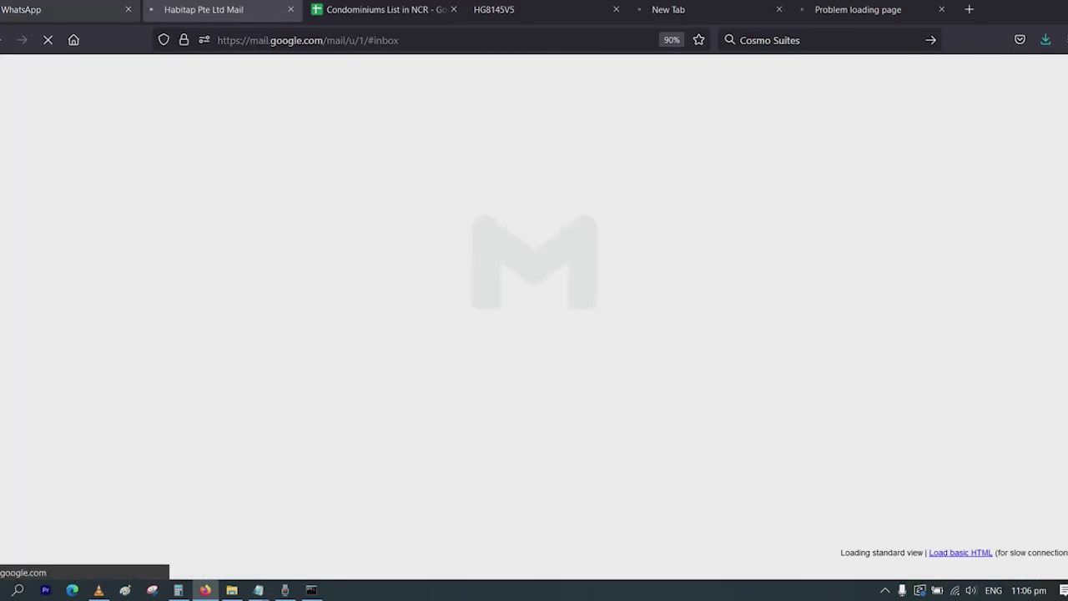
left_click(40, 9)
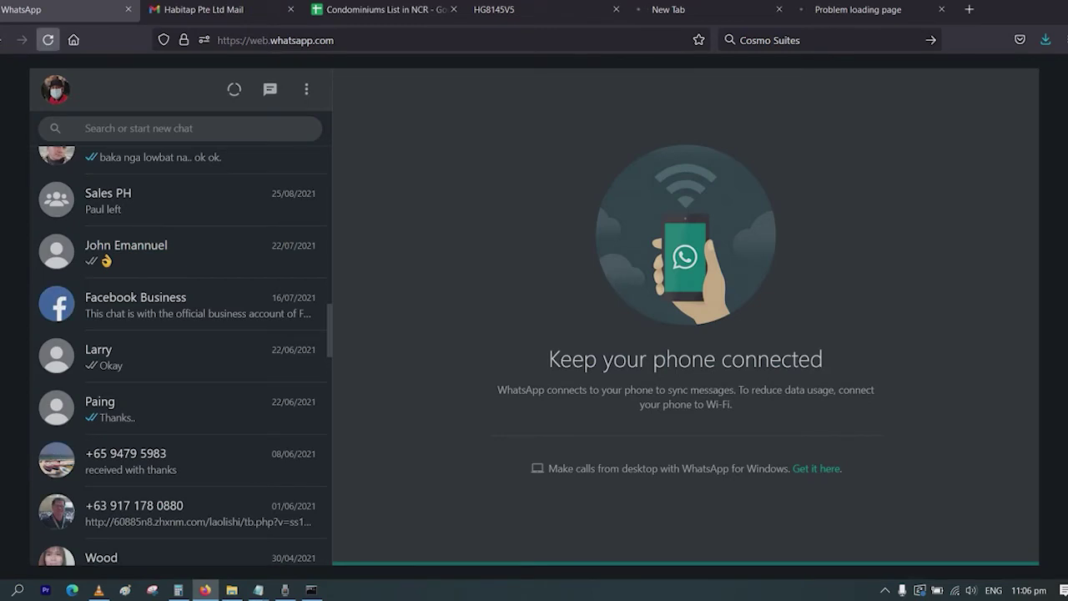
left_click(46, 39)
Compare the loading of the Facebook and YouTube pages by alternating between their tabs.
key("ctrl+shift+Tab")
key("ctrl+shift+Tab")
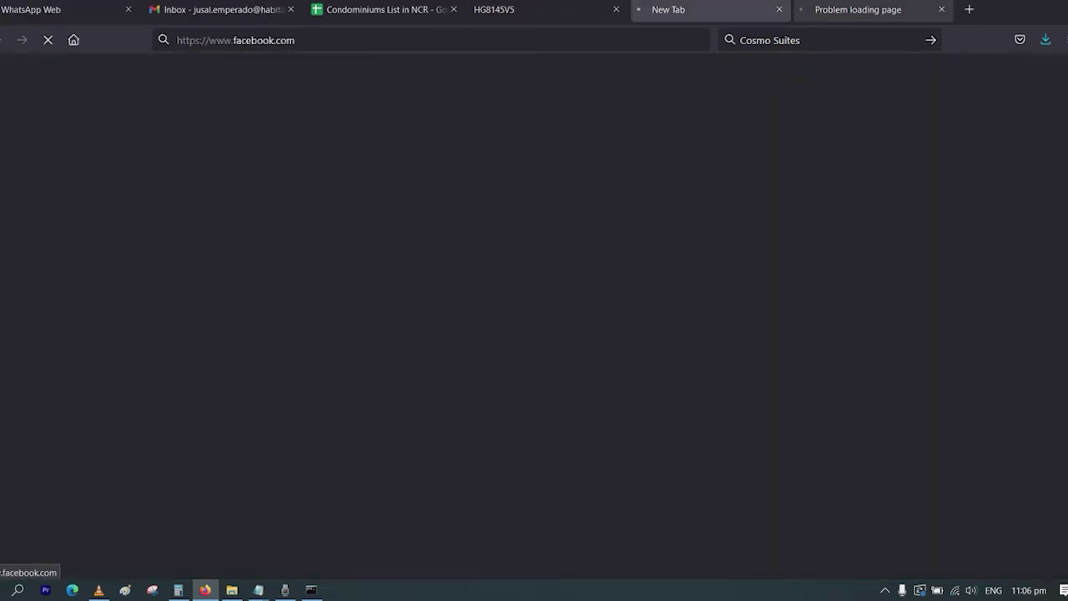
key("ctrl+Tab")
key("ctrl+shift+Tab")
key("ctrl+Tab")
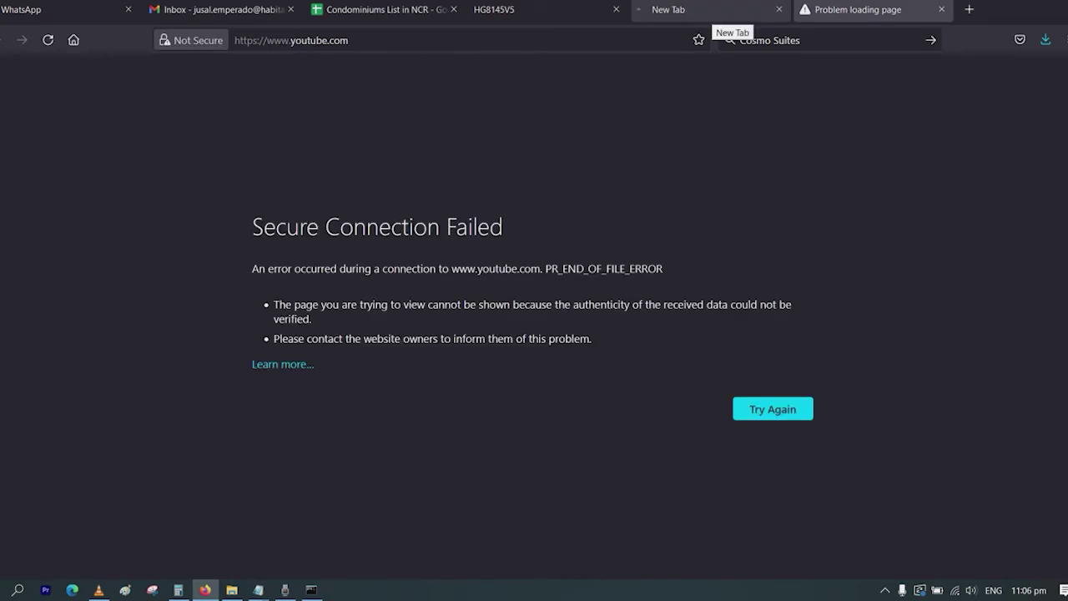
key("ctrl+shift+Tab")
key("ctrl+Tab")
key("ctrl+shift+Tab")
Reapply the daily 18:00-23:50 access period on the router and check the Facebook page's loading.
key("ctrl+shift+Tab")
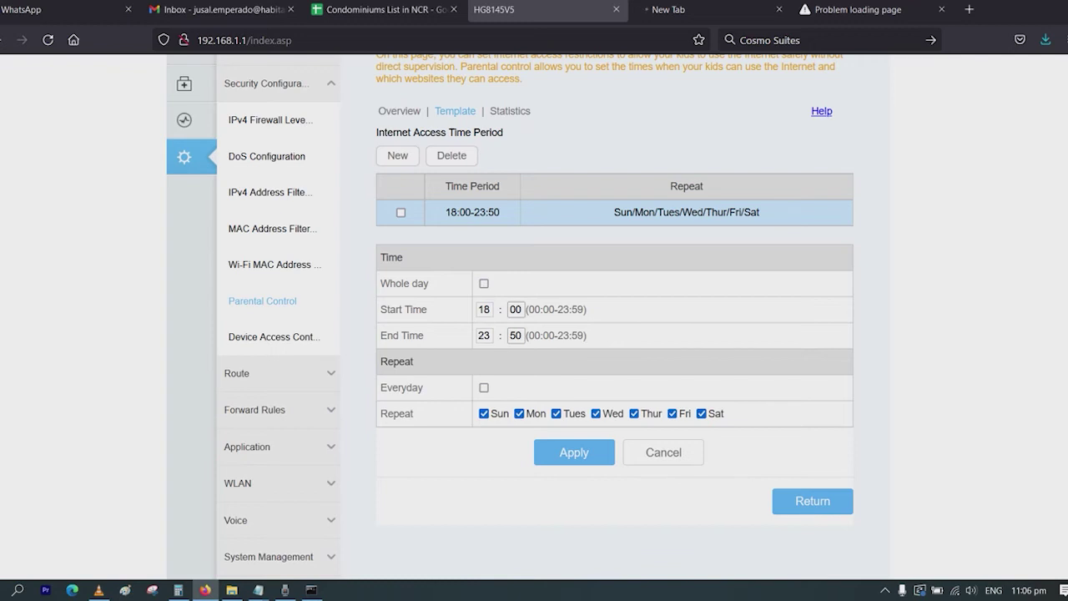
left_click(574, 452)
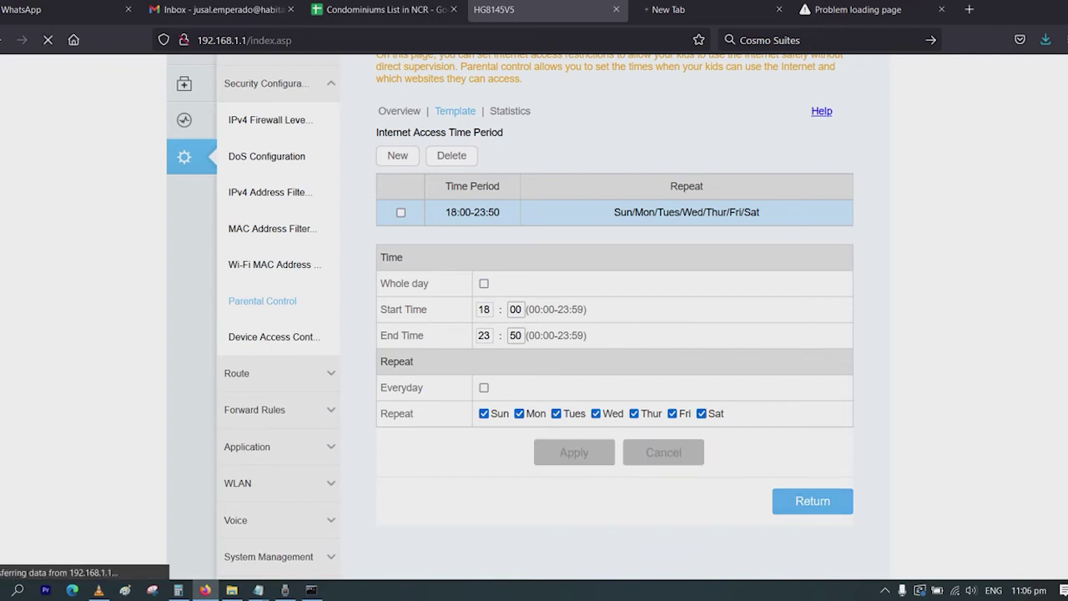
key("ctrl+Tab")
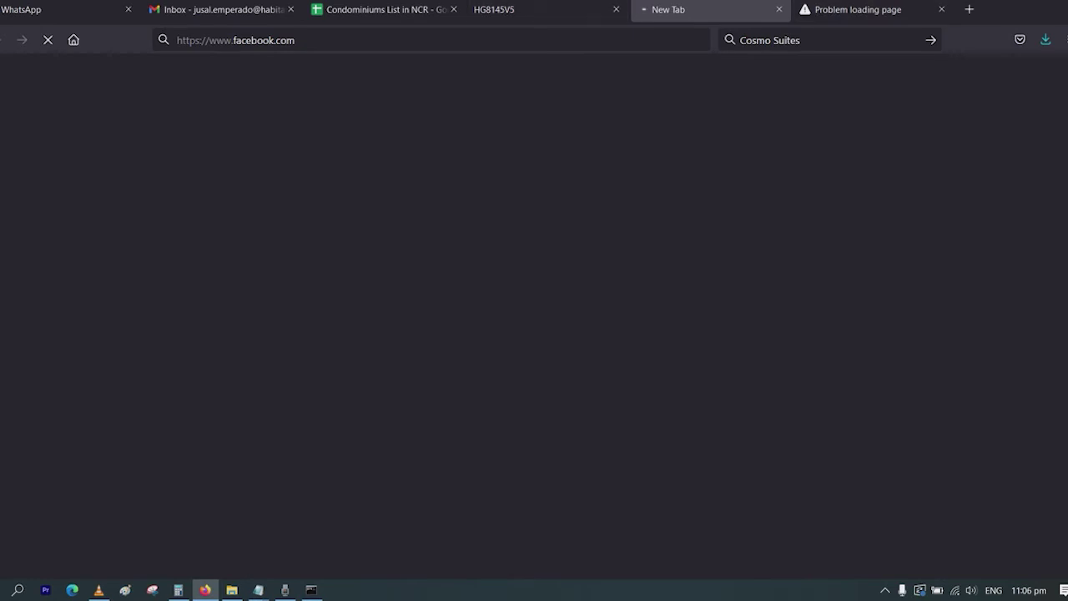
key("ctrl+shift+Tab")
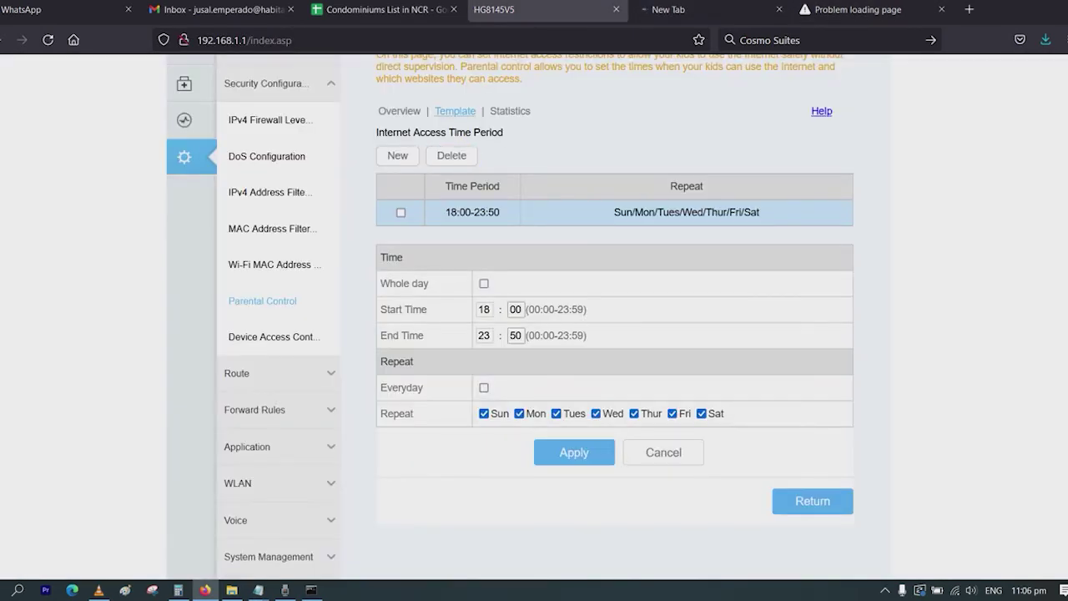
Review the Blacklist template's validity dates, allowed surfing period, prohibited websites and bound device.
left_click(455, 112)
left_click(461, 194)
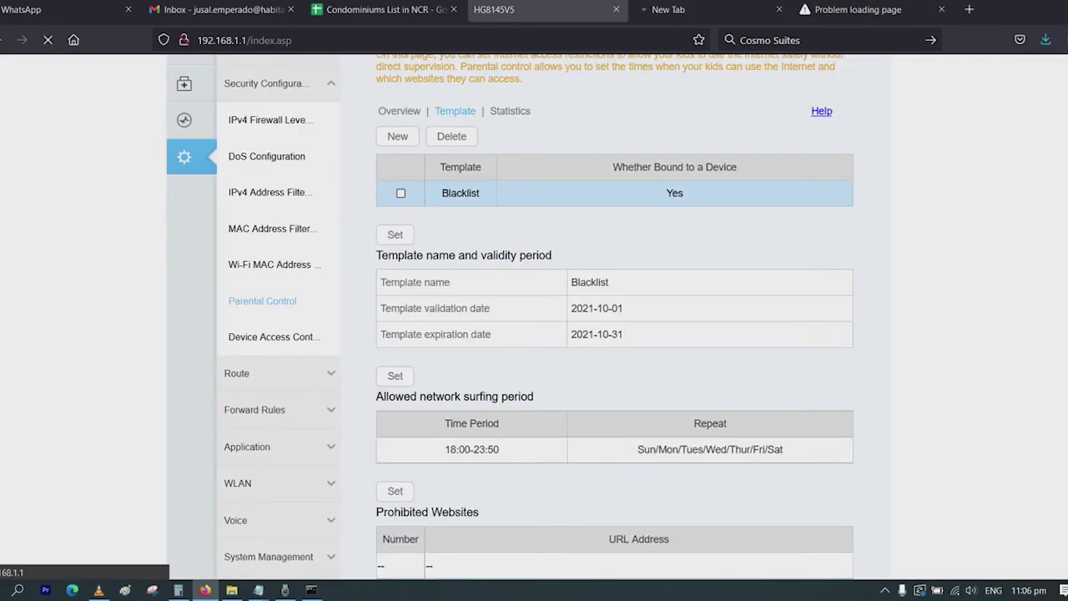
scroll(534, 317, "down", 3)
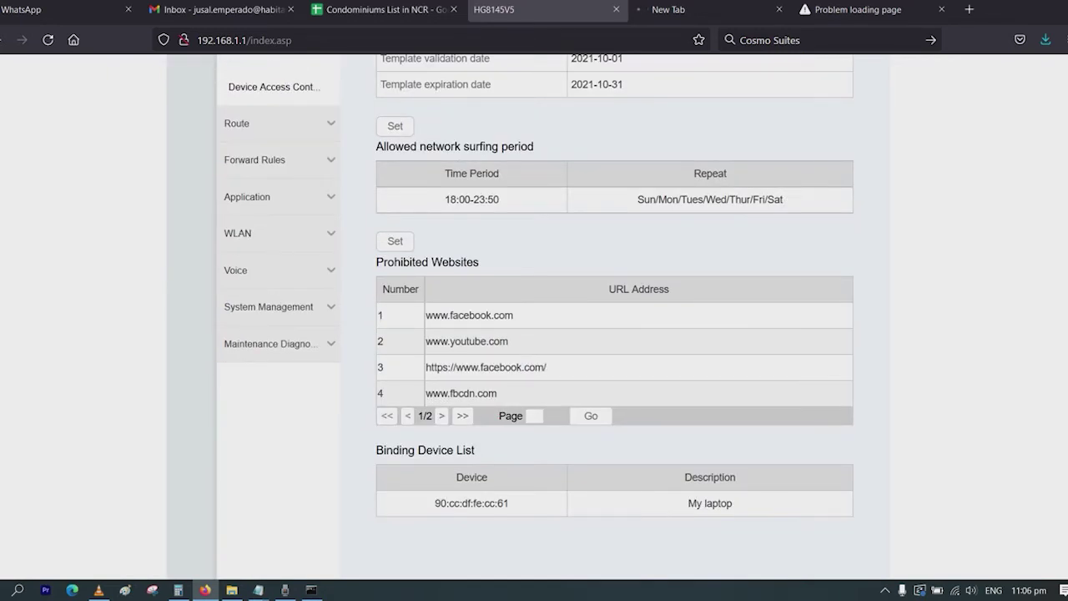
scroll(534, 317, "up", 3)
scroll(534, 317, "up", 2)
scroll(534, 318, "down", 3)
scroll(534, 317, "up", 3)
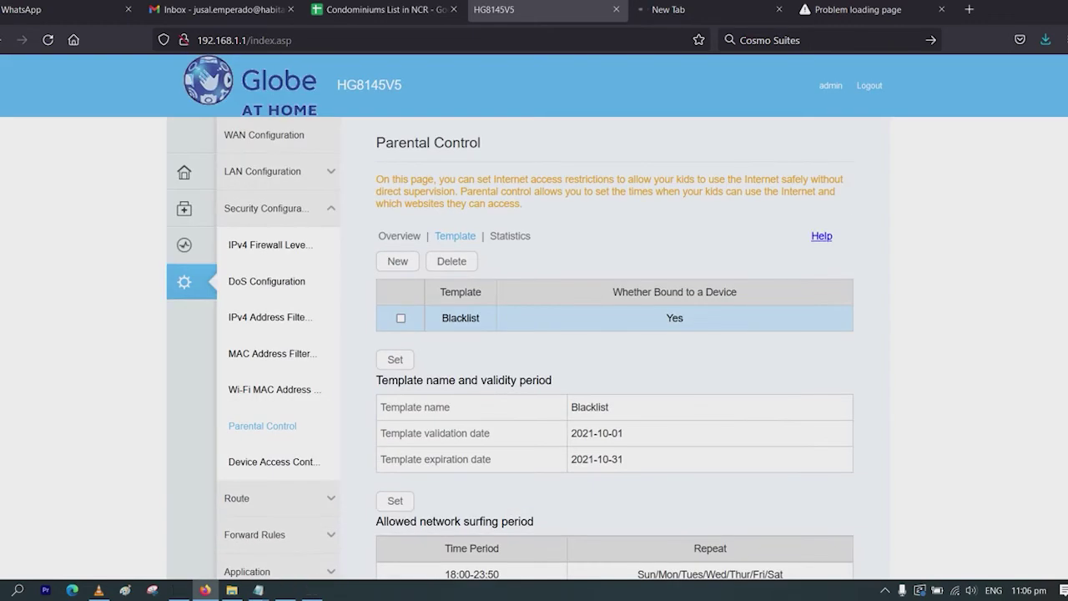
scroll(535, 317, "down", 4)
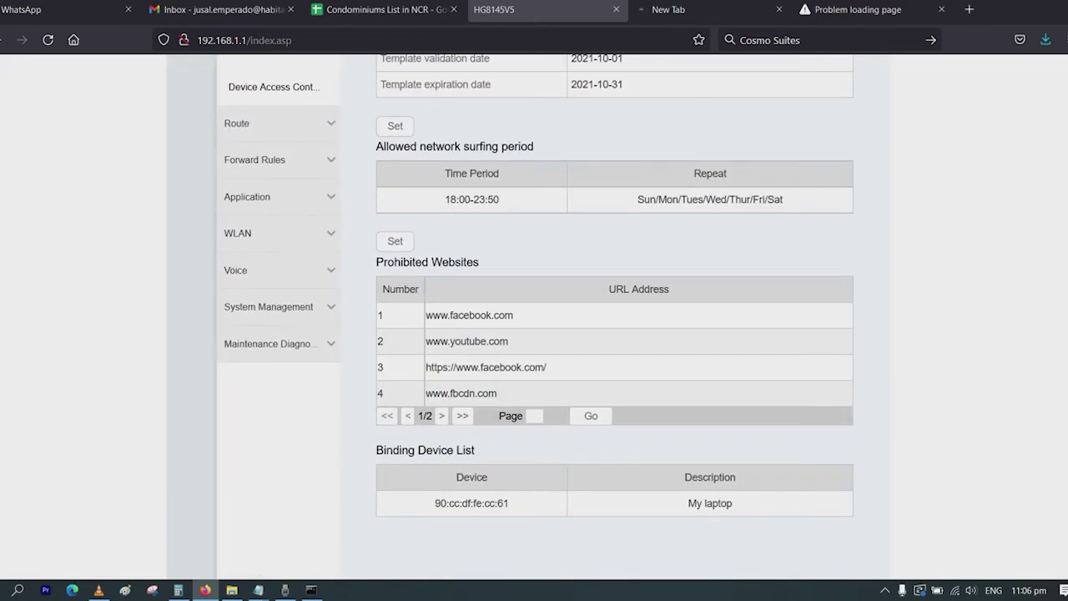
scroll(534, 317, "up", 3)
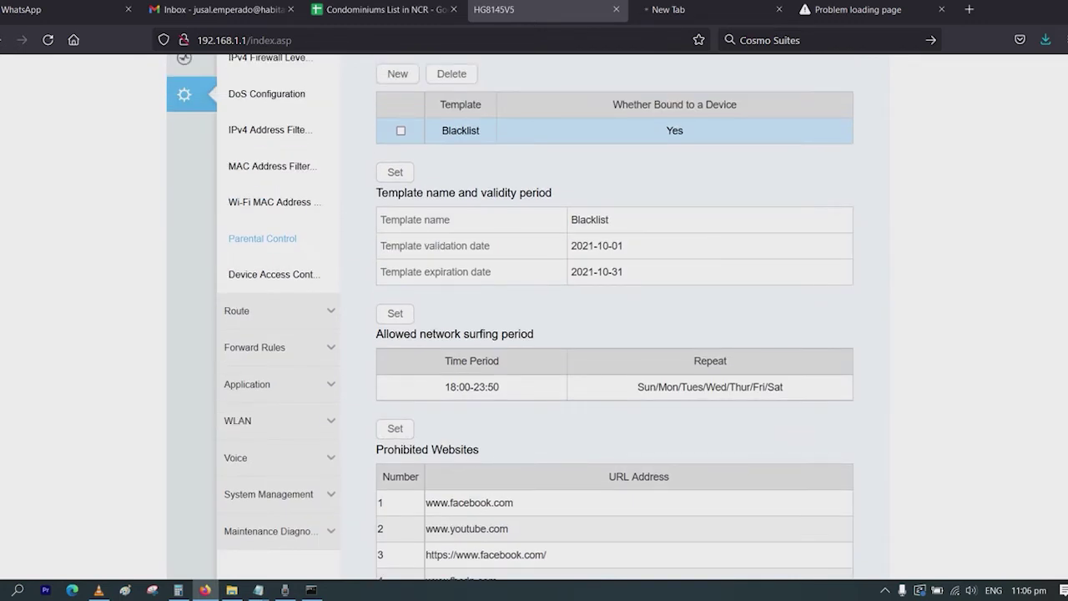
scroll(535, 318, "up", 2)
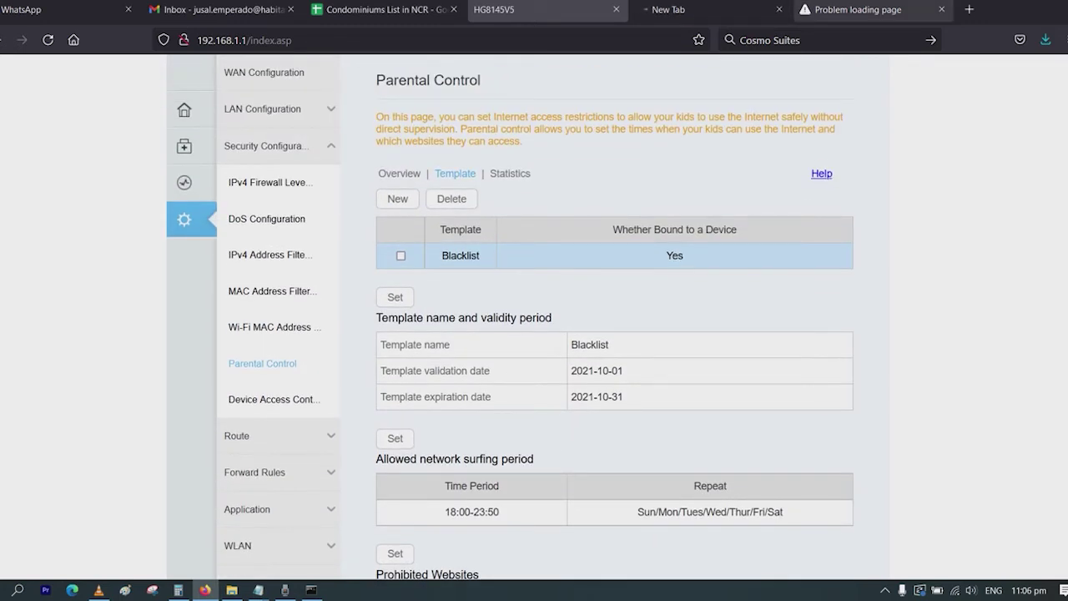
Recheck the YouTube and Facebook tabs against the template's blocking rules.
left_click(858, 10)
left_click(718, 10)
left_click(858, 10)
left_click(718, 10)
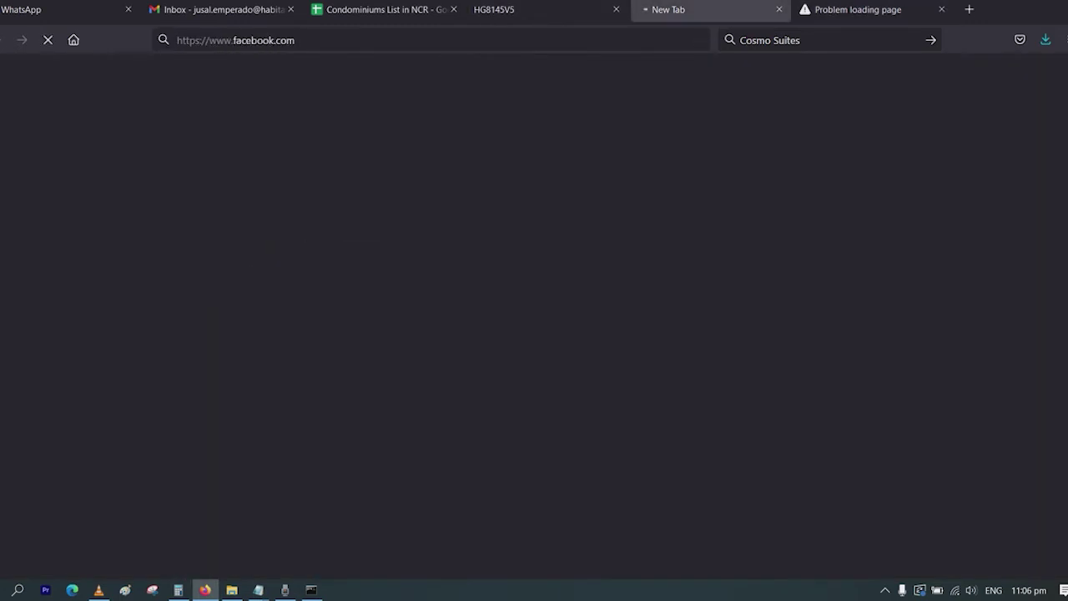
Check whether Gmail and WhatsApp Web still load while the block is active, reloading the WhatsApp page.
left_click(220, 10)
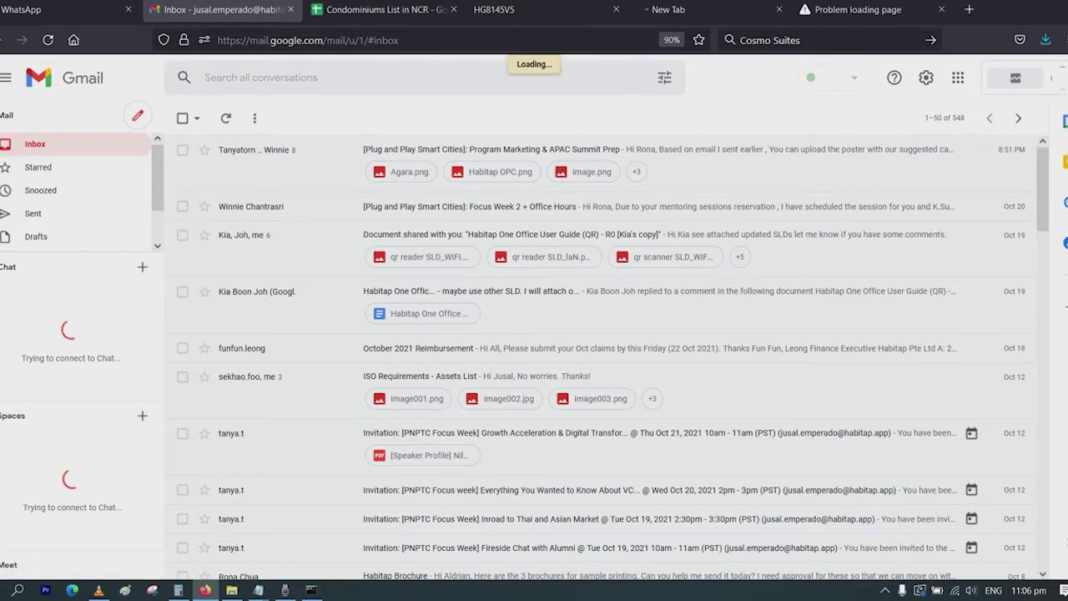
left_click(42, 9)
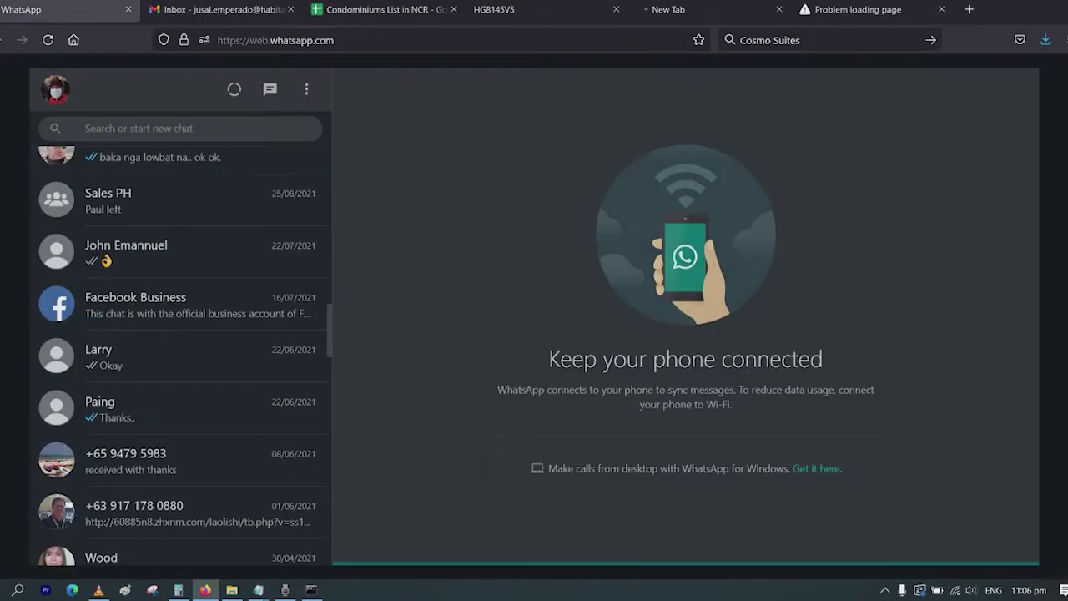
left_click(47, 40)
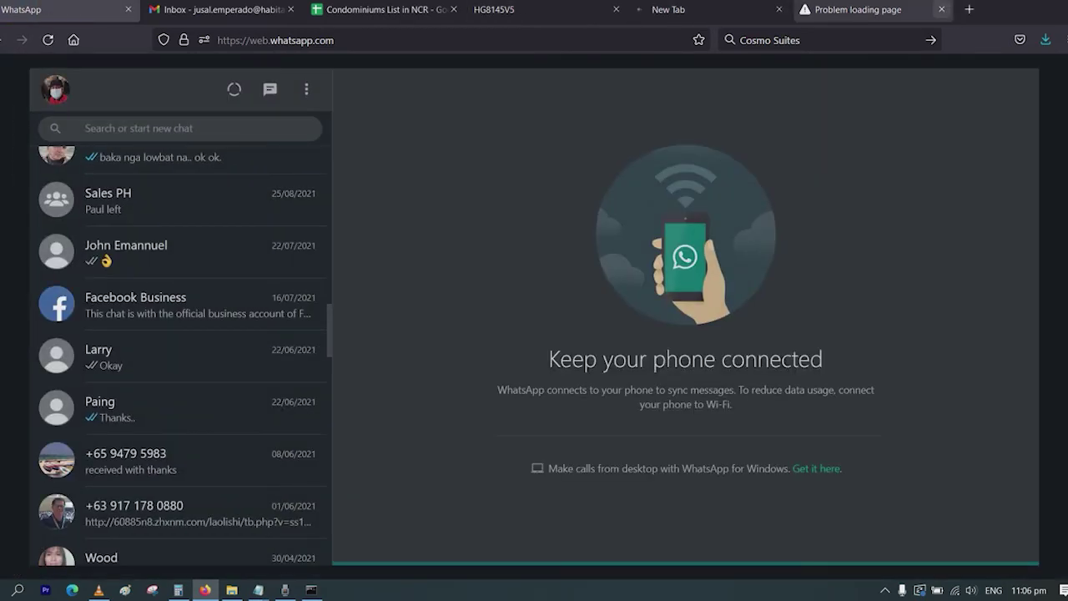
Open Google in a new tab, search for mandb, and view the man7.org Linux manual page result.
left_click(969, 9)
type("goo")
key("Return")
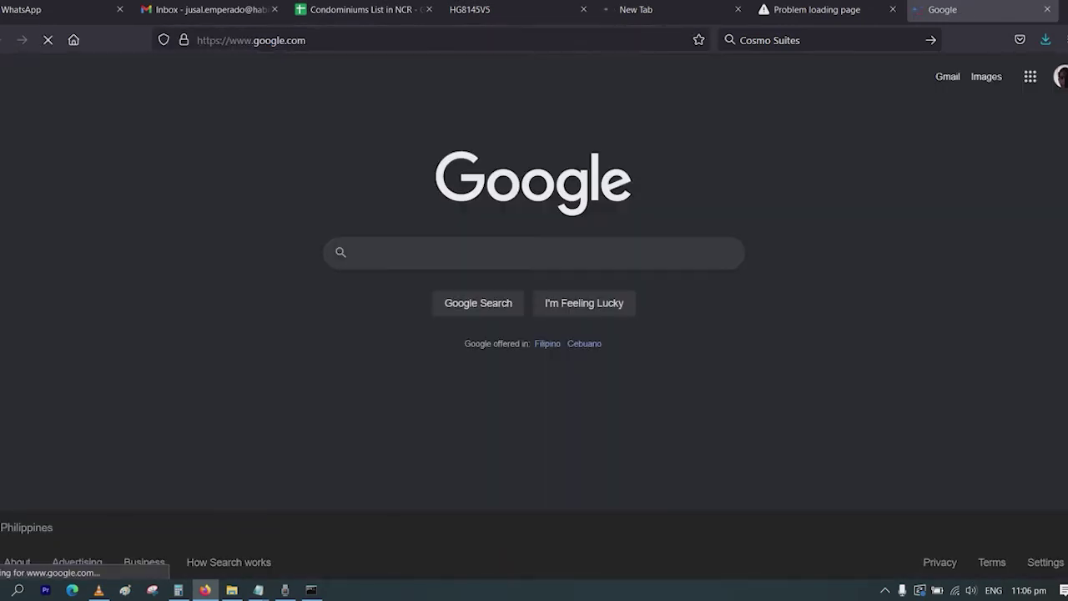
left_click(438, 255)
type("ma")
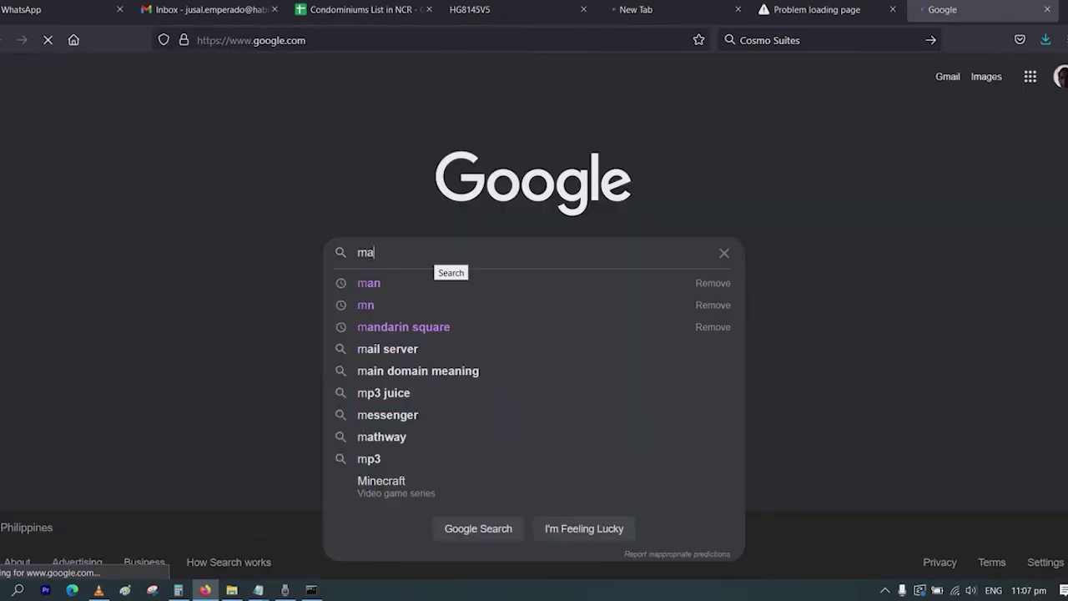
type("ndb")
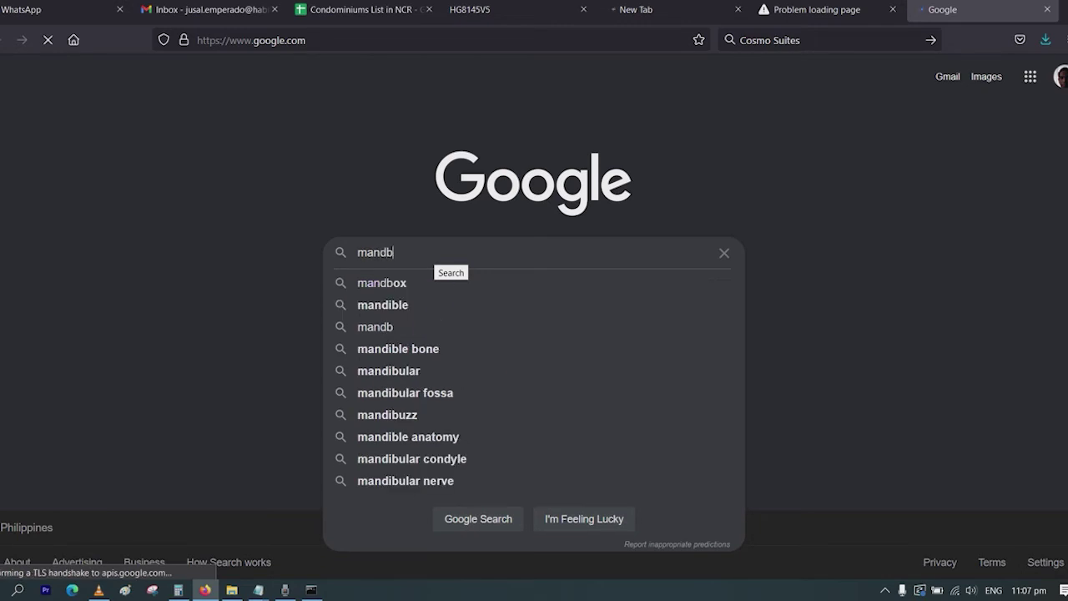
key("Return")
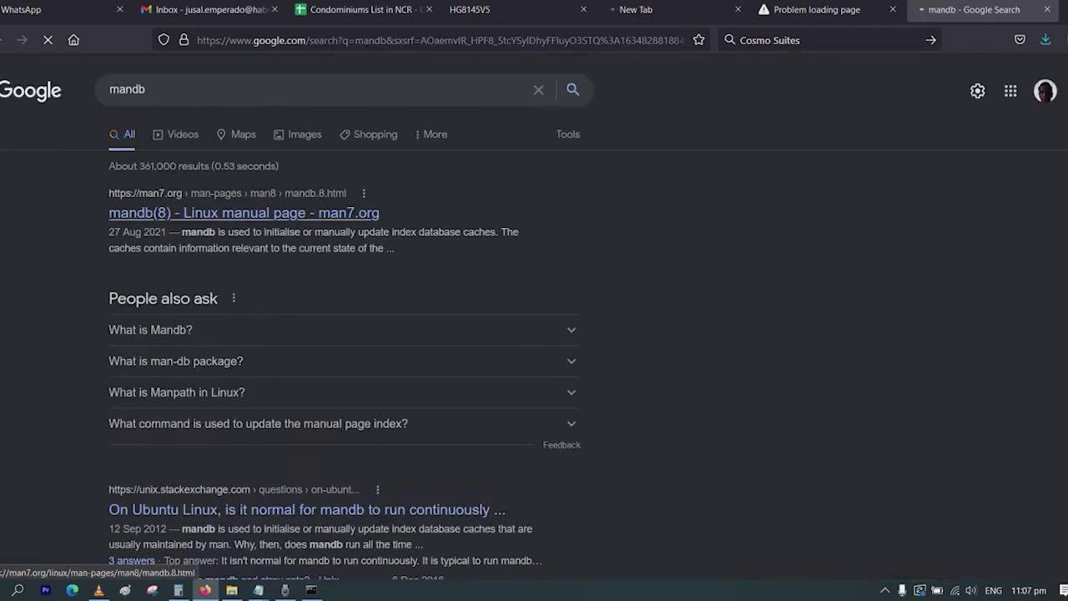
left_click(242, 213)
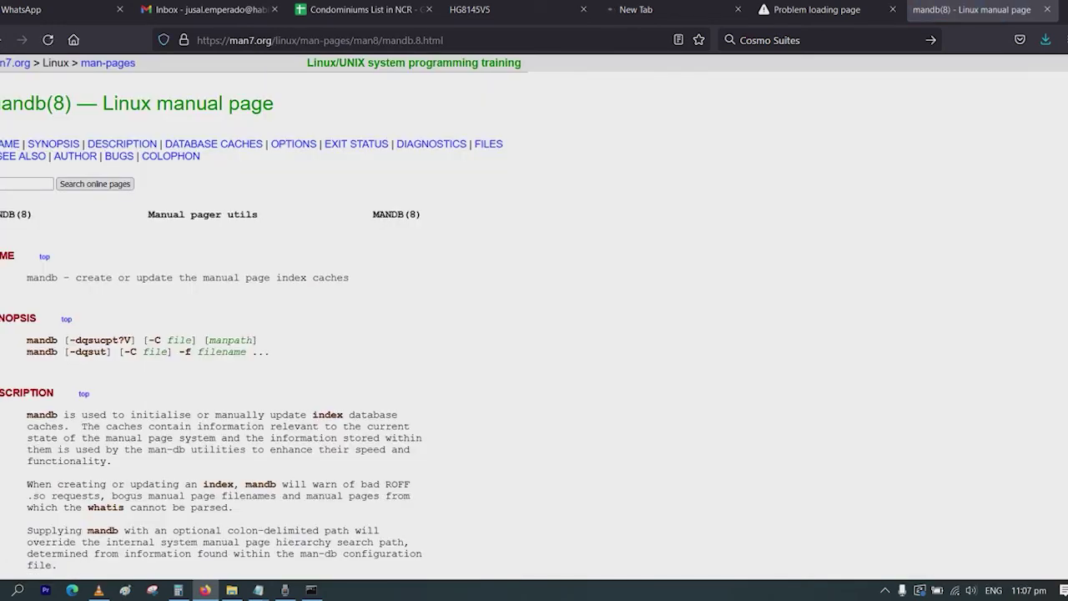
scroll(534, 317, "down", 4)
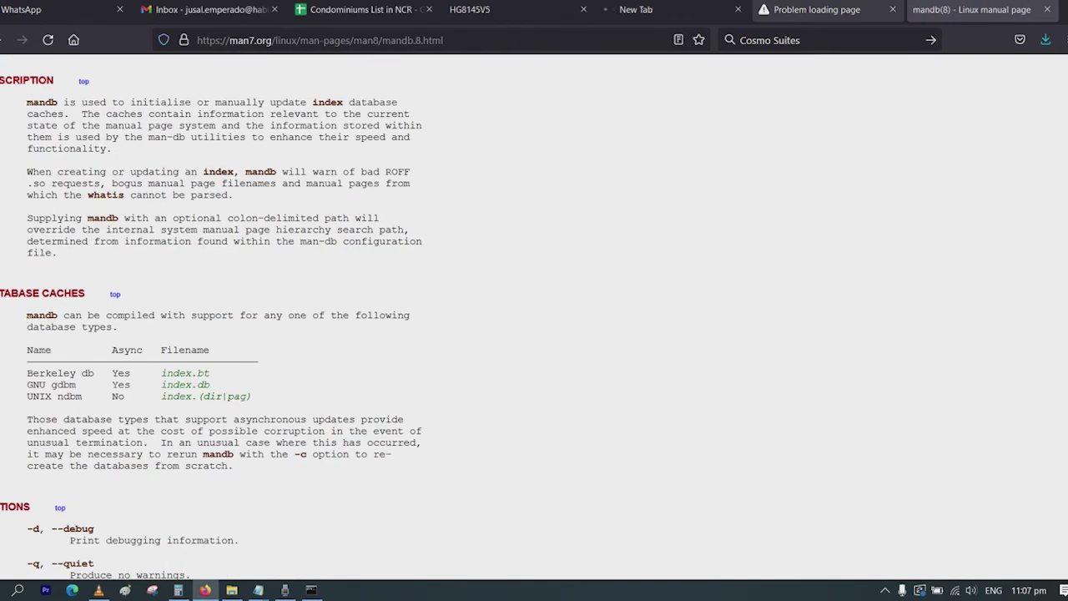
Recheck the page addresses and loading state of the YouTube and Facebook tabs.
left_click(818, 9)
left_click(292, 40)
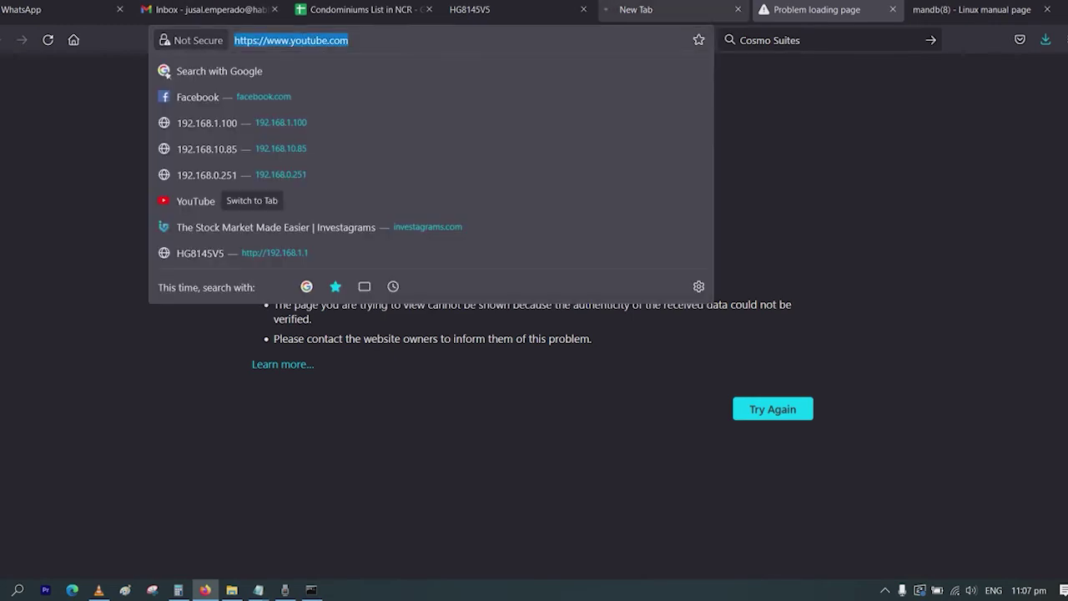
left_click(659, 10)
left_click(333, 40)
Disable the website filter in the Blacklist template's Prohibited Websites settings on the router.
left_click(501, 9)
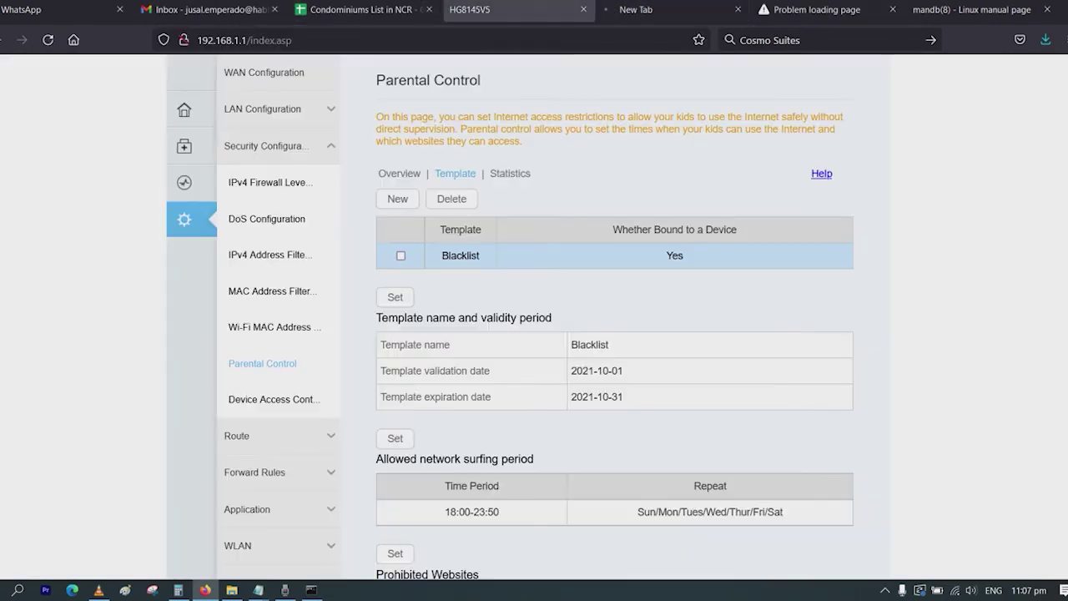
scroll(534, 318, "down", 3)
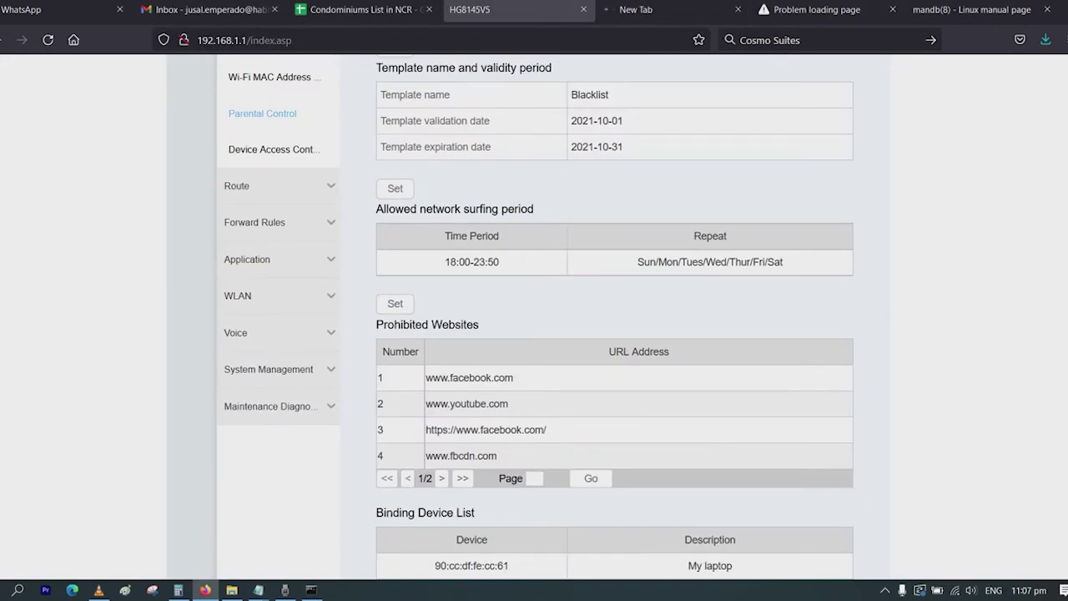
scroll(584, 403, "up", 1)
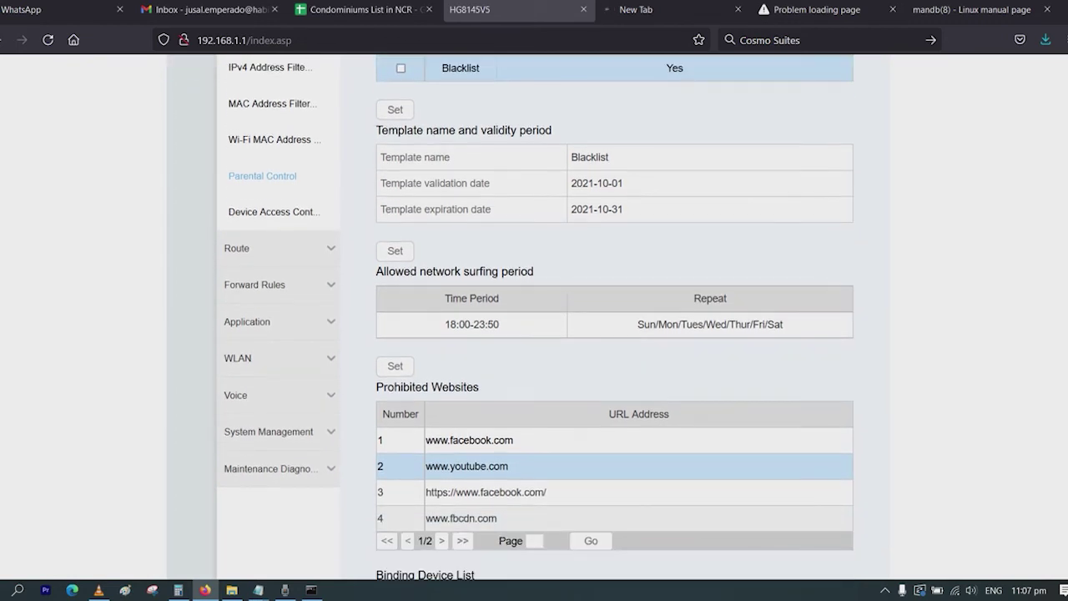
left_click(395, 366)
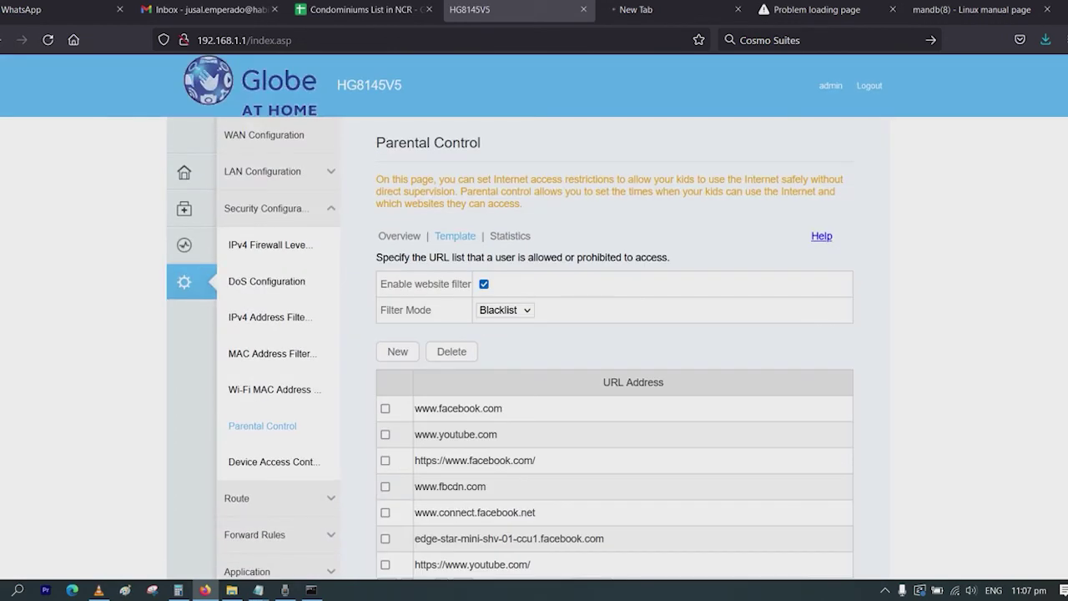
left_click(484, 284)
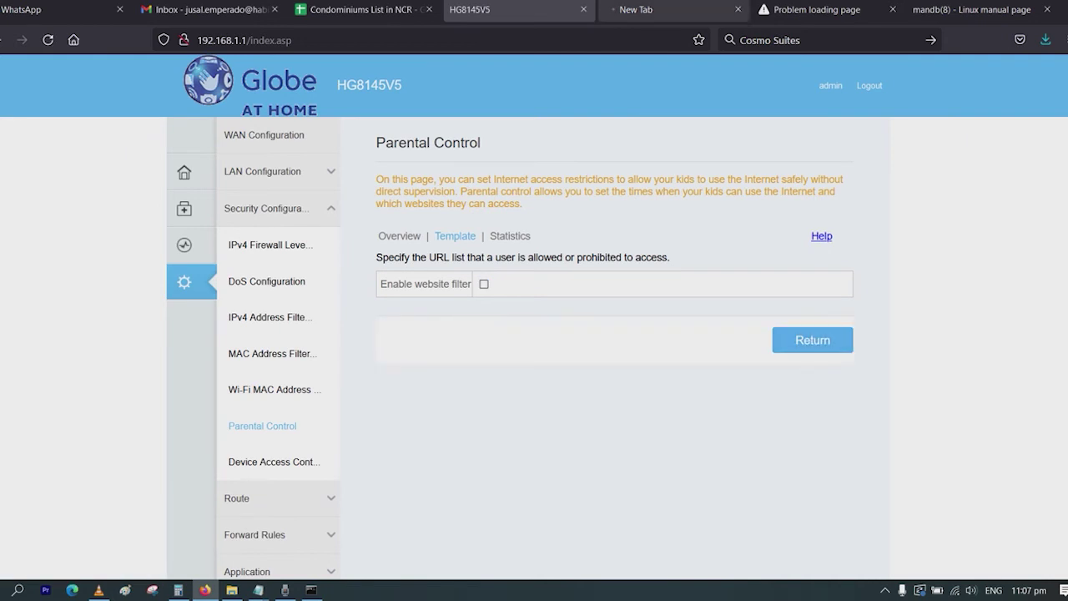
Reload the Facebook and YouTube pages to test access with the website filter disabled.
left_click(659, 9)
key("Return")
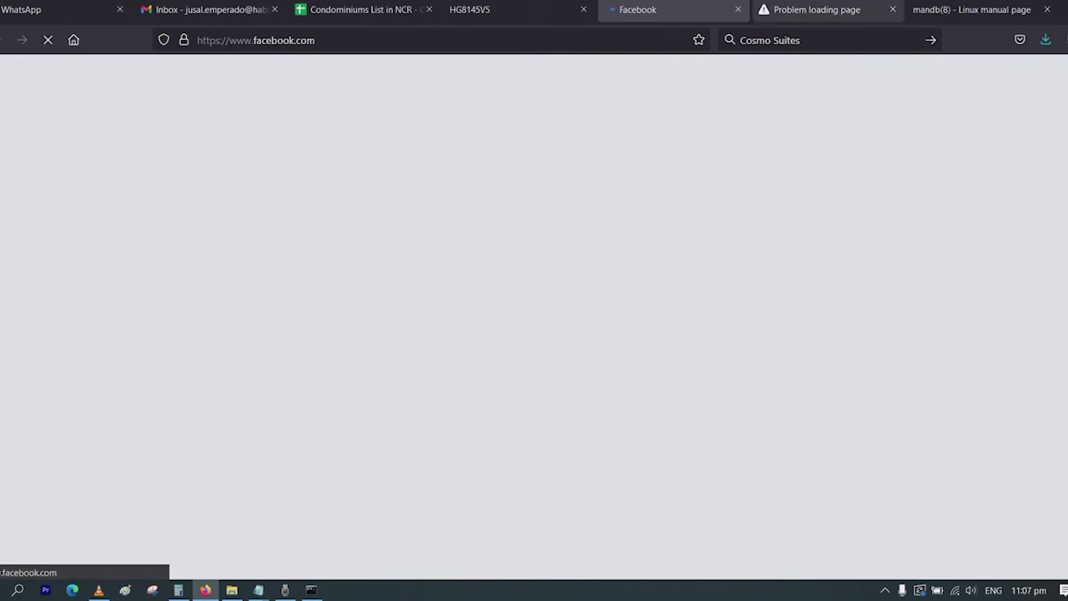
left_click(817, 10)
left_click(451, 40)
key("Return")
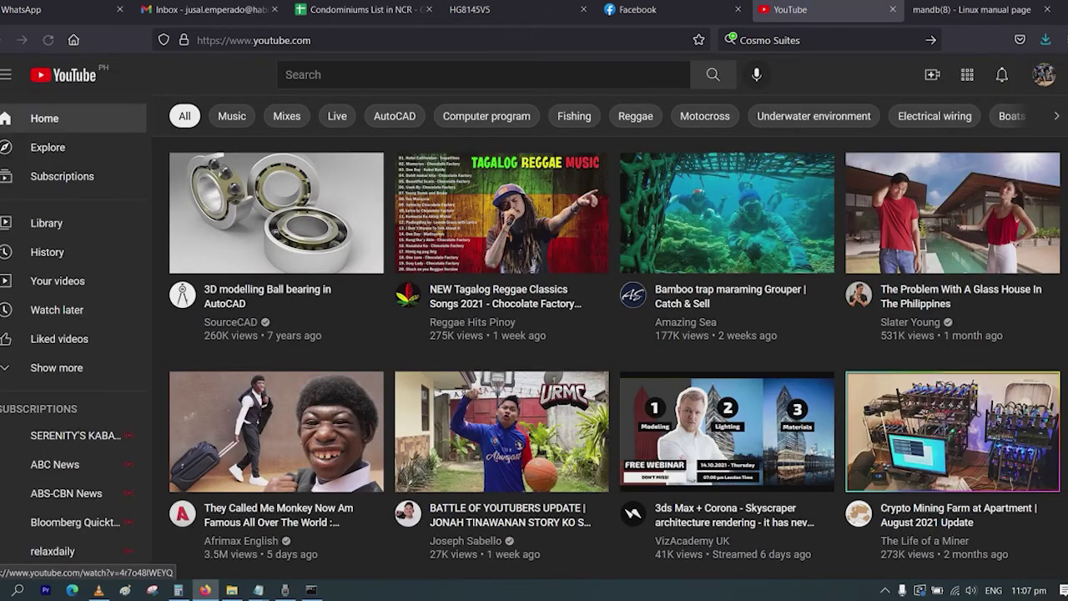
left_click(673, 10)
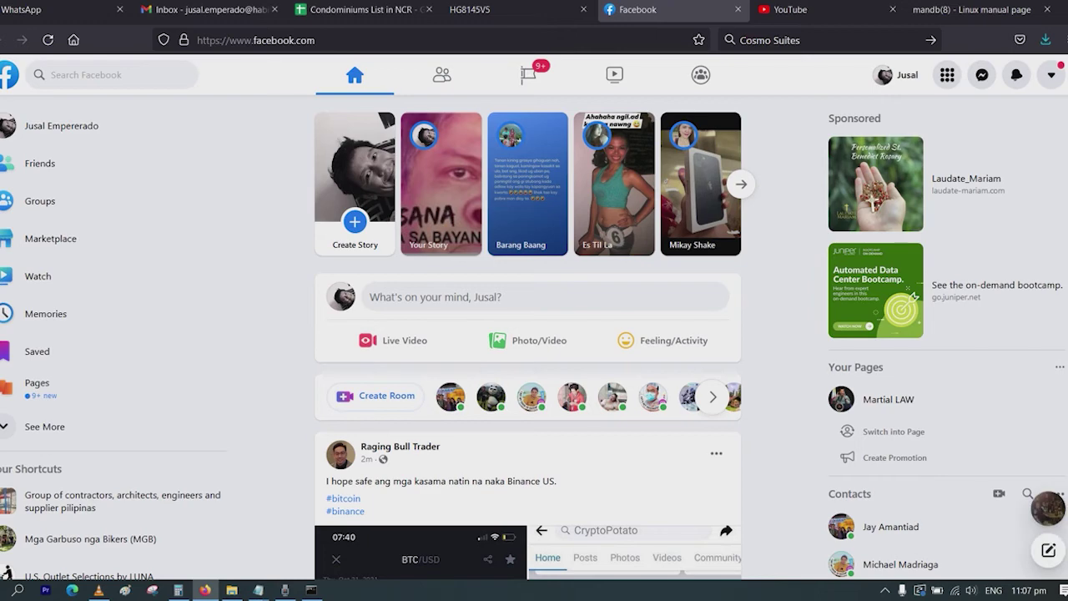
Compare the router's website filter setting with the Facebook and YouTube pages by alternating between their tabs.
key("ctrl+shift+Tab")
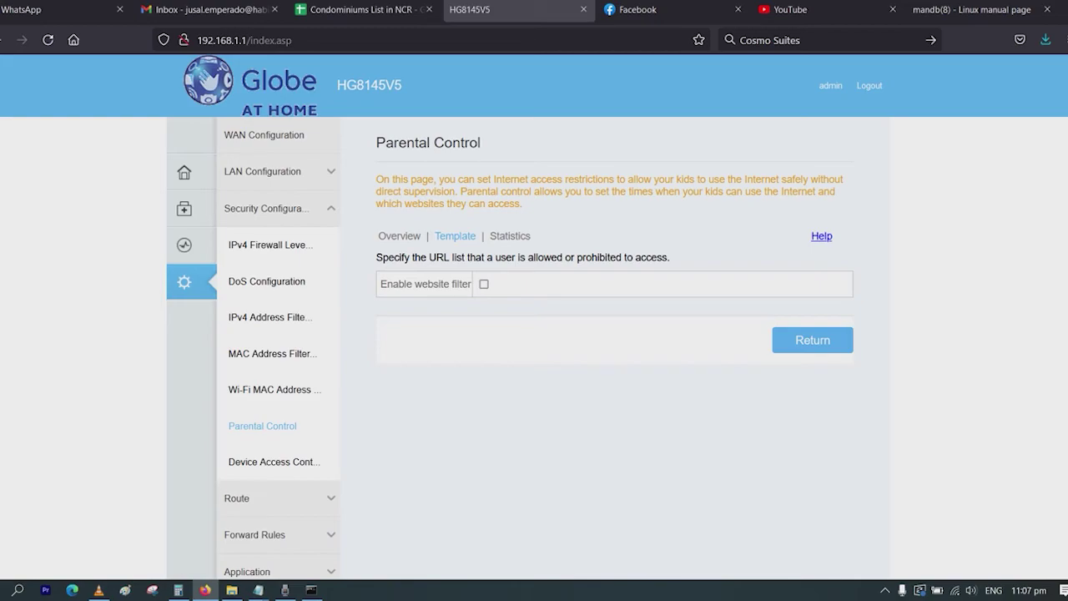
key("ctrl+Tab")
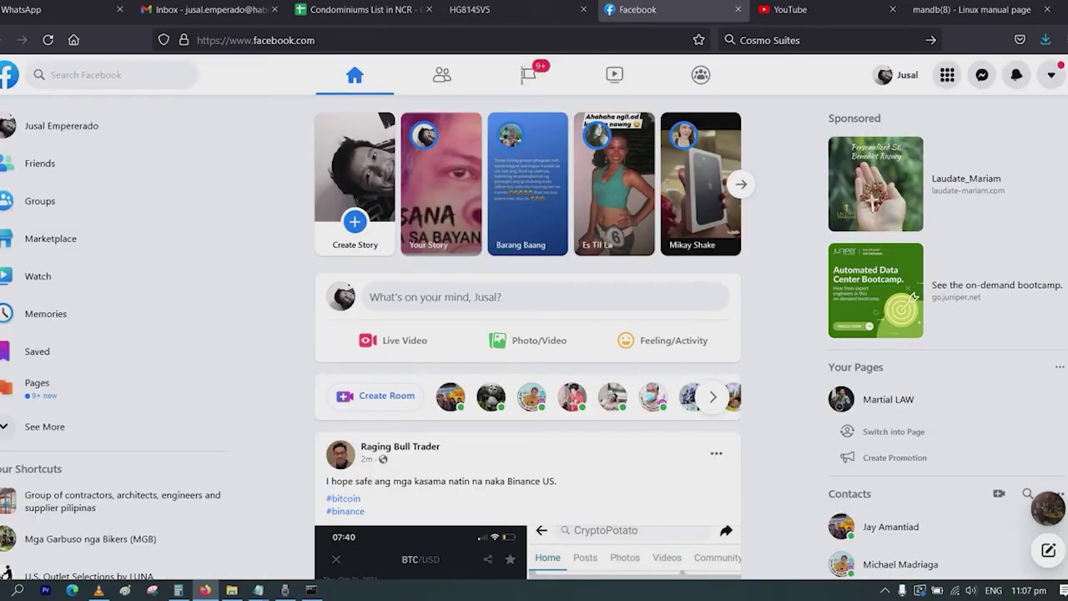
key("ctrl+Tab")
key("ctrl+shift+Tab")
key("ctrl+Tab")
key("ctrl+shift+Tab")
key("ctrl+Tab")
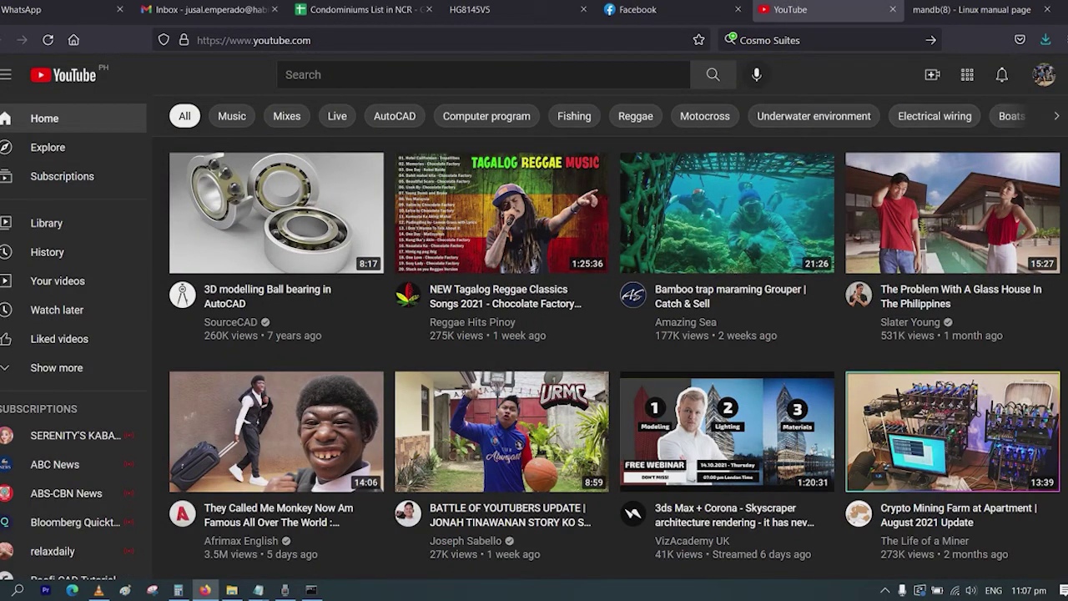
Open the signed-in account's YouTube channel page, look through it, and pause its featured video.
left_click(1043, 75)
left_click(880, 141)
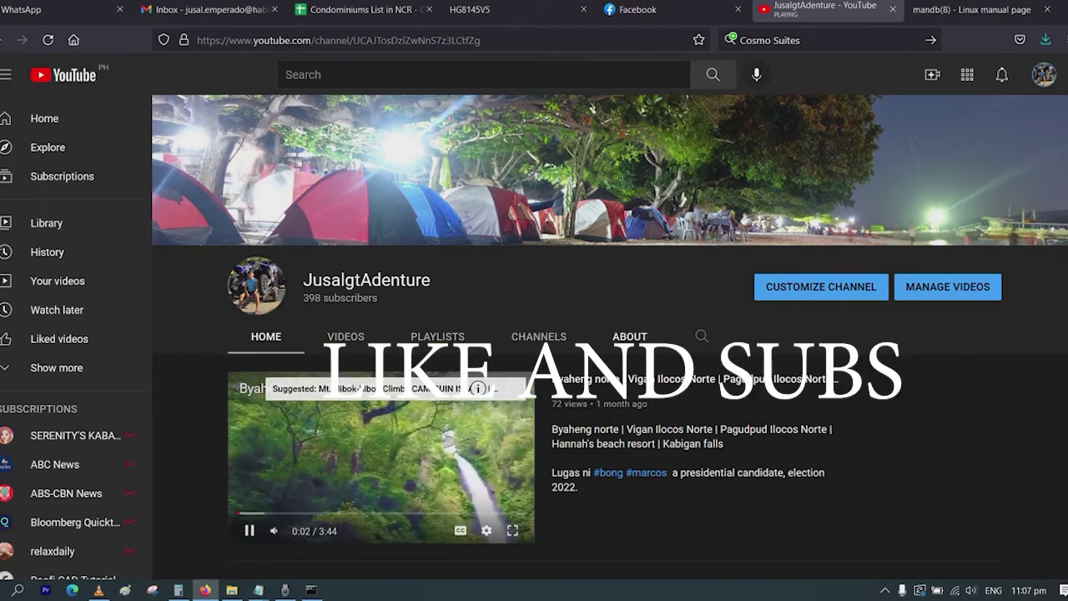
scroll(609, 334, "down", 3)
scroll(609, 334, "up", 3)
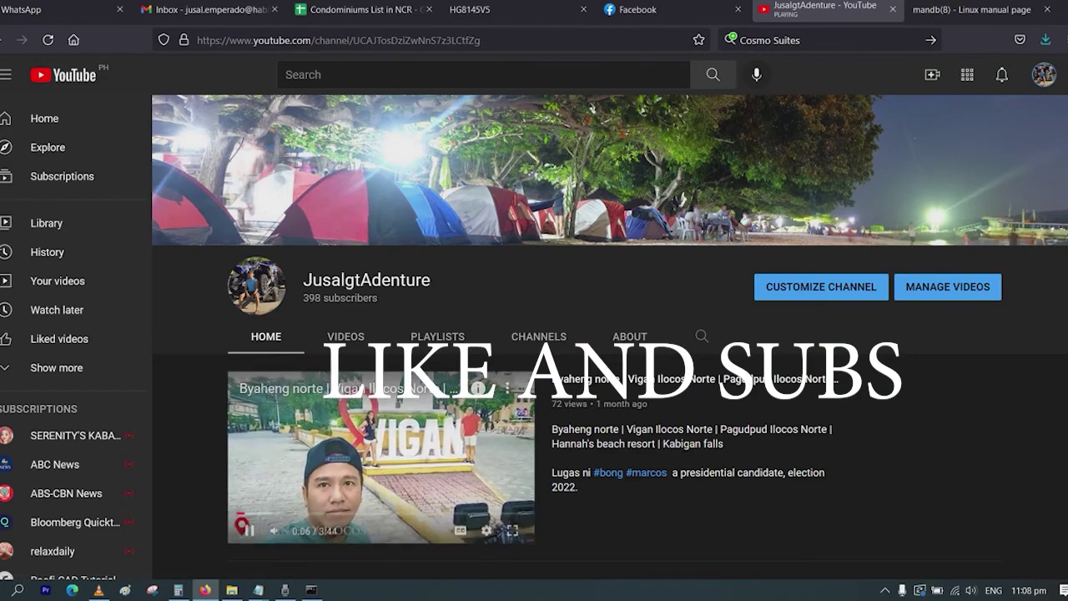
left_click(248, 531)
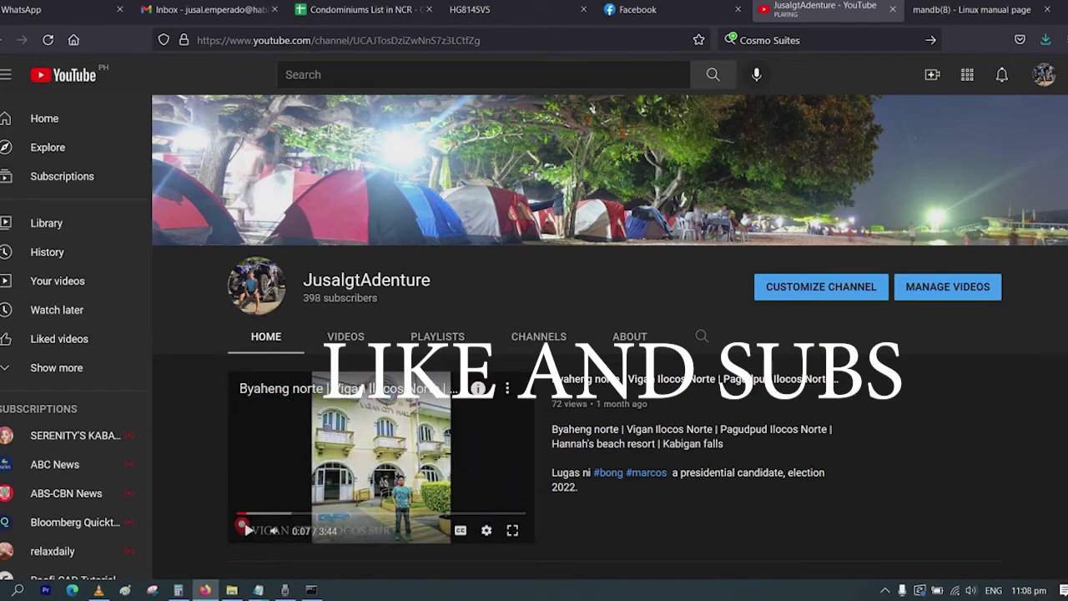
Revisit the Facebook, YouTube channel and other open tabs to check their access.
left_click(668, 10)
left_click(822, 10)
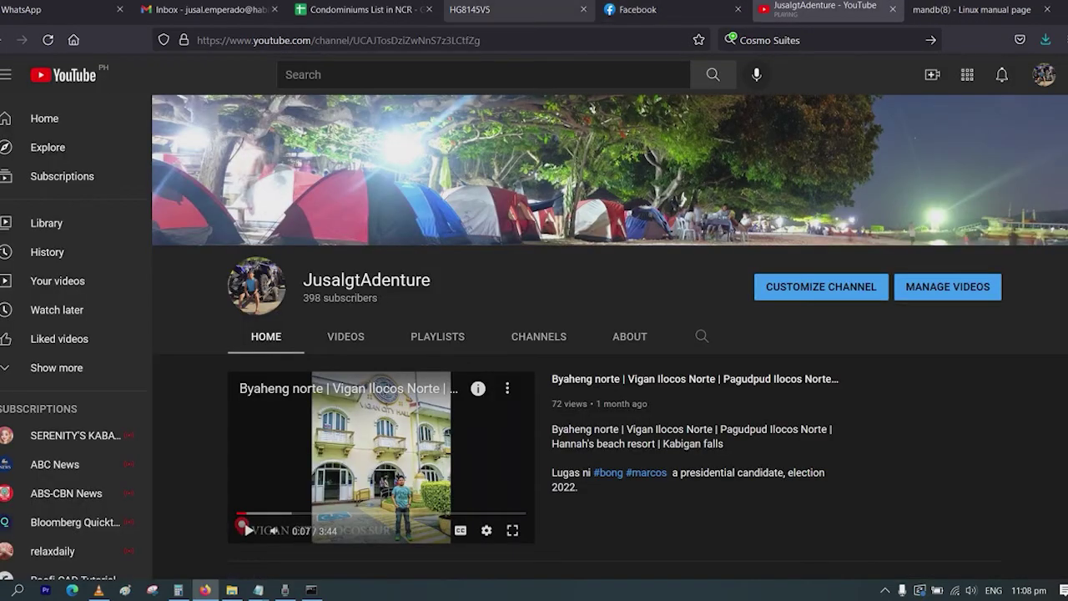
left_click(510, 10)
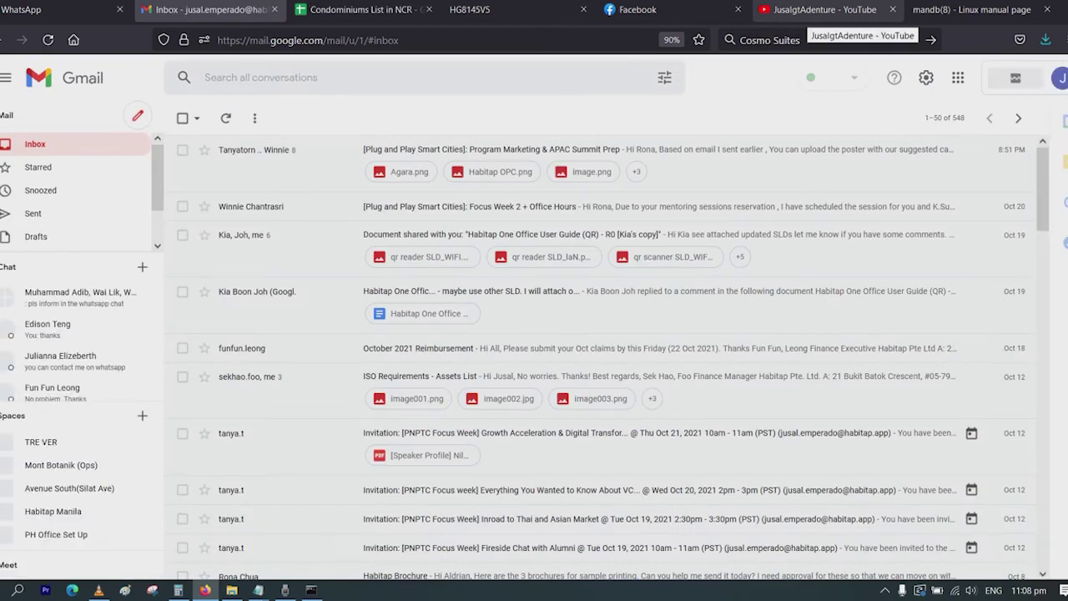
Examine the Facebook news feed and page address to check that its content loads.
left_click(668, 10)
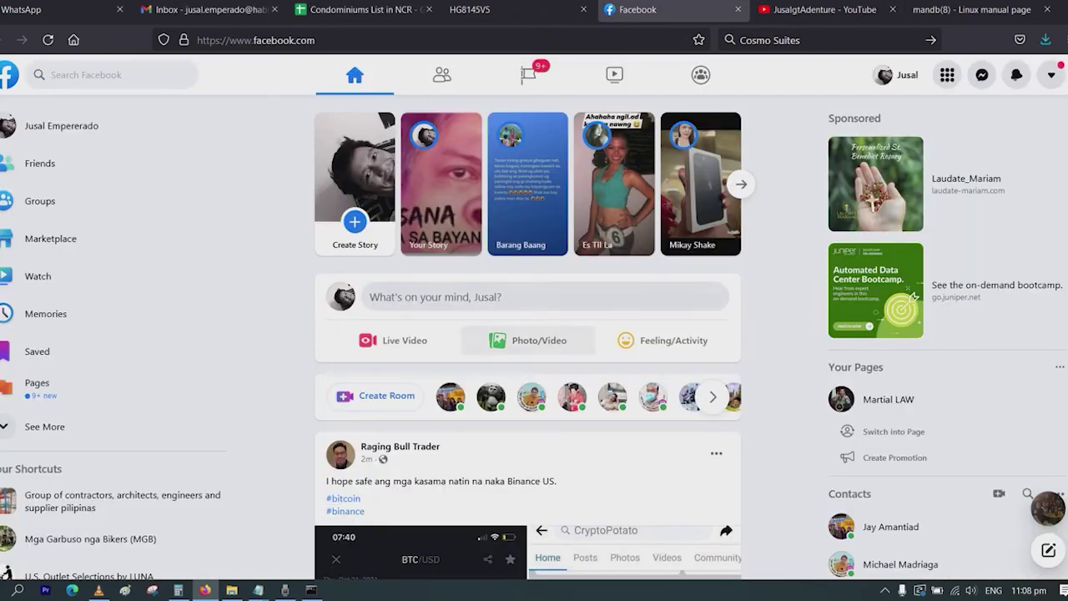
scroll(528, 334, "down", 3)
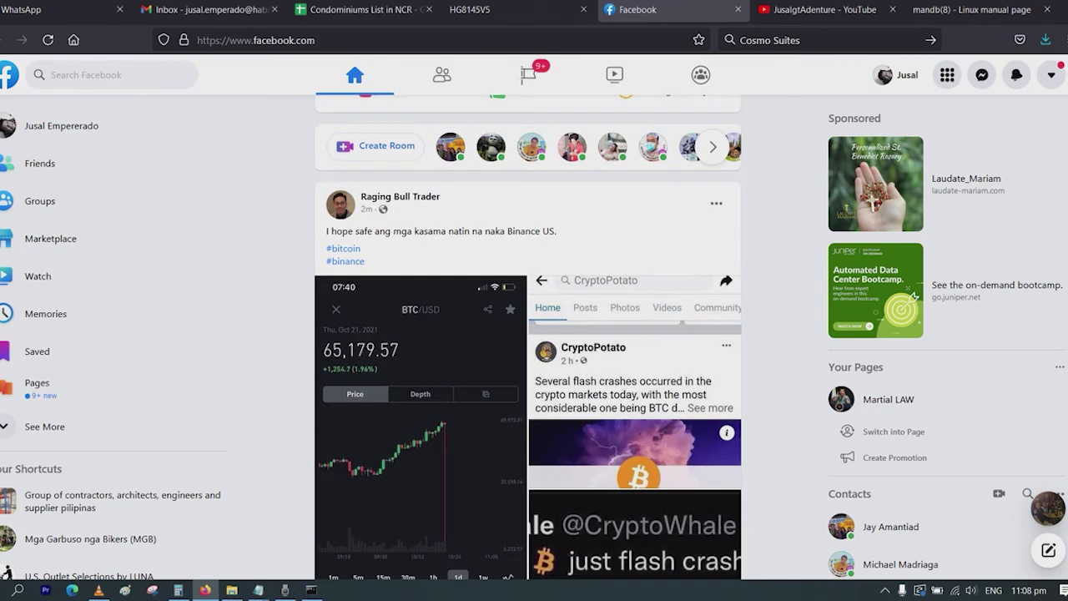
left_click(256, 40)
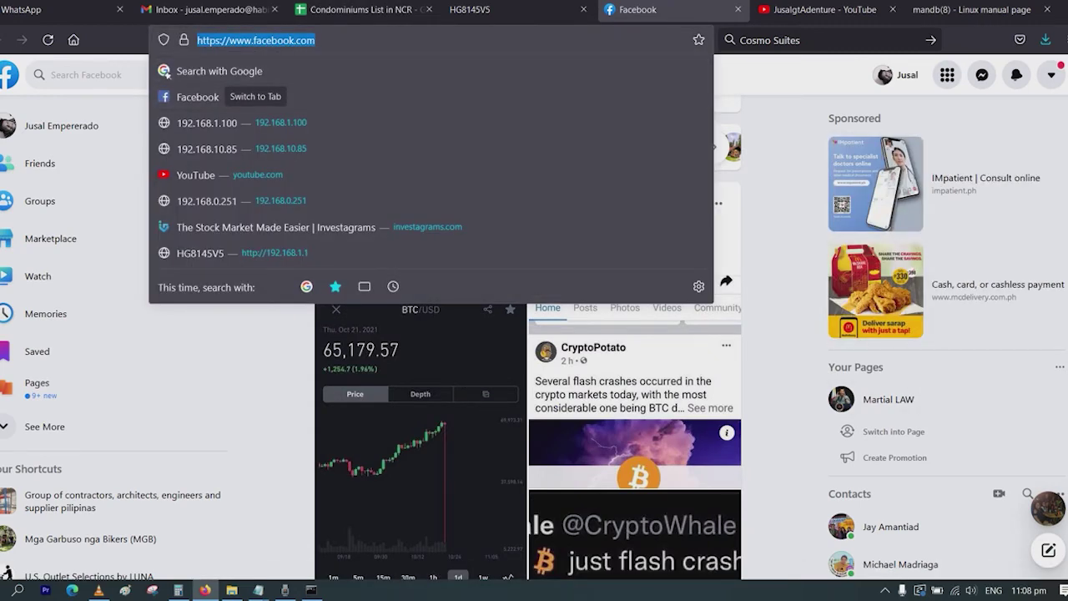
left_click(400, 40)
scroll(527, 443, "down", 1)
scroll(528, 434, "down", 2)
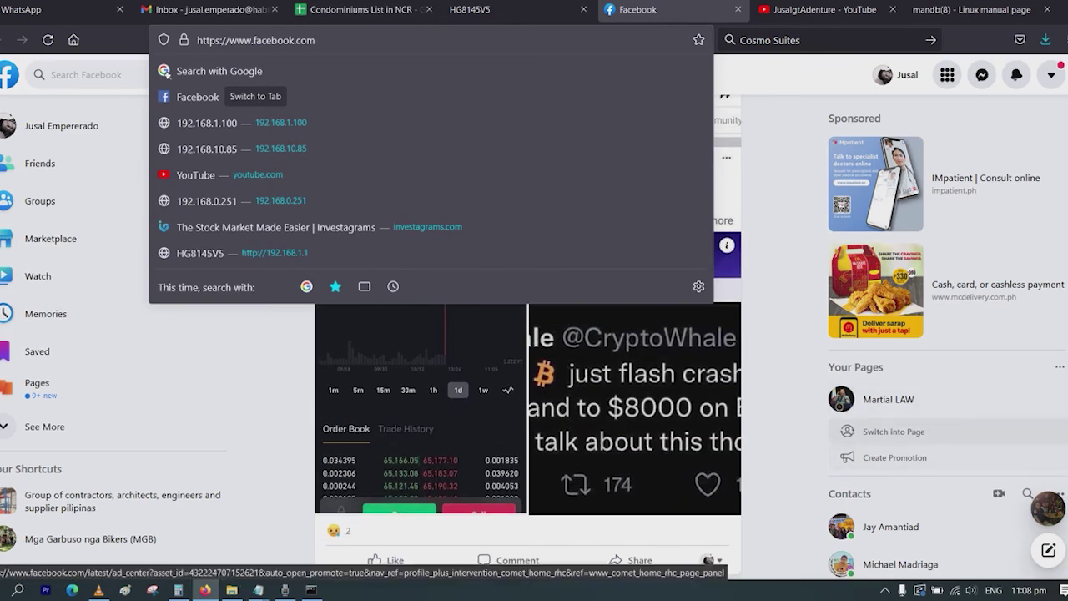
Check the Messenger chat list on Facebook, close it, and look further through the news feed.
left_click(982, 74)
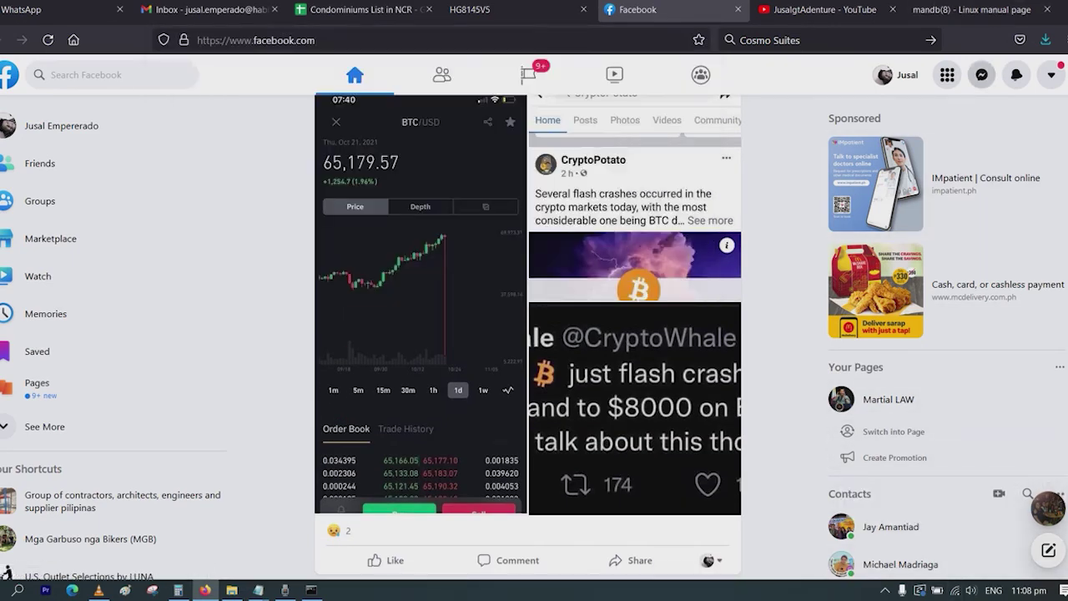
left_click(982, 74)
left_click(983, 74)
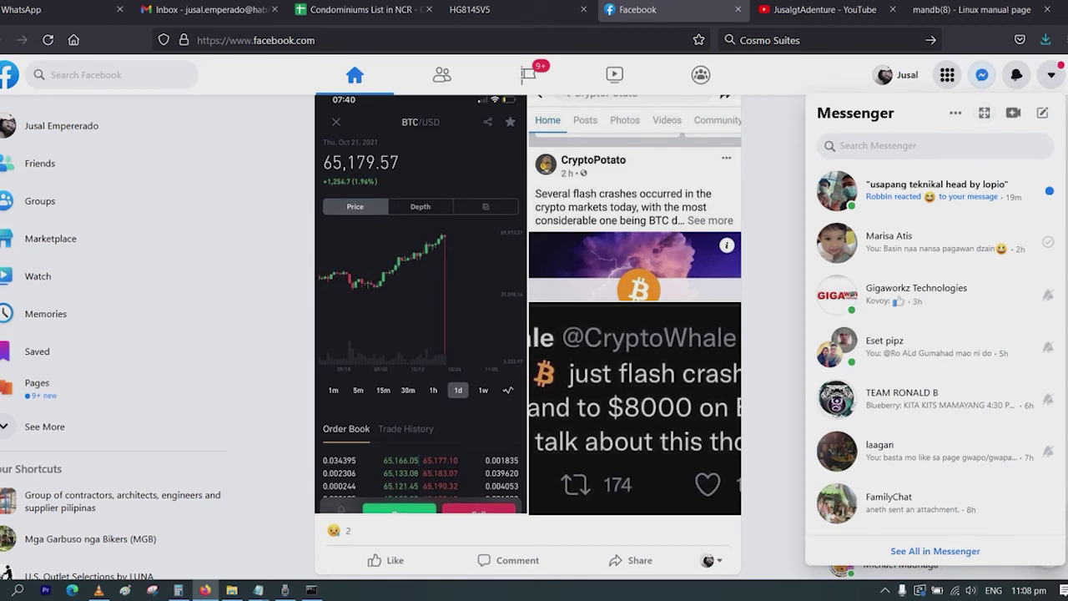
left_click(982, 75)
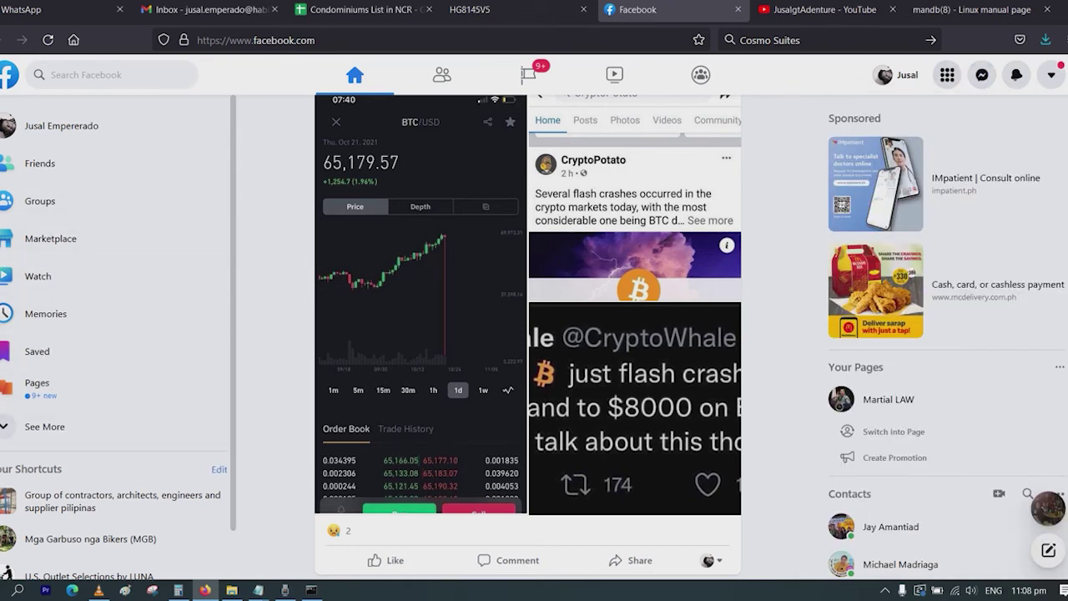
scroll(529, 334, "down", 5)
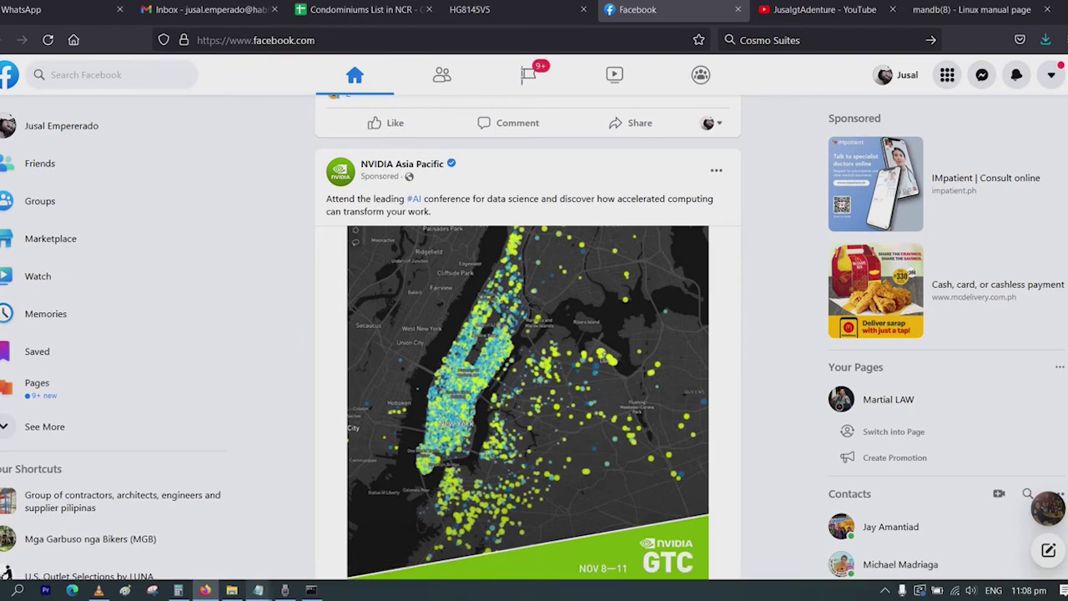
Switch to Notepad and review the unsaved list of Facebook-related domains to block.
mouse_move(258, 590)
left_click(316, 527)
left_click(297, 301)
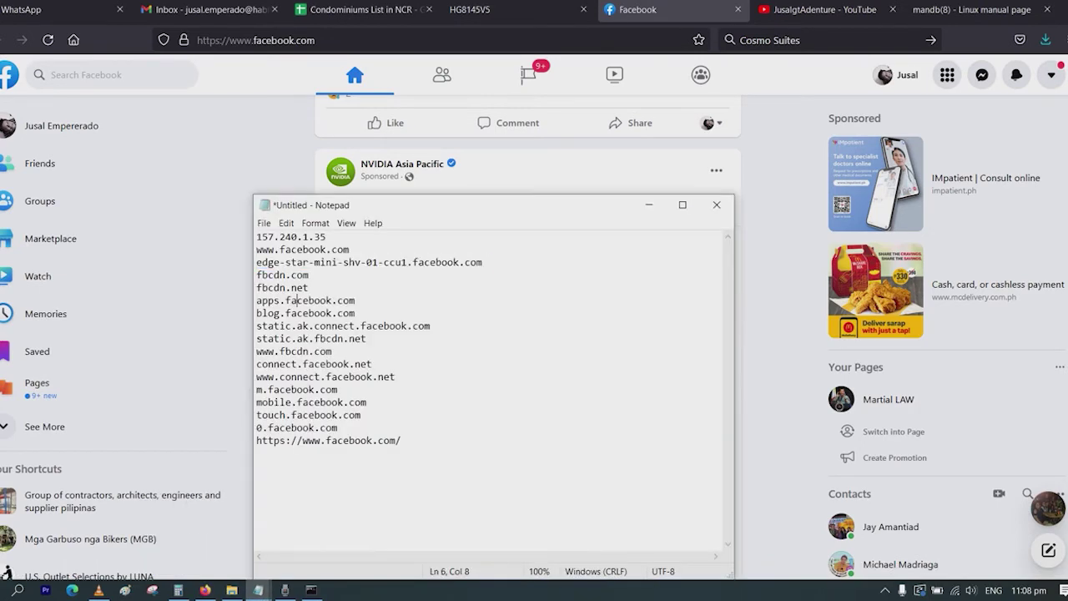
Review the Facebook-related domains in the Notepad list, highlighting fbcdn.com, static.ak.connect.facebook.com and finally the whole list.
left_click_drag(308, 274, 268, 275)
left_click(257, 288)
left_click_drag(309, 275, 256, 275)
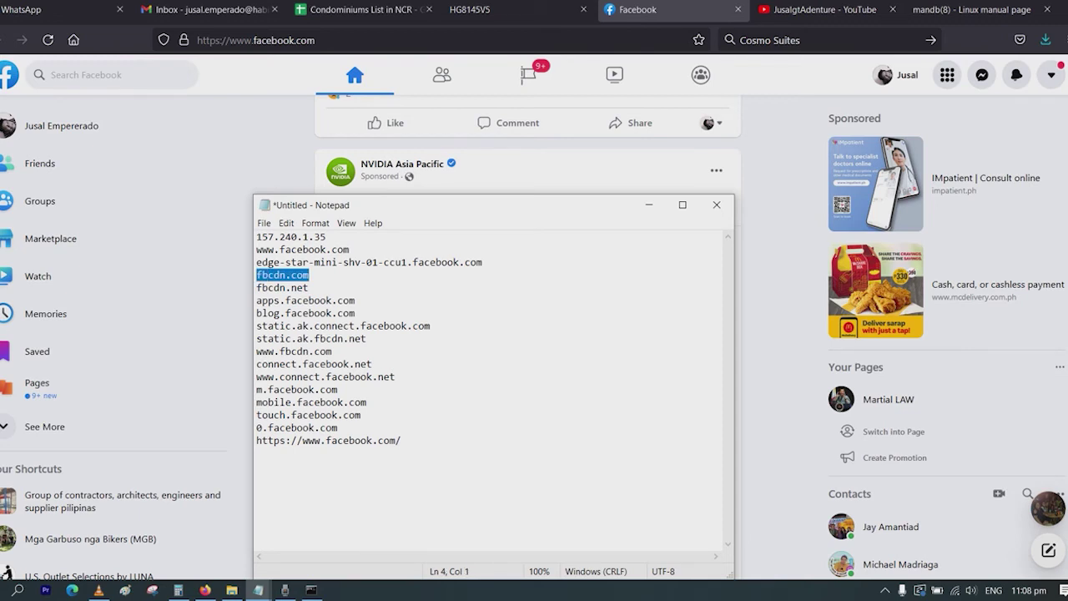
left_click_drag(367, 338, 268, 338)
left_click_drag(430, 325, 337, 326)
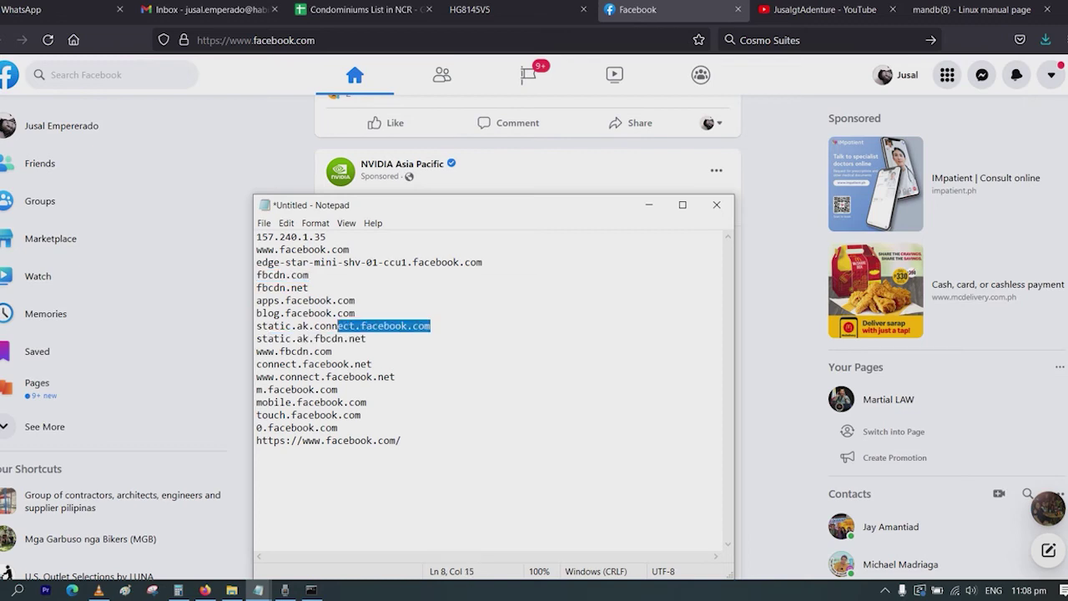
left_click_drag(401, 453, 309, 262)
left_click_drag(402, 450, 253, 236)
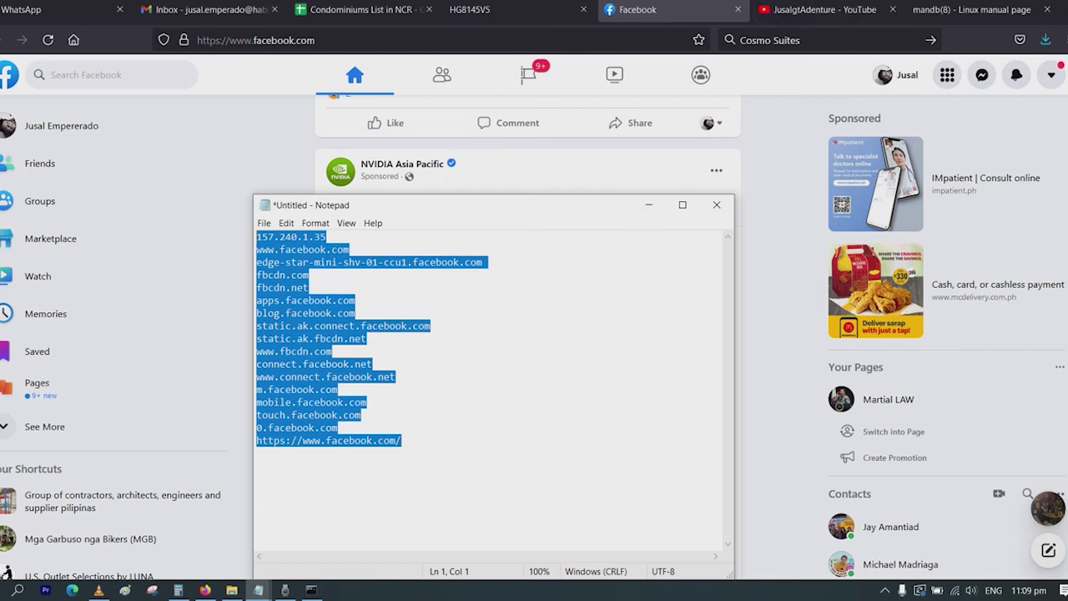
Revisit the Facebook, Gmail and router pages, and look over the YouTube channel page to check its access.
left_click(818, 10)
left_click(671, 10)
left_click(818, 10)
left_click(672, 10)
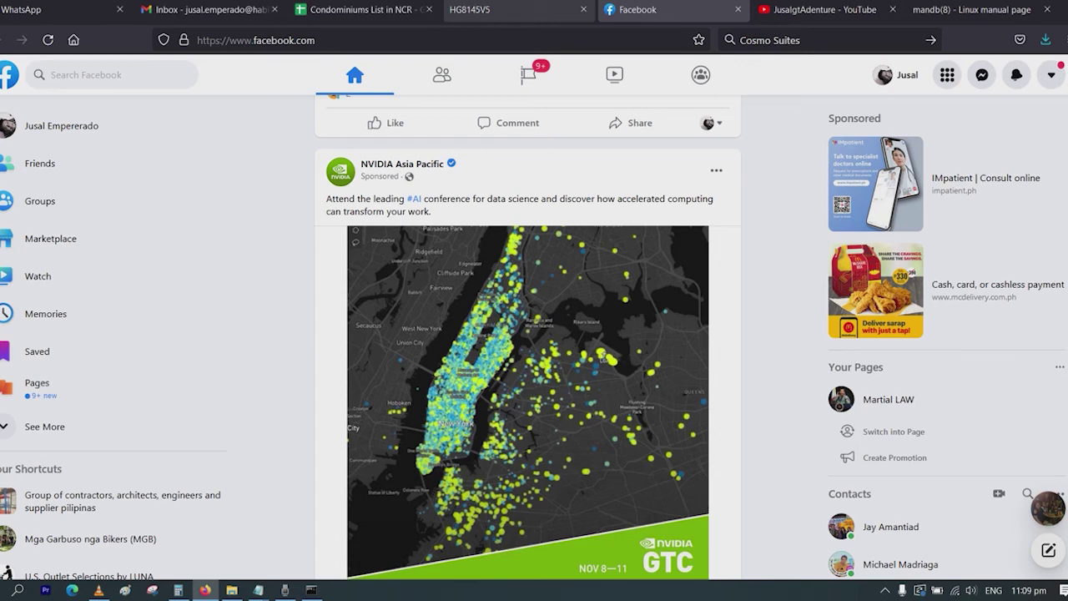
left_click(209, 9)
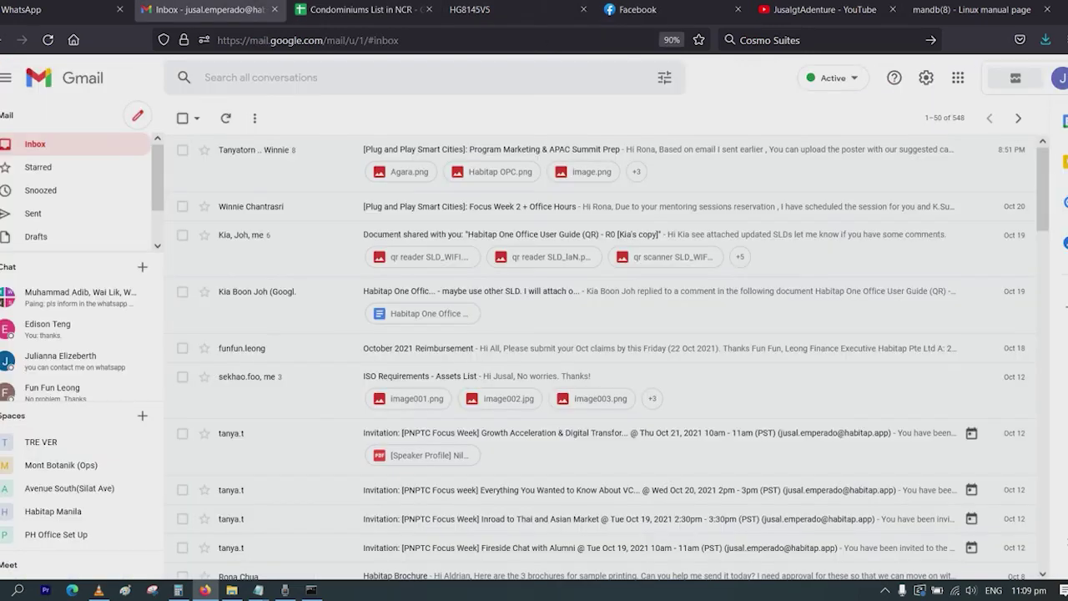
left_click(518, 10)
left_click(209, 10)
left_click(825, 10)
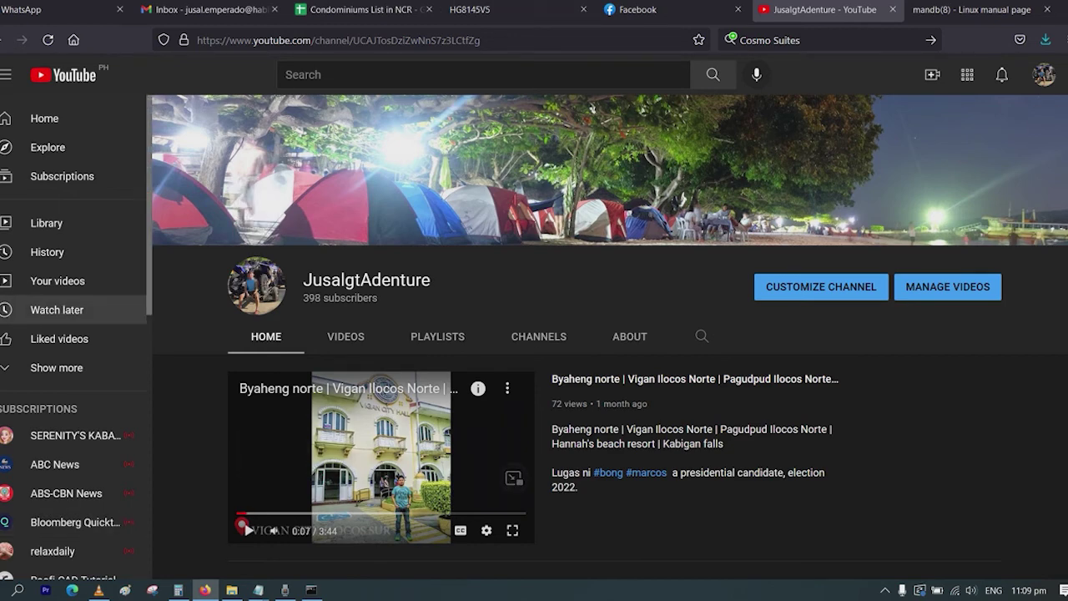
scroll(58, 310, "down", 3)
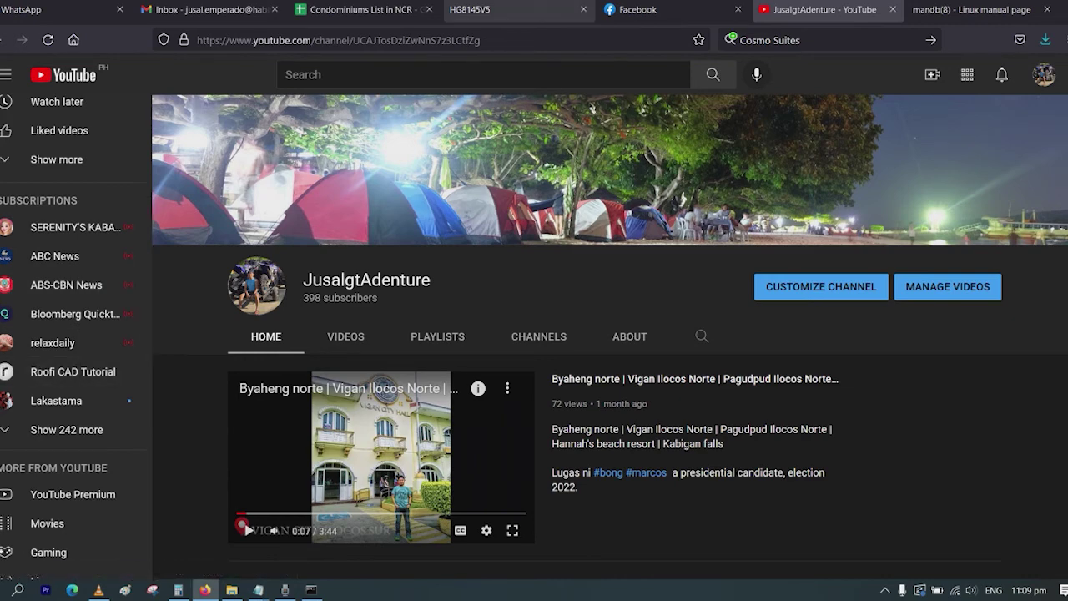
left_click(514, 10)
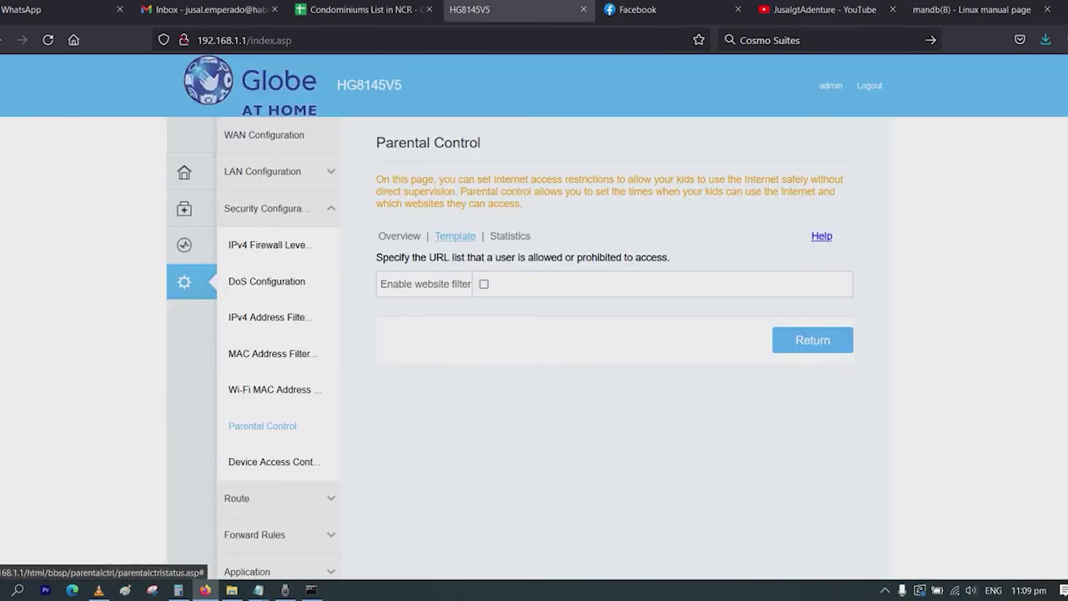
left_click(484, 284)
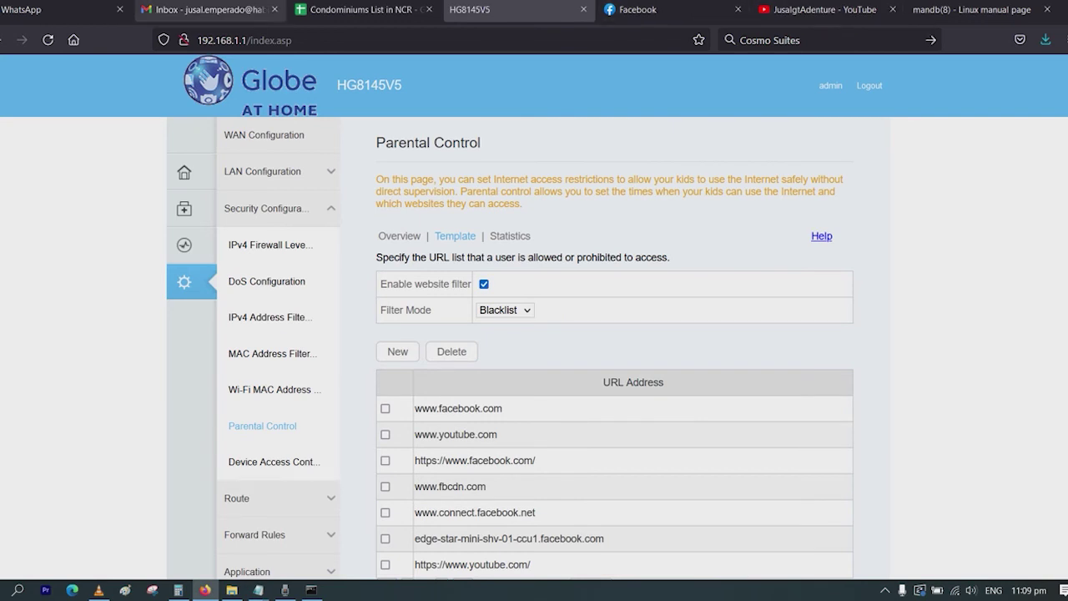
left_click(822, 9)
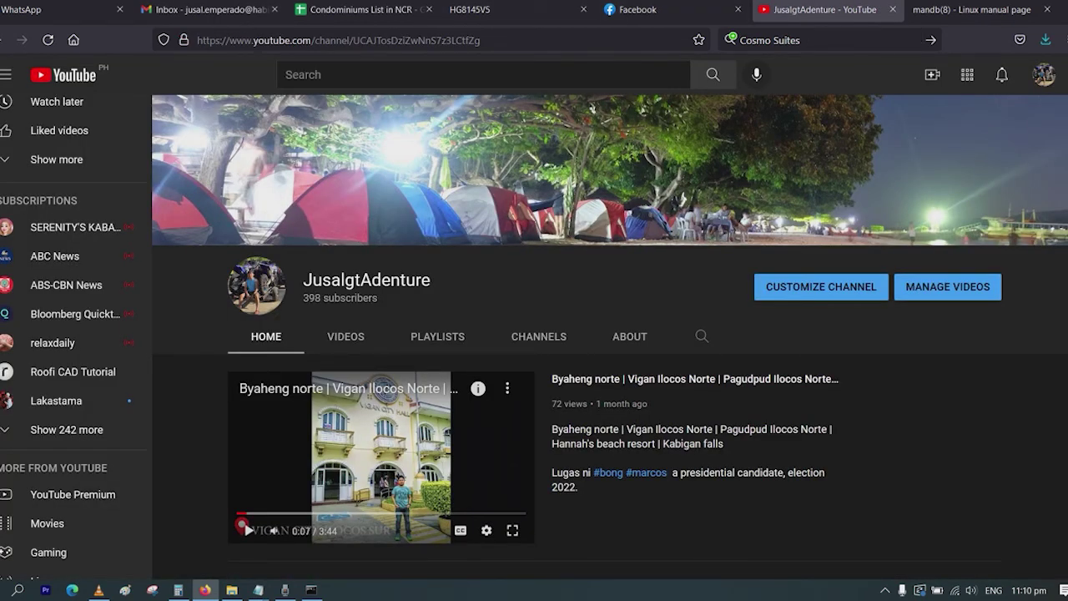
left_click(501, 9)
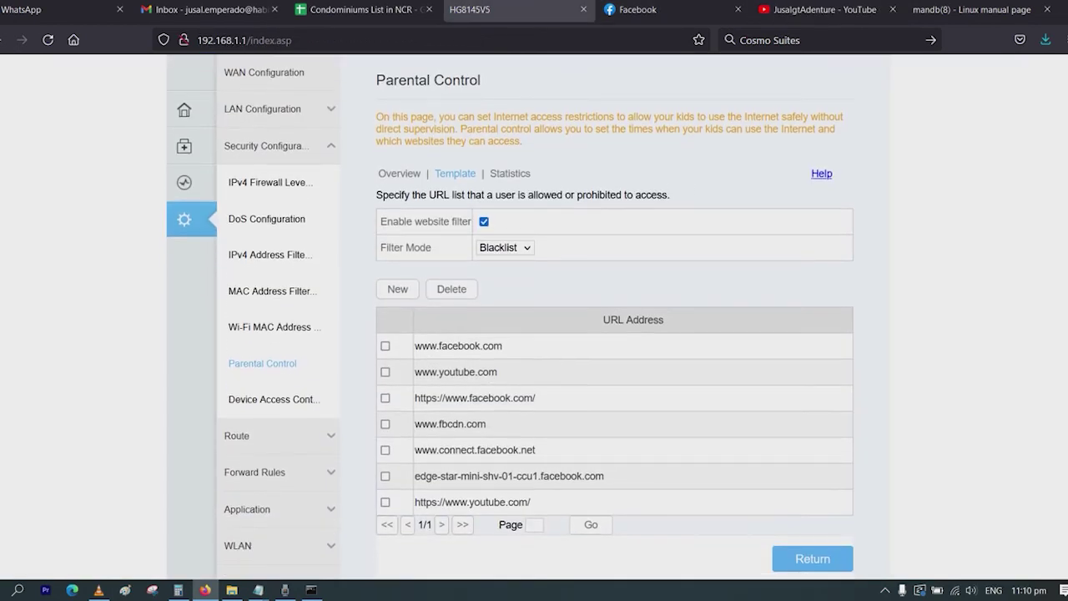
double_click(456, 372)
Reload the YouTube channel page and the Gmail inbox to test their access with the website filter enabled.
left_click(818, 9)
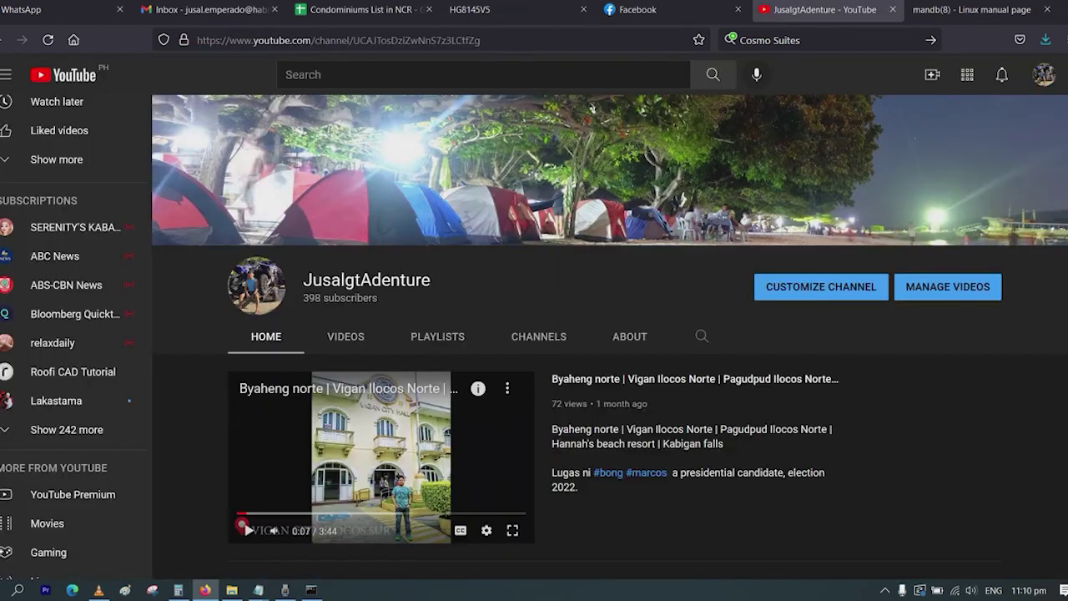
left_click(47, 40)
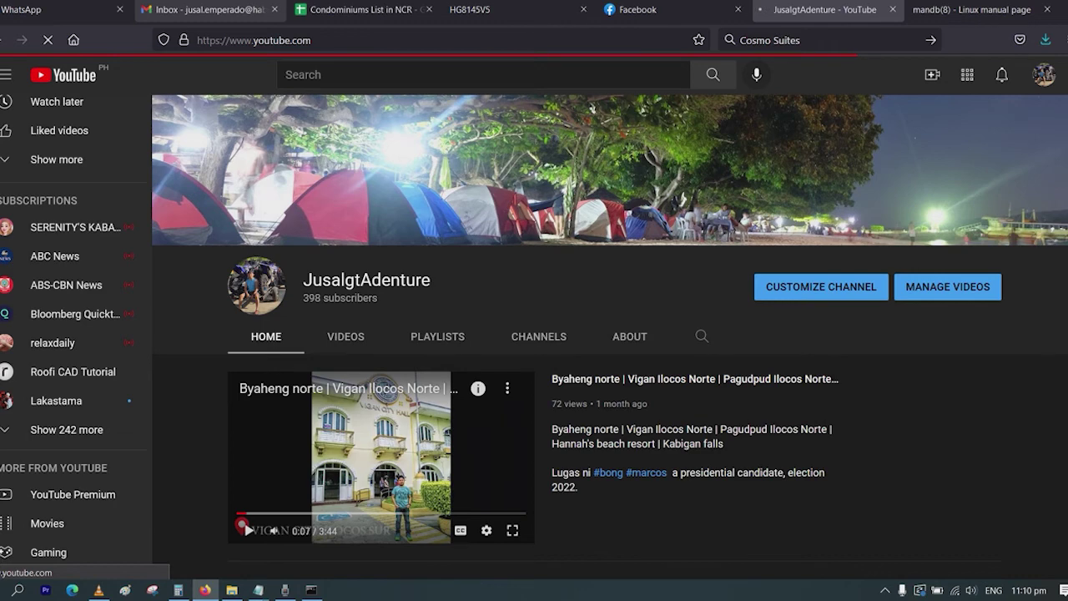
left_click(208, 9)
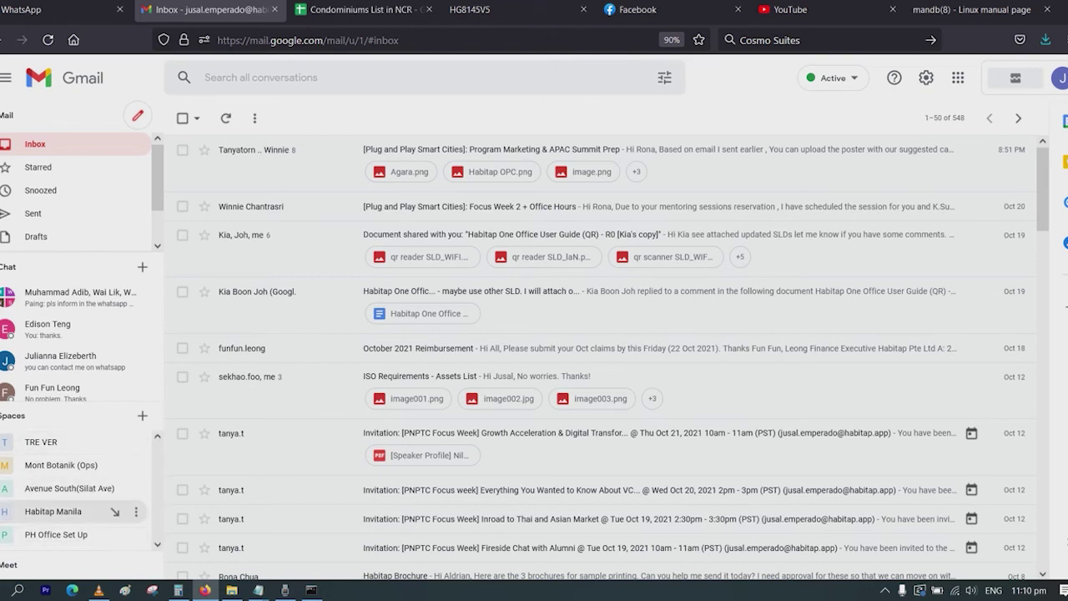
left_click(47, 40)
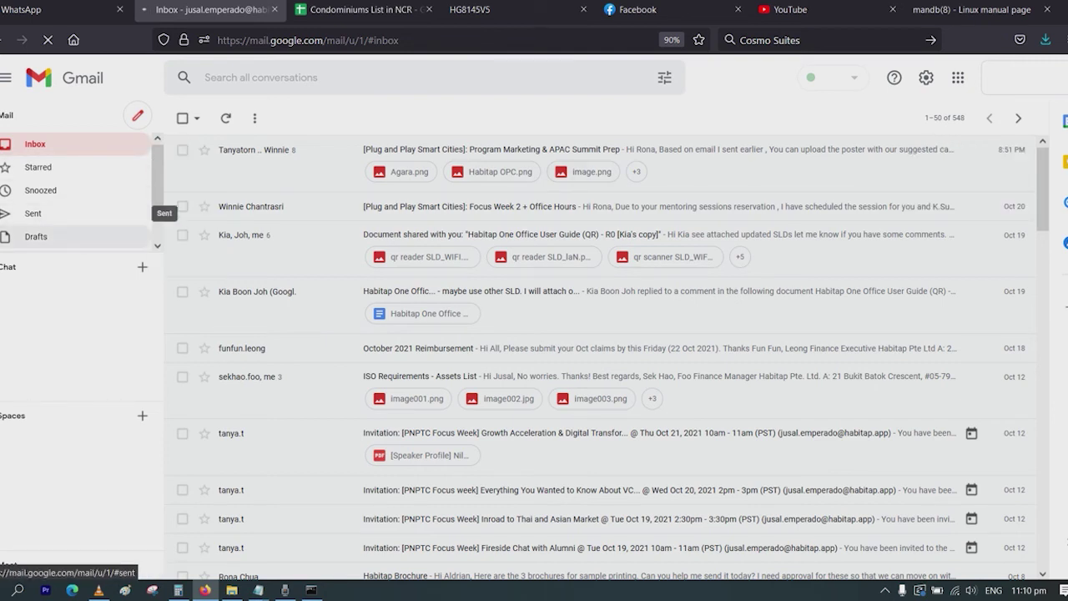
View Gmail's Starred and Snoozed folders, return to the inbox, and open and close a blank new message.
left_click(38, 168)
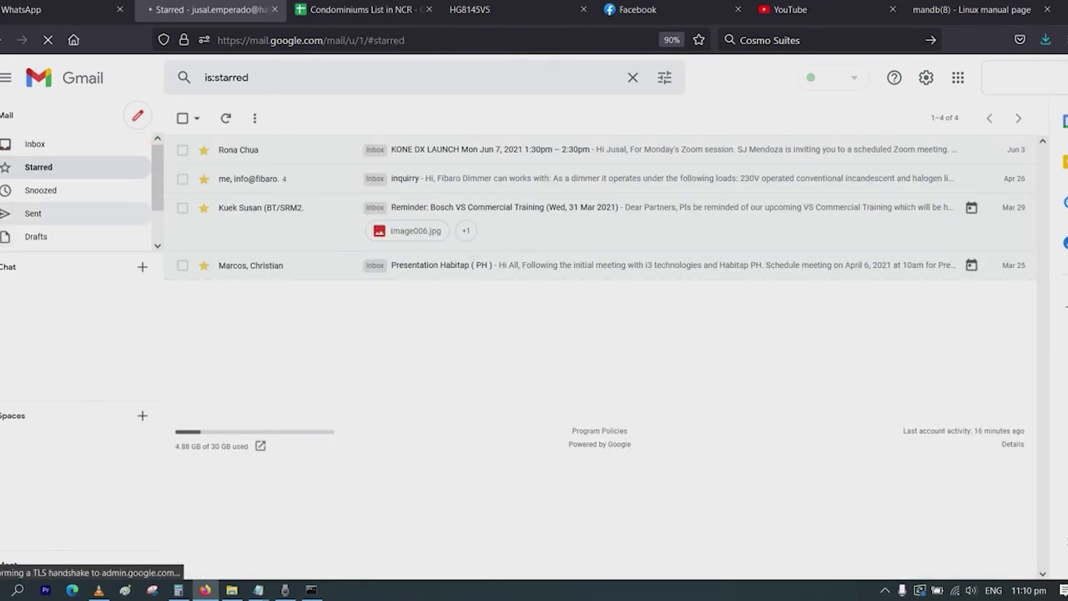
left_click(40, 191)
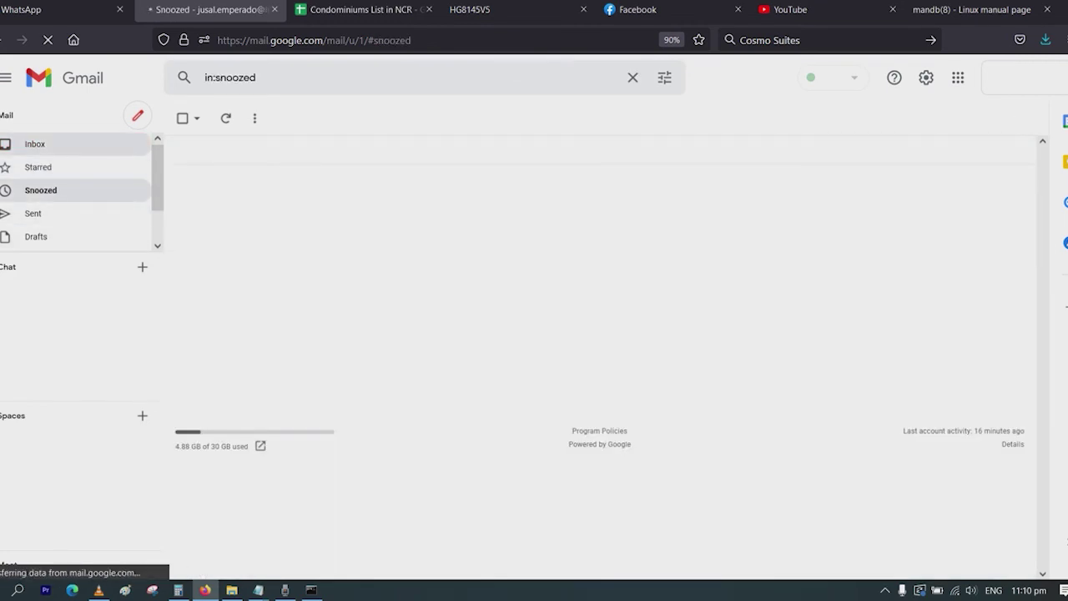
left_click(35, 145)
left_click(138, 116)
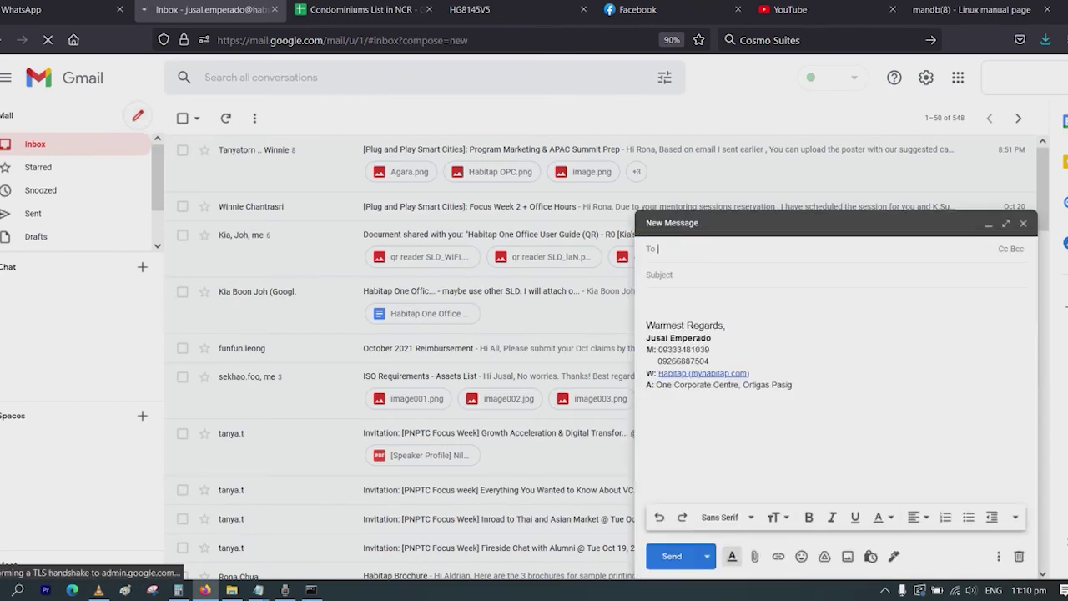
left_click(1023, 222)
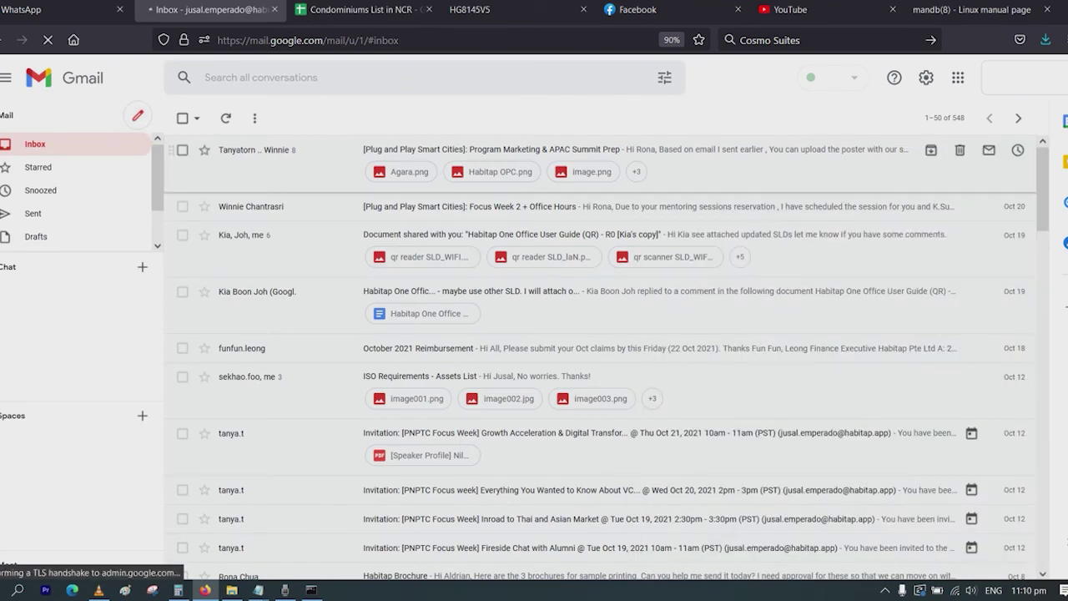
Read the "Focus Week 2 + Office Hours" e-mail, return to the inbox and look through older messages.
left_click(501, 207)
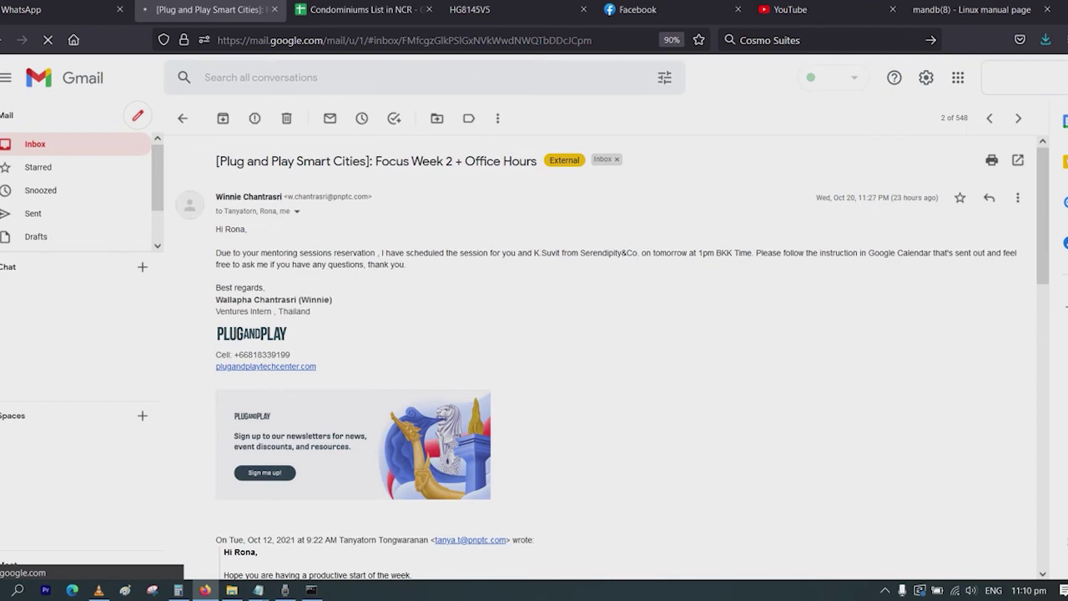
left_click(182, 118)
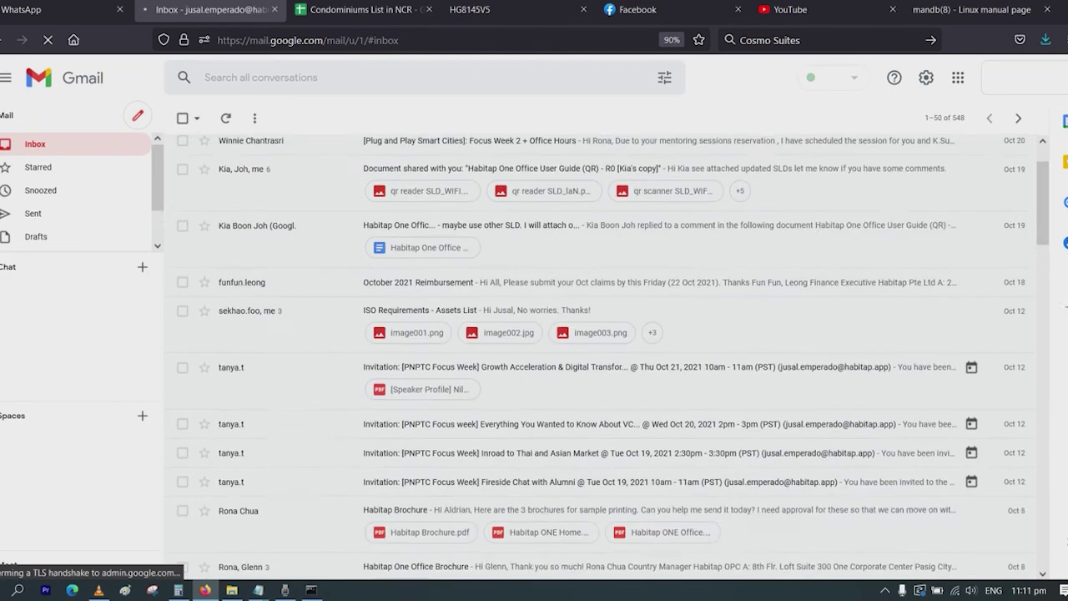
scroll(601, 334, "down", 5)
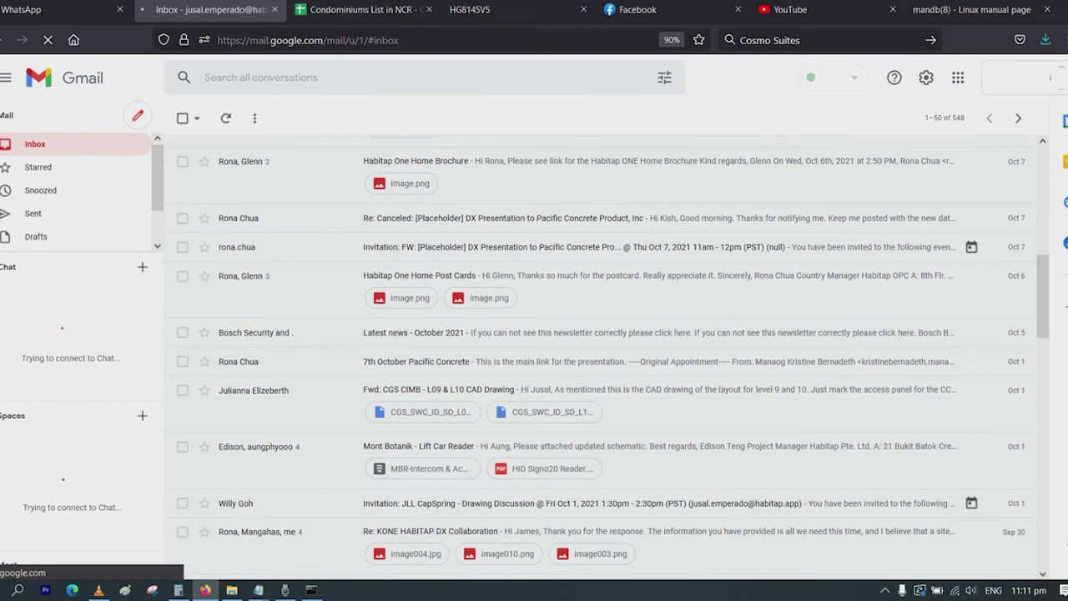
left_click(470, 9)
scroll(510, 320, "down", 3)
left_click(511, 249)
left_click_drag(500, 253, 488, 221)
scroll(535, 317, "down", 2)
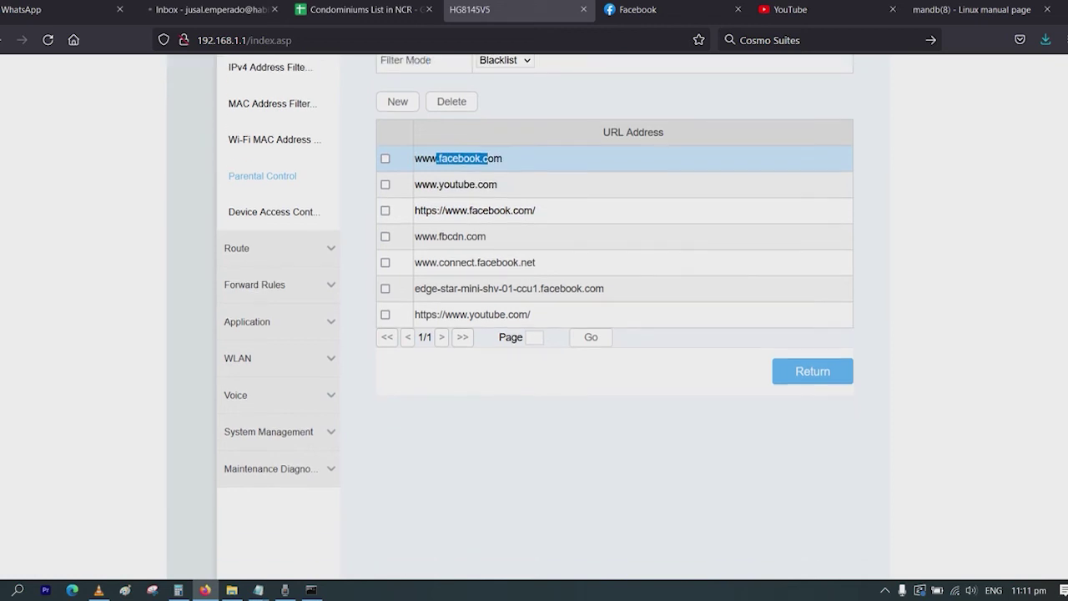
scroll(535, 317, "up", 4)
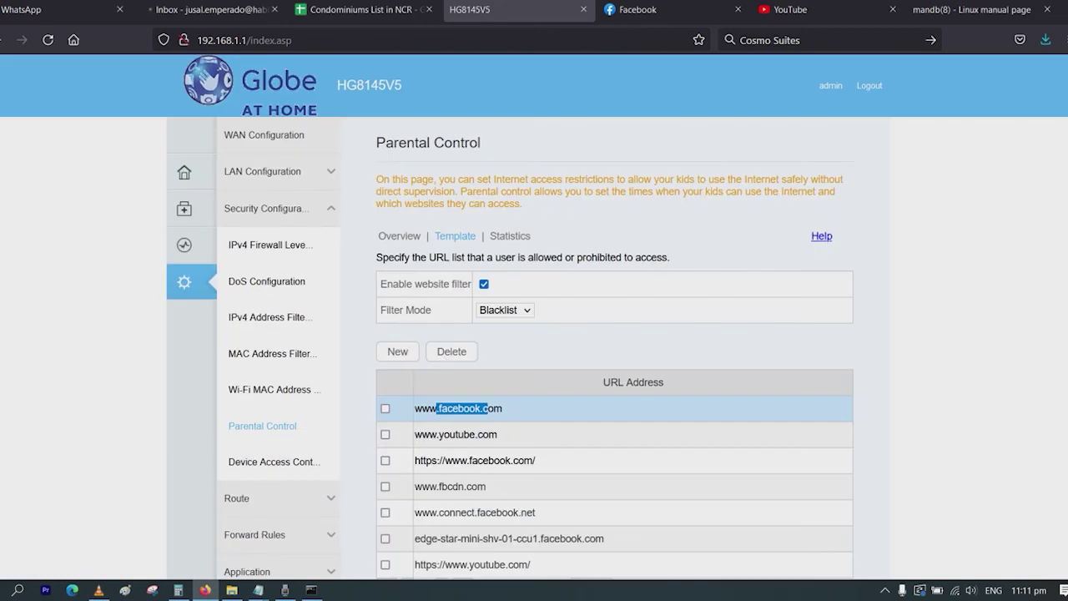
Return to Gmail, then collapse and expand its main menu to check whether Chat and Spaces load.
left_click(209, 9)
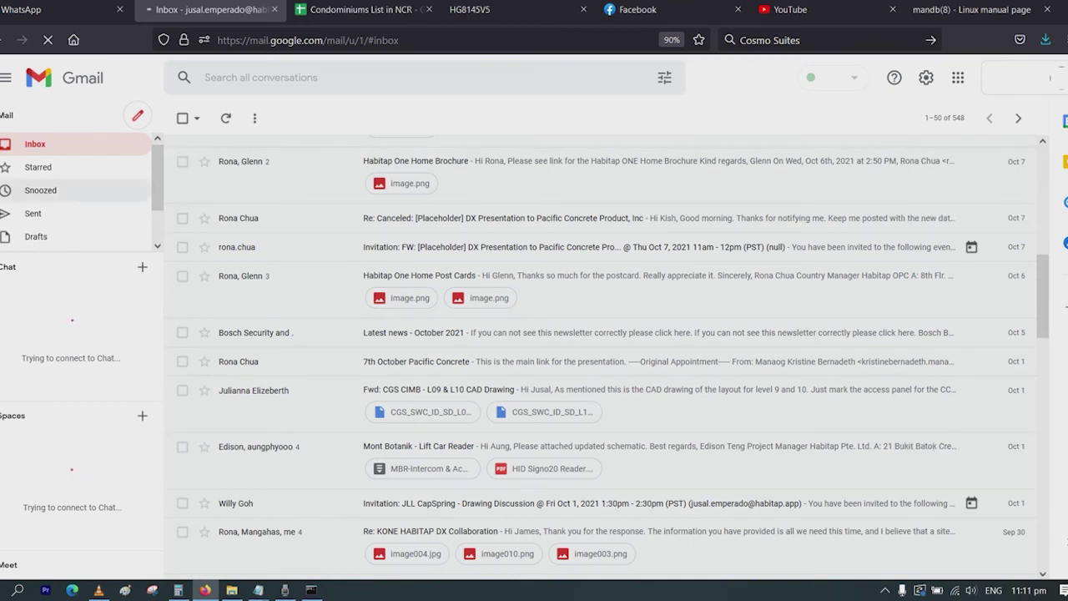
left_click(5, 78)
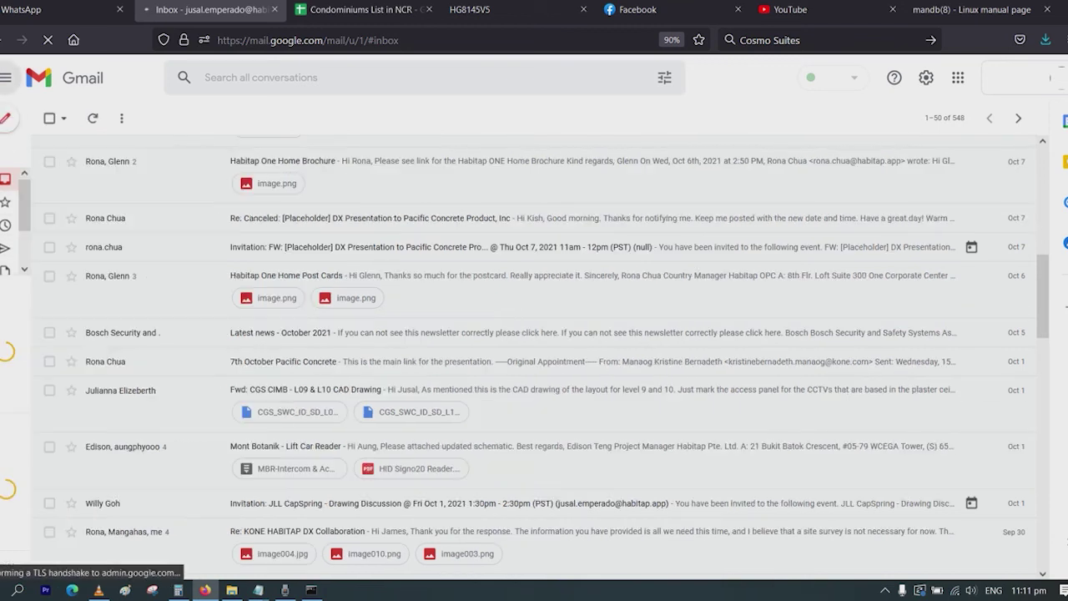
mouse_move(6, 152)
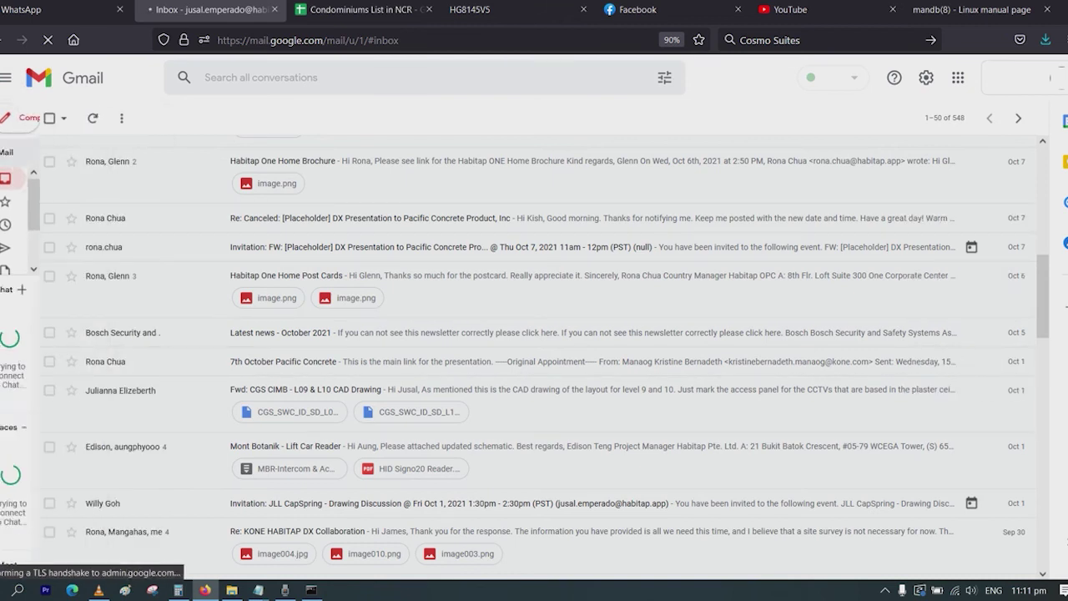
left_click(6, 77)
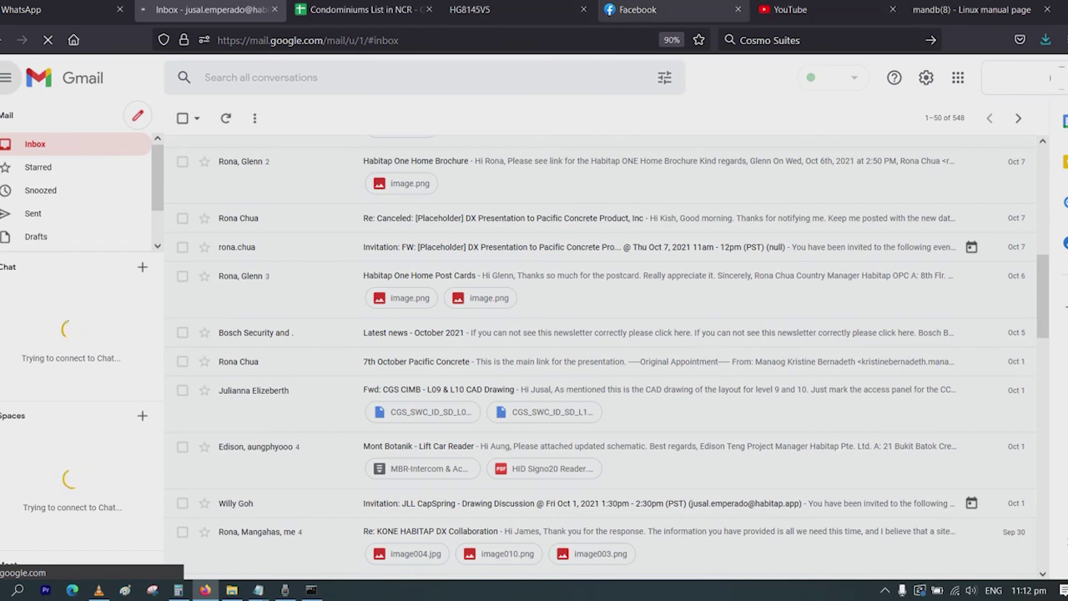
left_click(484, 9)
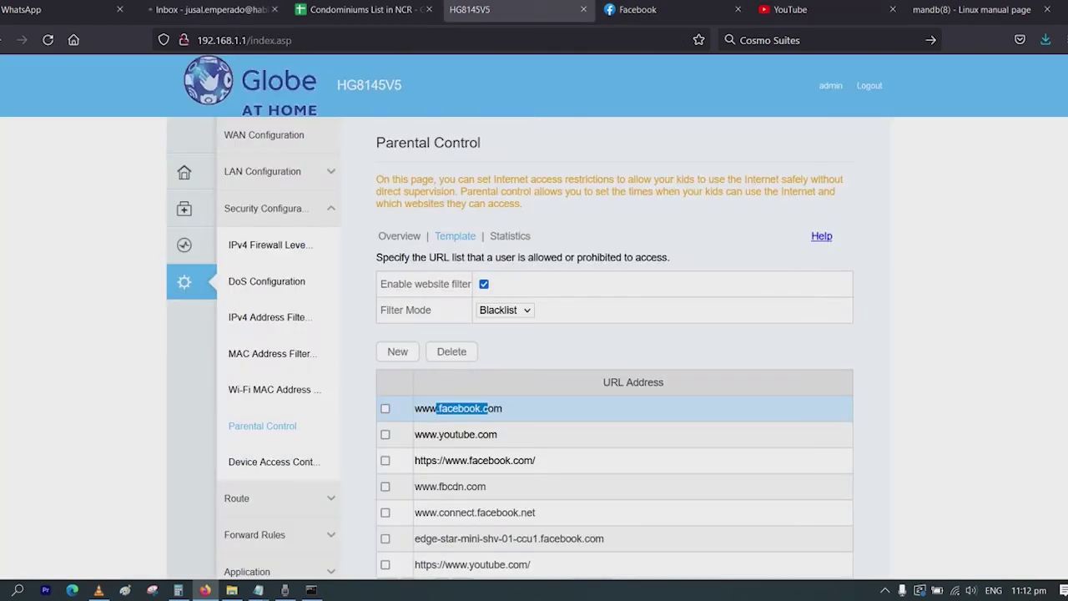
scroll(534, 334, "down", 3)
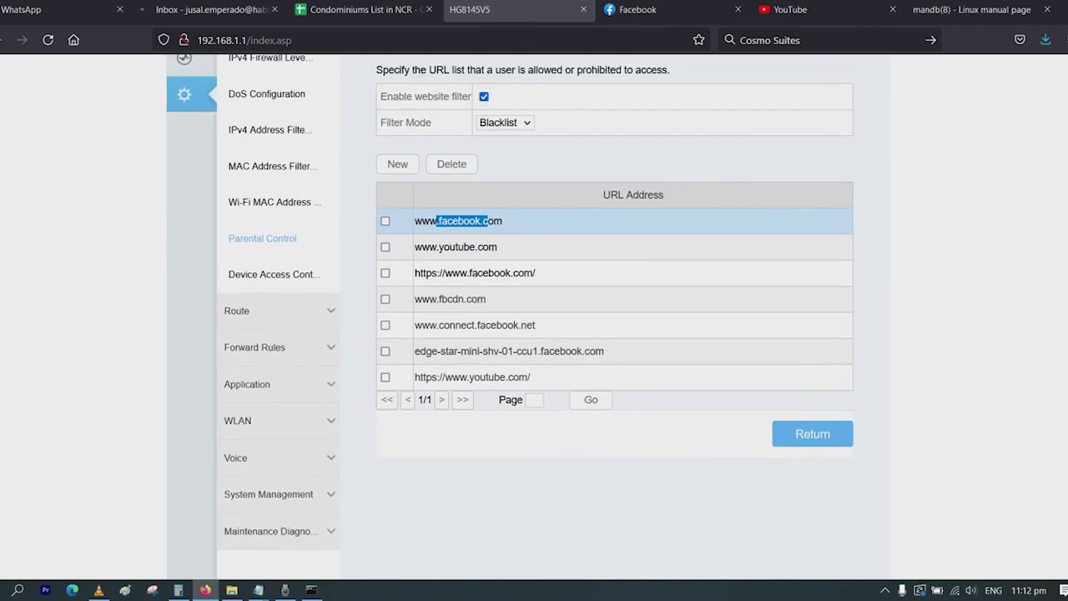
left_click(467, 247)
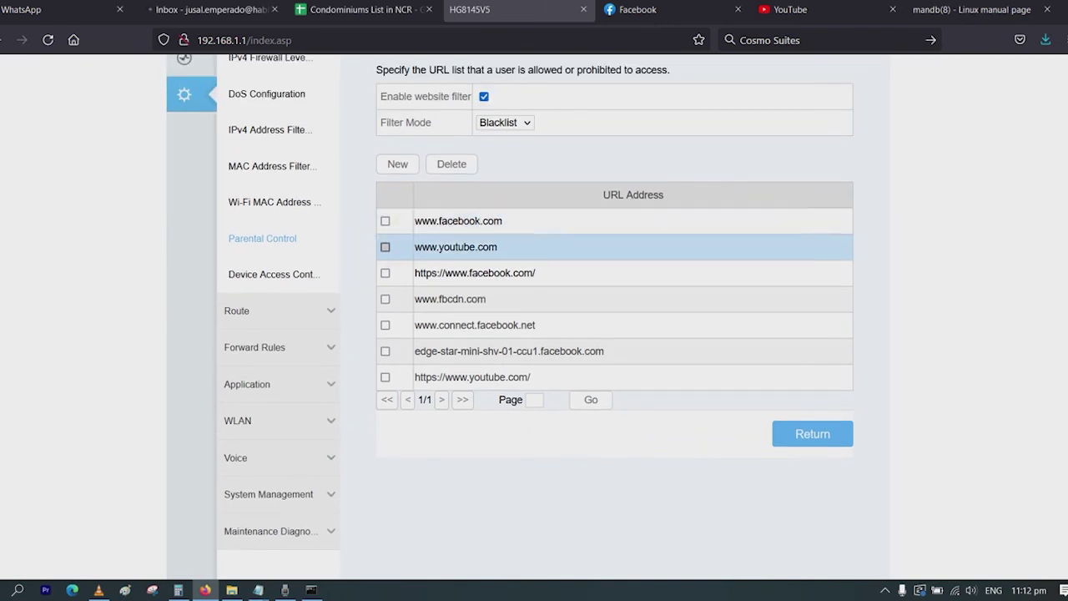
left_click(385, 247)
scroll(534, 317, "up", 3)
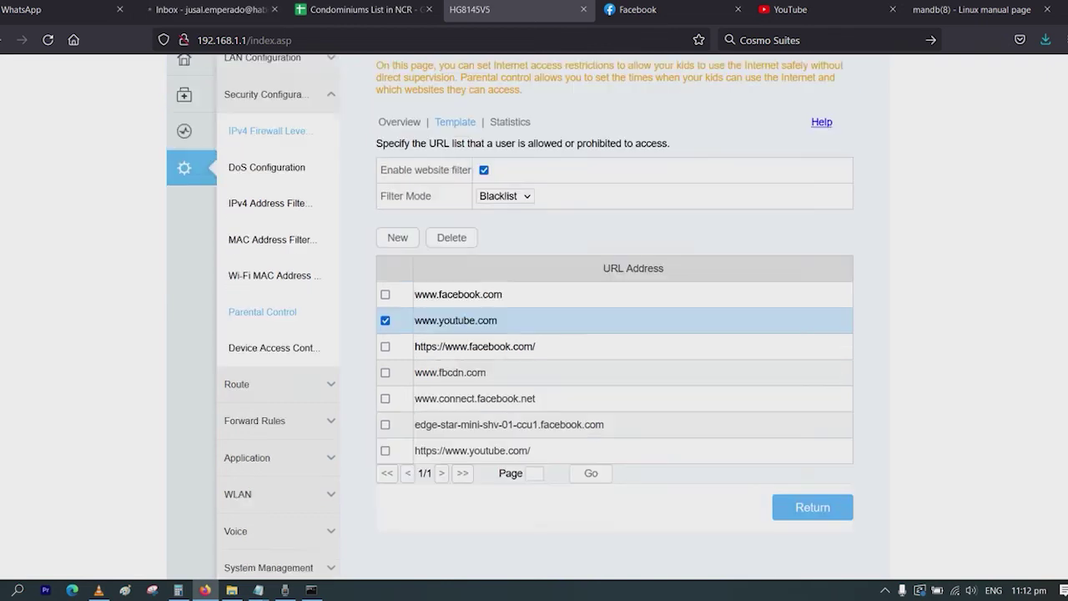
scroll(534, 317, "down", 1)
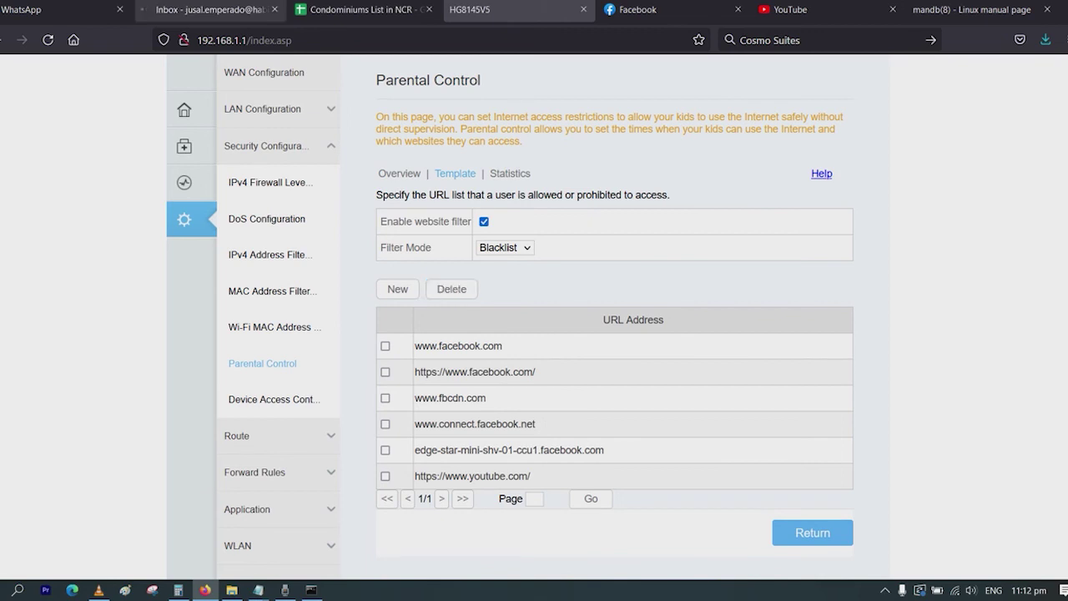
Switch to Gmail and reload the inbox to test whether Chat and Spaces connect with the edited blacklist.
left_click(209, 9)
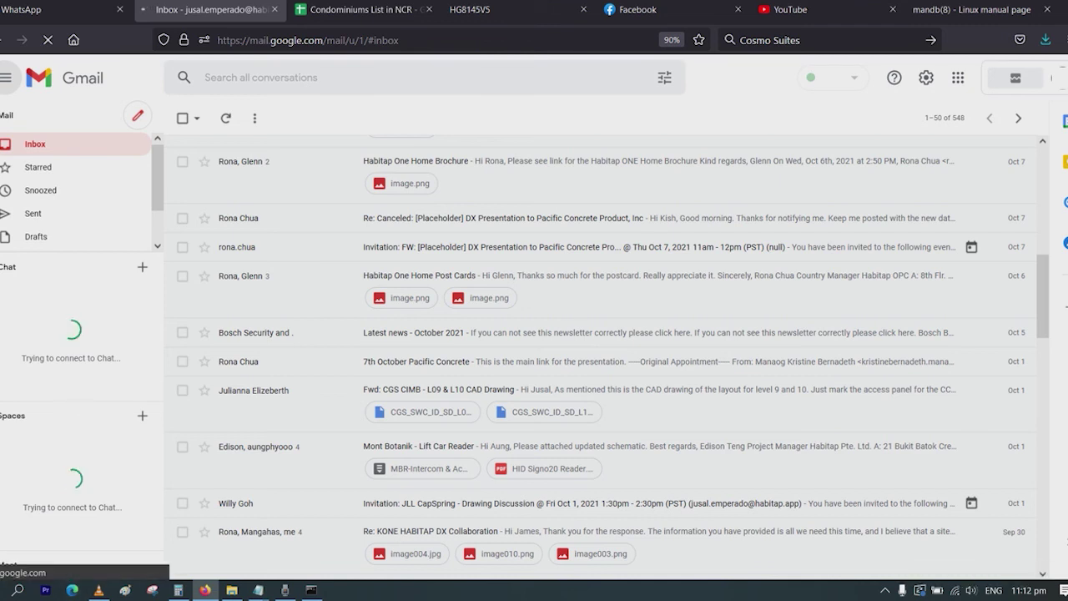
left_click(48, 39)
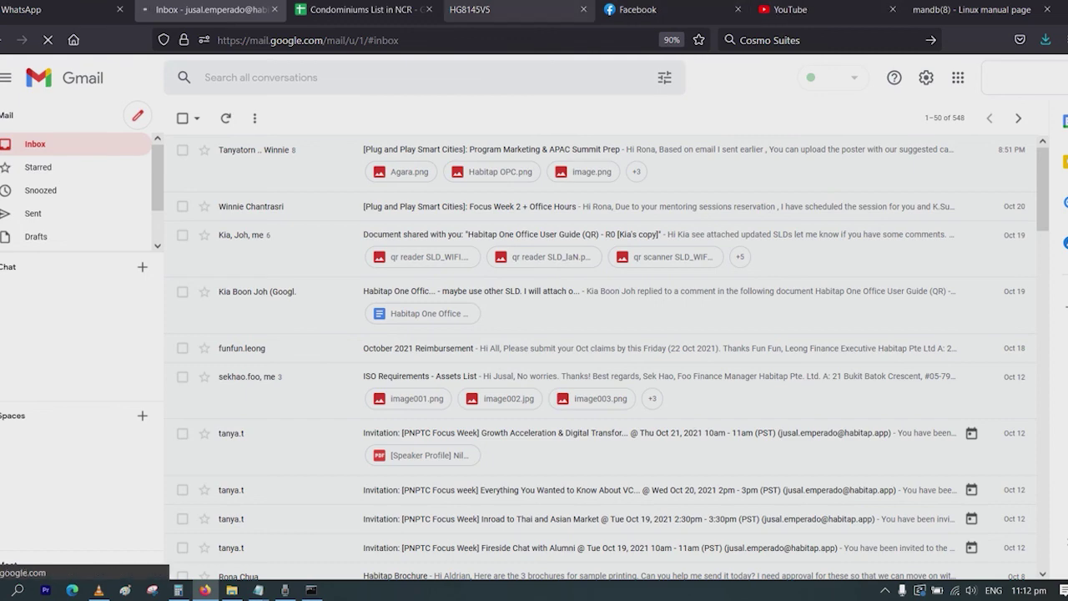
Review the router's Blacklist URL entries, then return to Gmail and reload the inbox to retest Chat and Spaces.
left_click(470, 9)
scroll(534, 334, "down", 3)
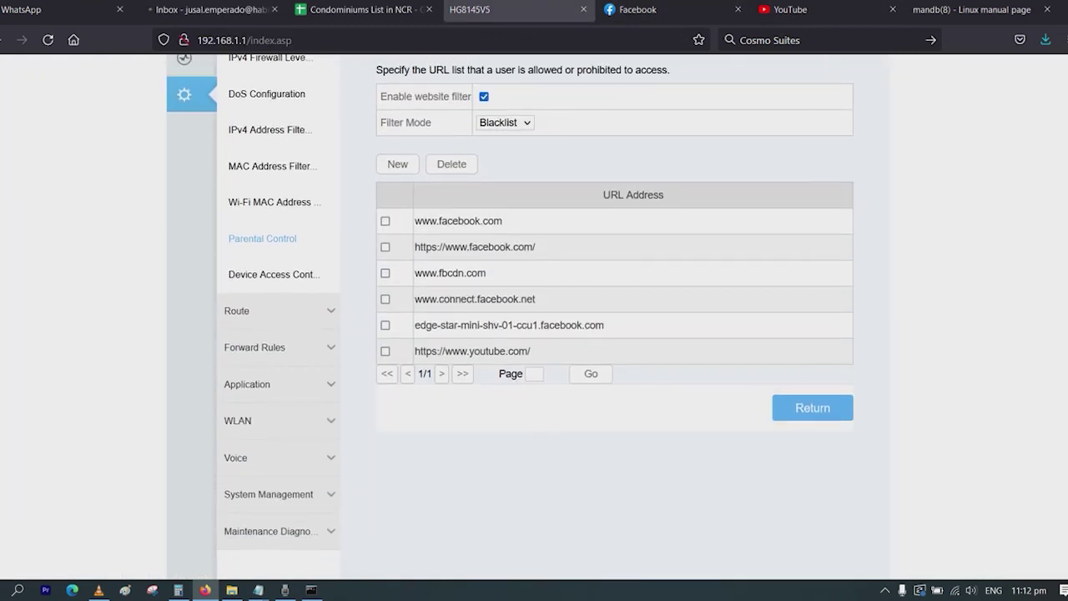
left_click(208, 9)
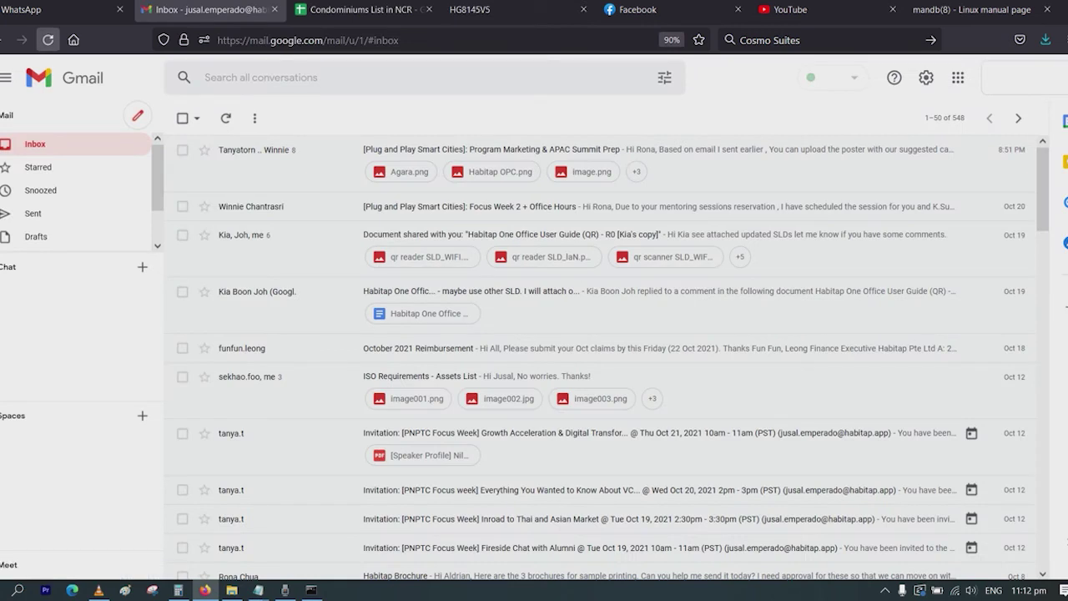
left_click(47, 39)
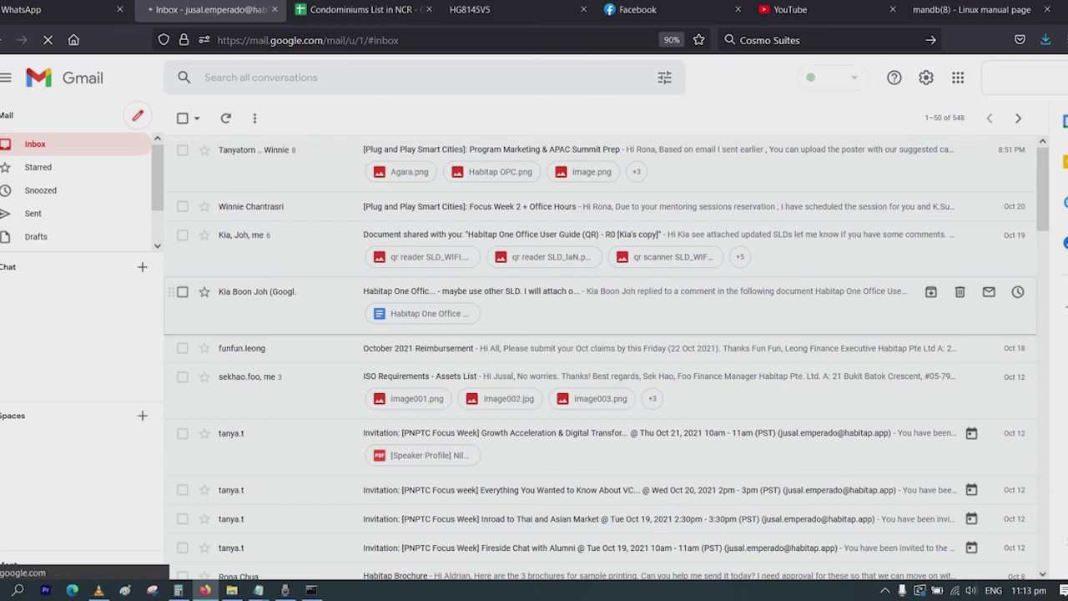
left_click(509, 10)
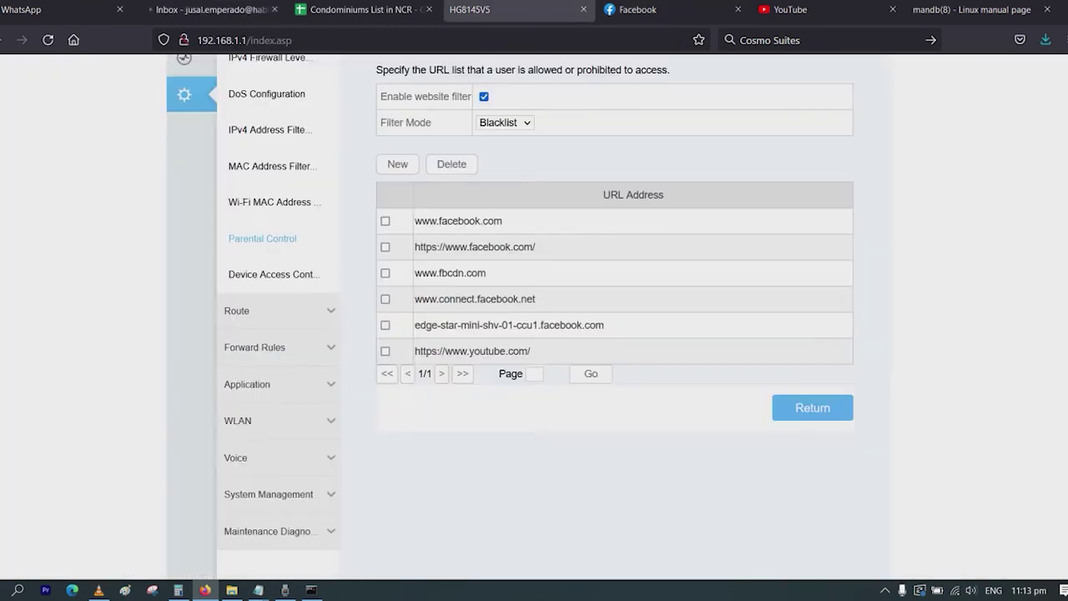
left_click(812, 407)
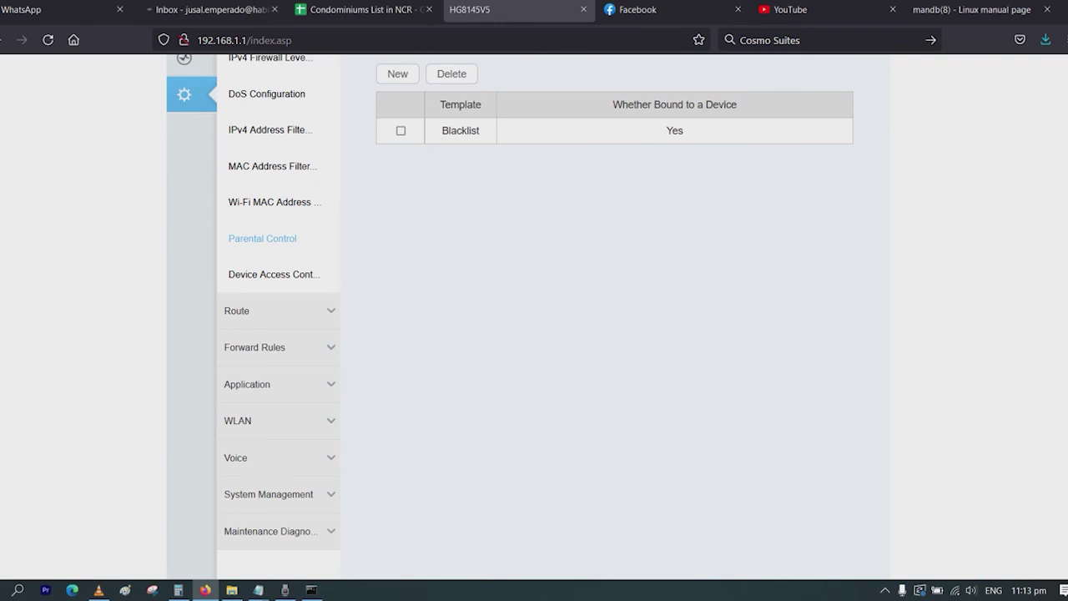
left_click(400, 131)
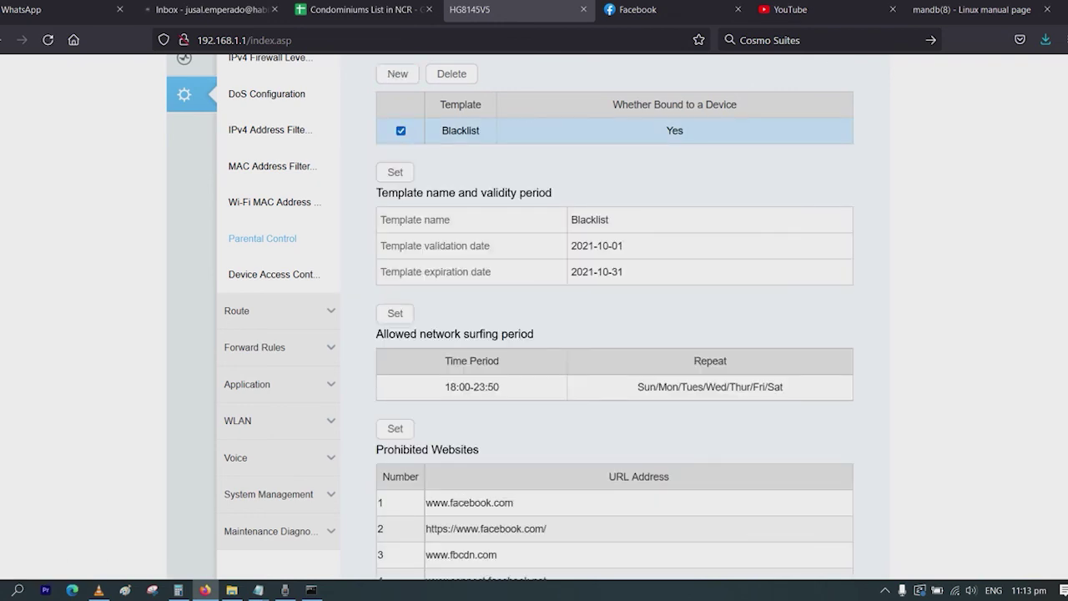
scroll(614, 318, "down", 2)
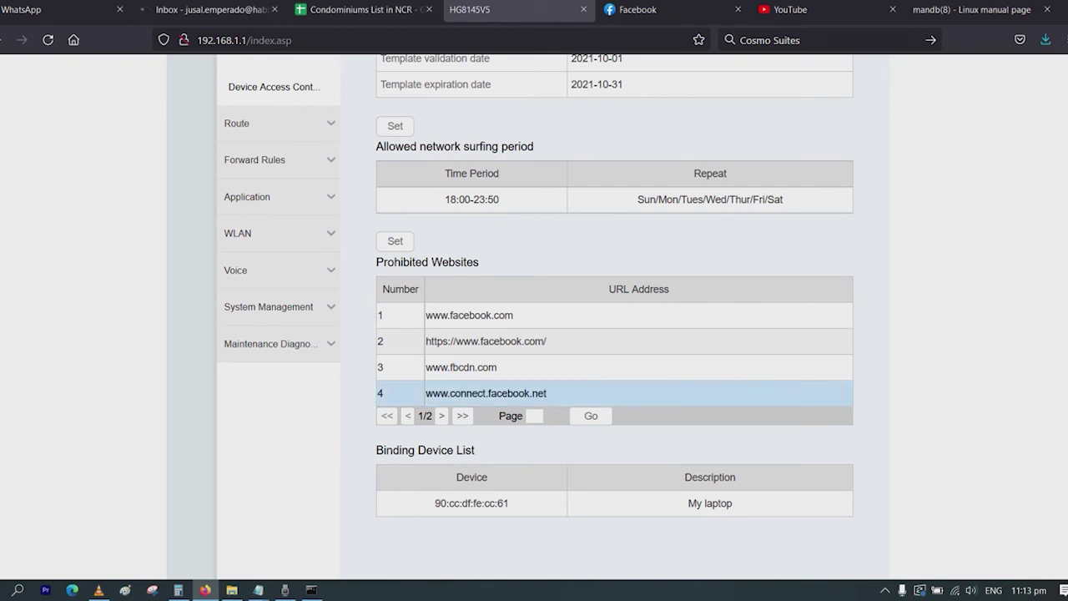
left_click(442, 416)
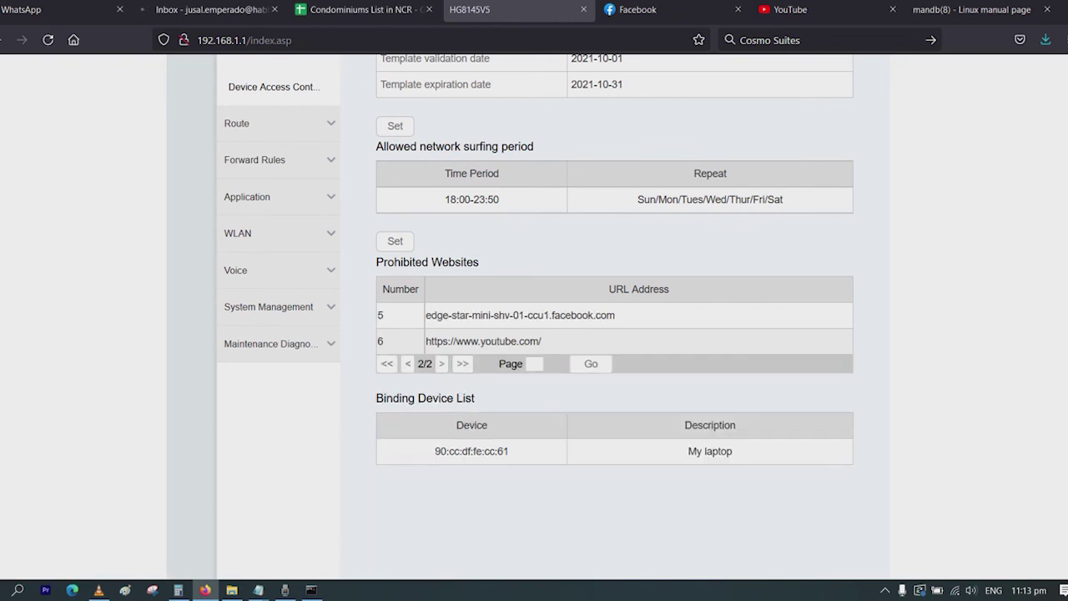
scroll(614, 317, "down", 1)
left_click_drag(531, 279, 426, 278)
left_click(395, 178)
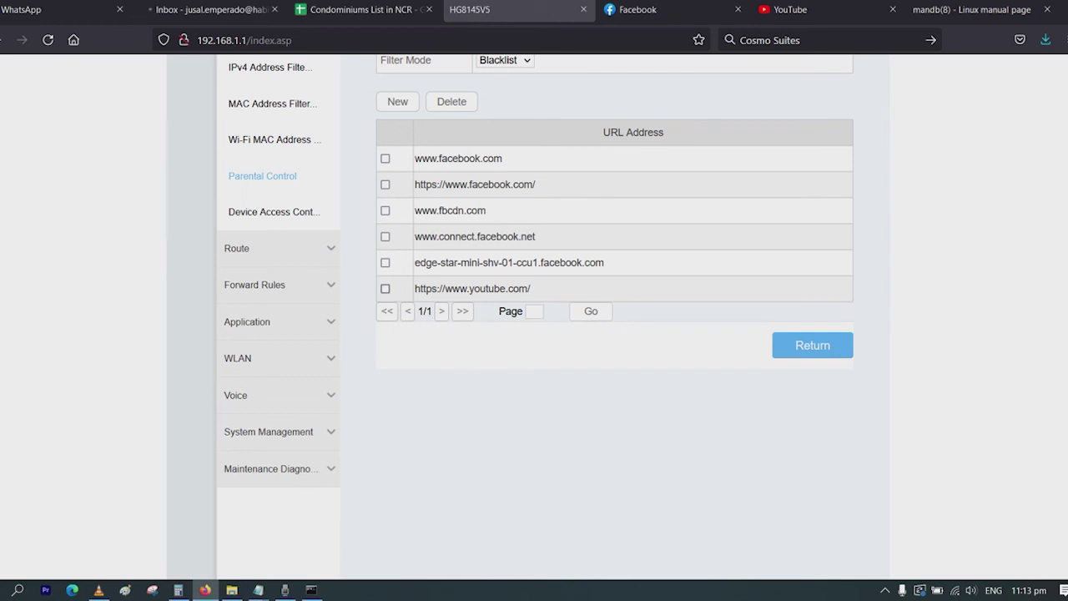
left_click(385, 288)
left_click(451, 101)
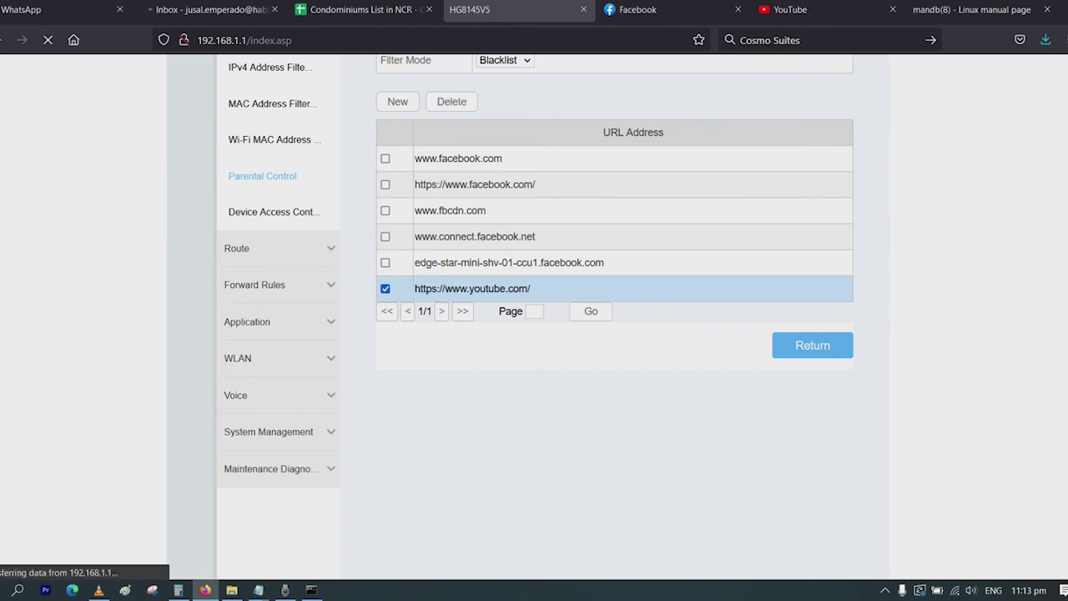
left_click(813, 319)
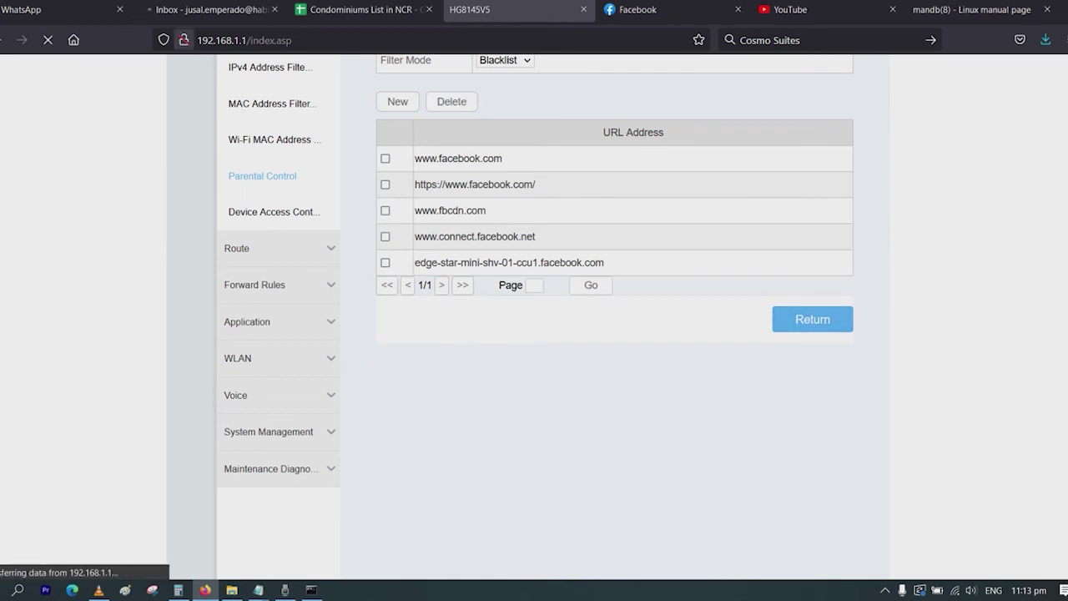
Switch to Gmail and reload the inbox to check whether Chat and Spaces load without the YouTube entry.
left_click(200, 11)
left_click(47, 39)
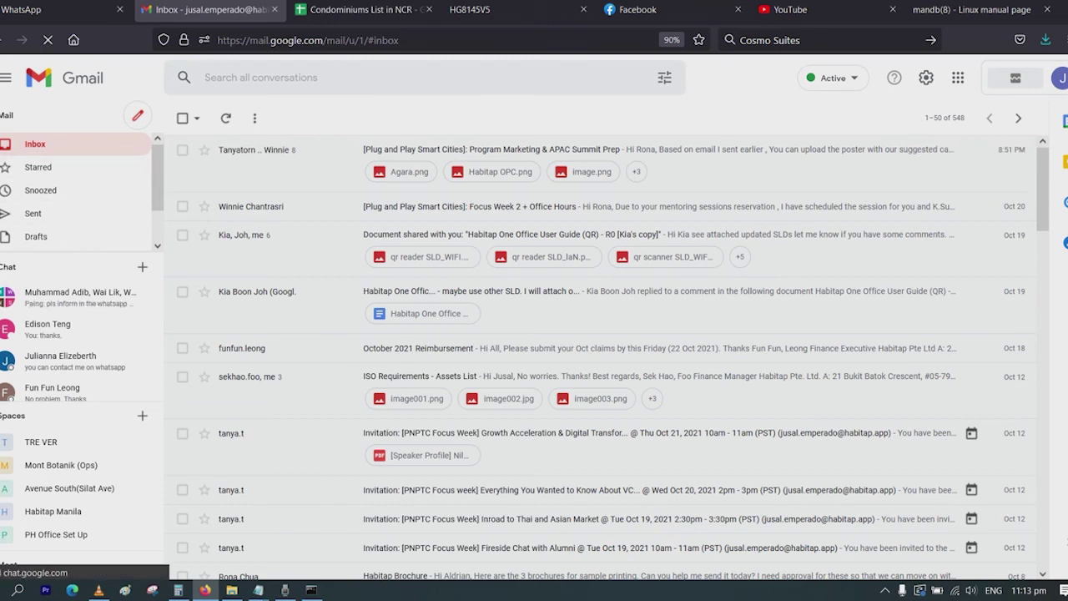
scroll(601, 350, "down", 5)
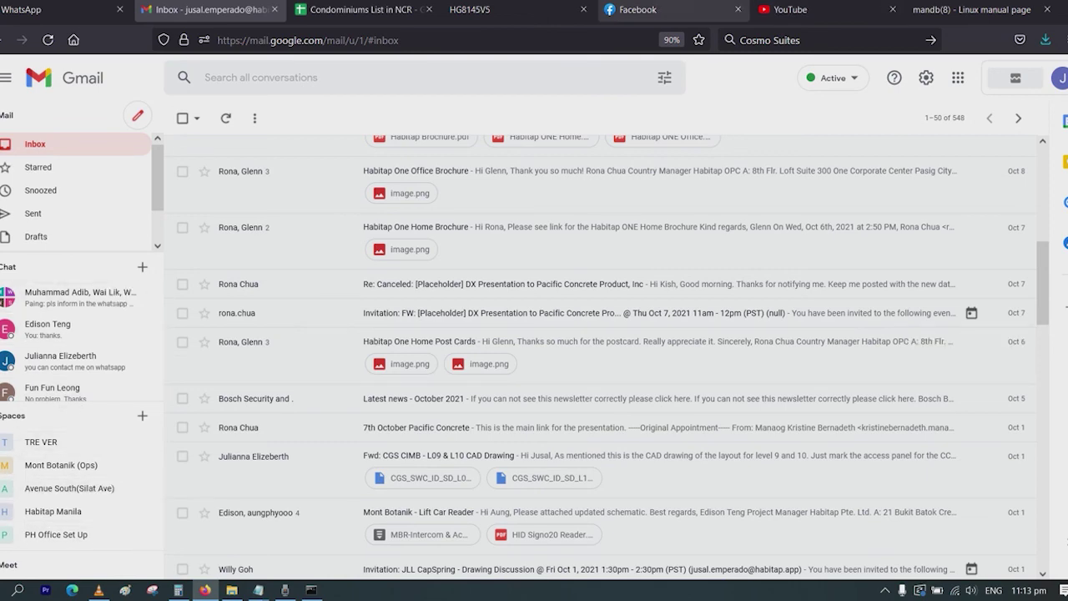
Switch to Facebook and browse the news feed to check whether posts and images load with its addresses blacklisted.
left_click(637, 10)
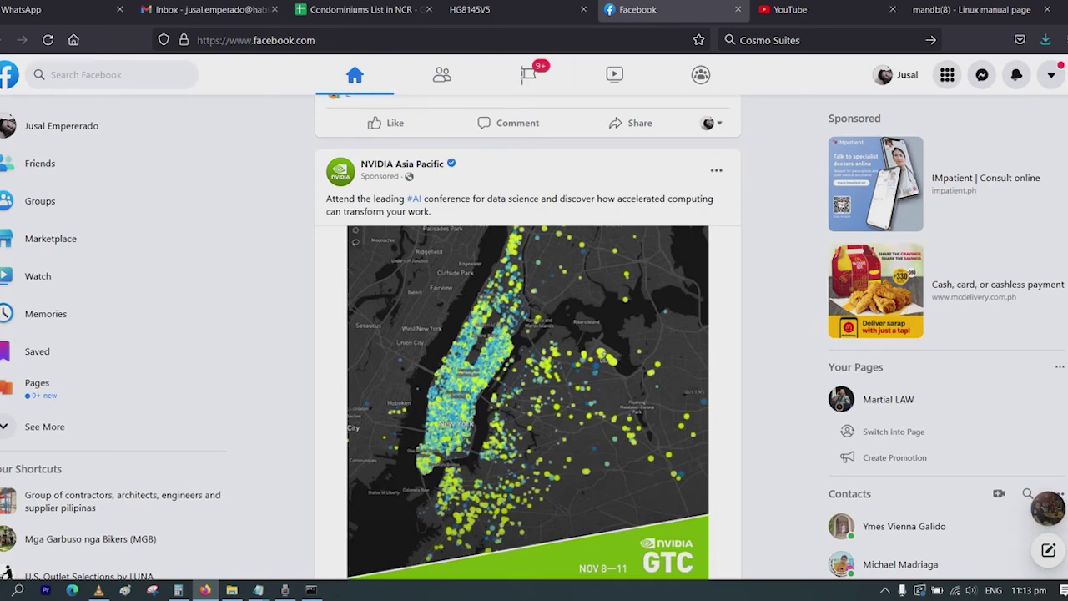
scroll(527, 334, "down", 10)
scroll(528, 334, "up", 5)
scroll(528, 334, "down", 5)
scroll(527, 334, "down", 2)
scroll(528, 334, "up", 2)
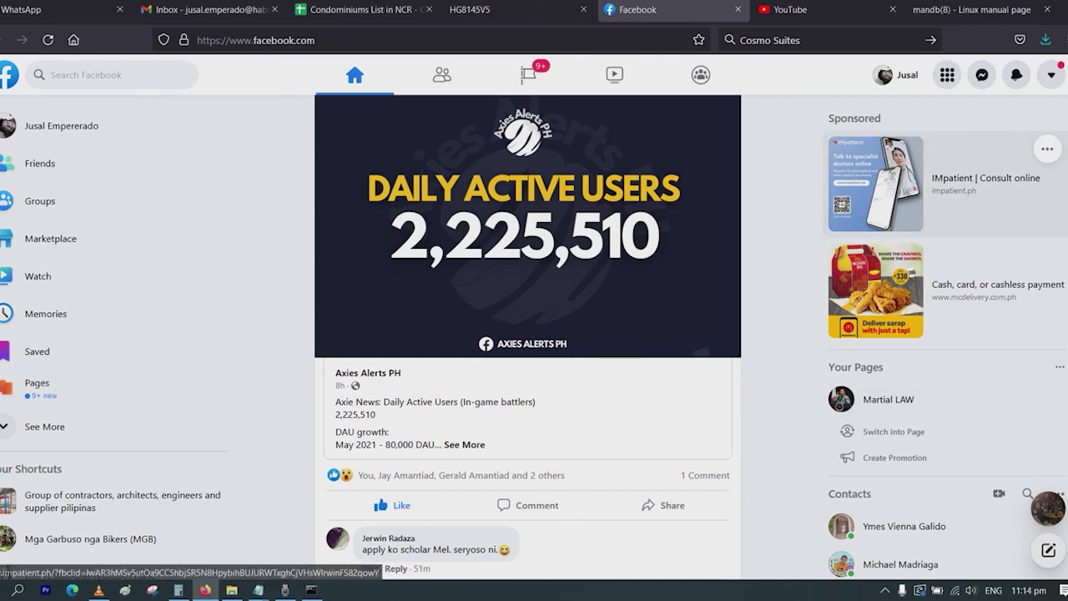
scroll(528, 334, "down", 10)
scroll(527, 333, "down", 8)
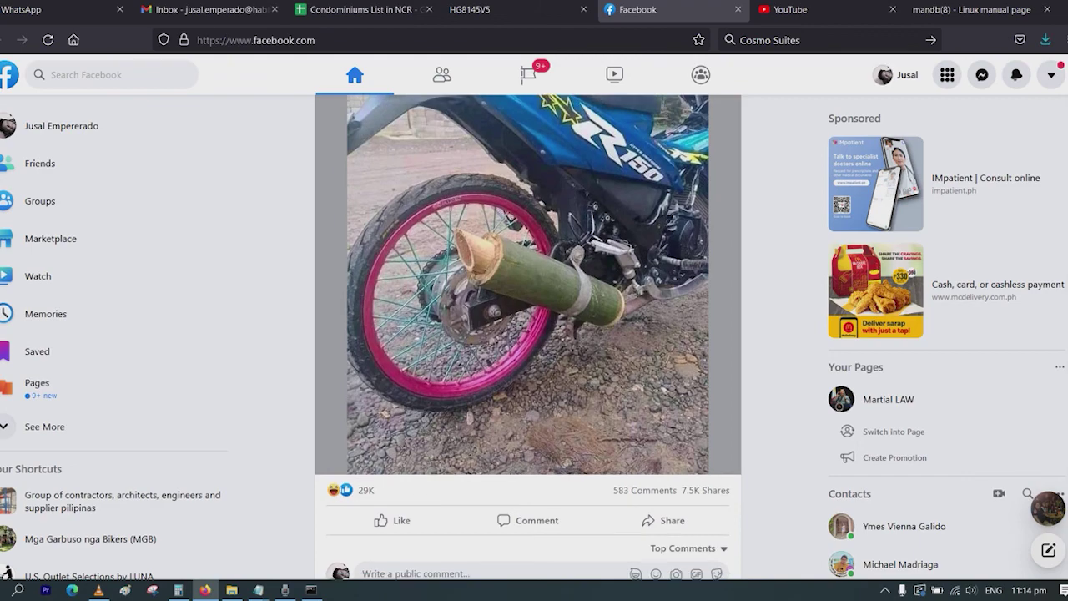
scroll(528, 334, "up", 20)
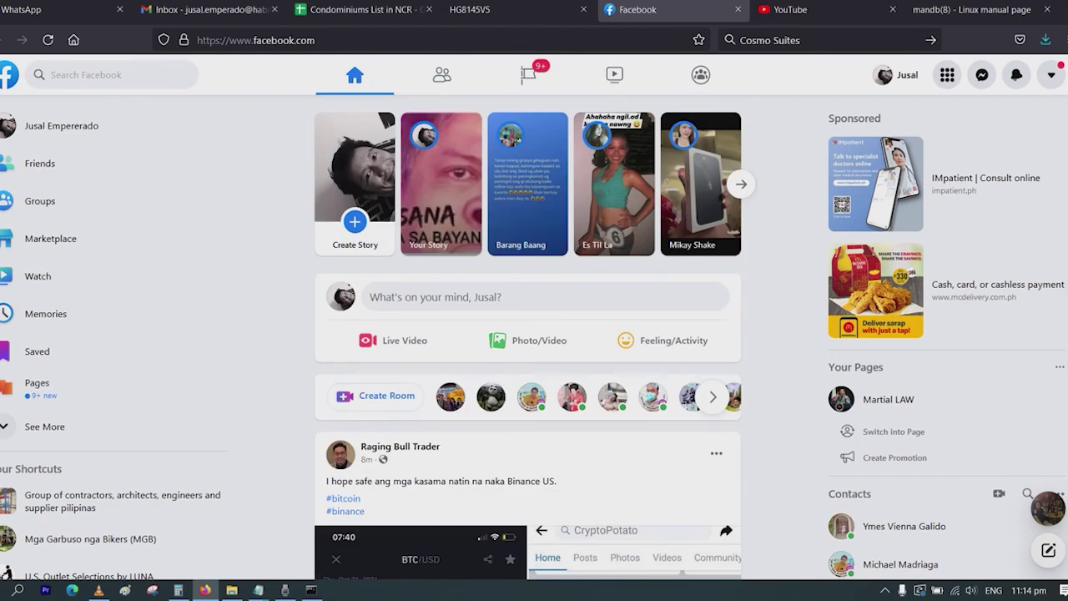
scroll(528, 334, "down", 10)
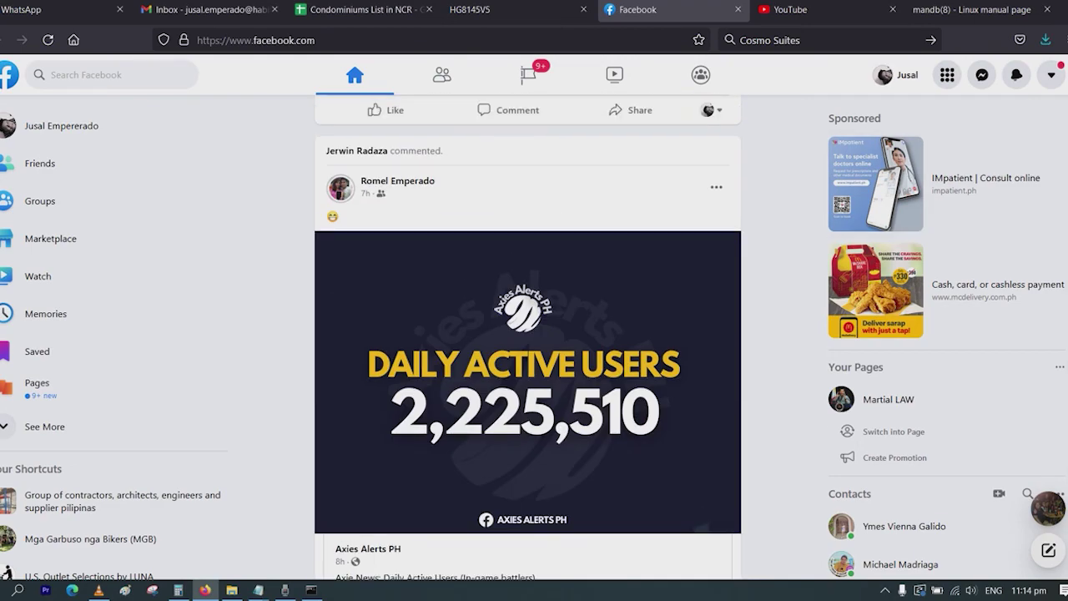
key("ctrl+Tab")
key("ctrl+shift+Tab")
key("ctrl+Tab")
key("ctrl+shift+Tab")
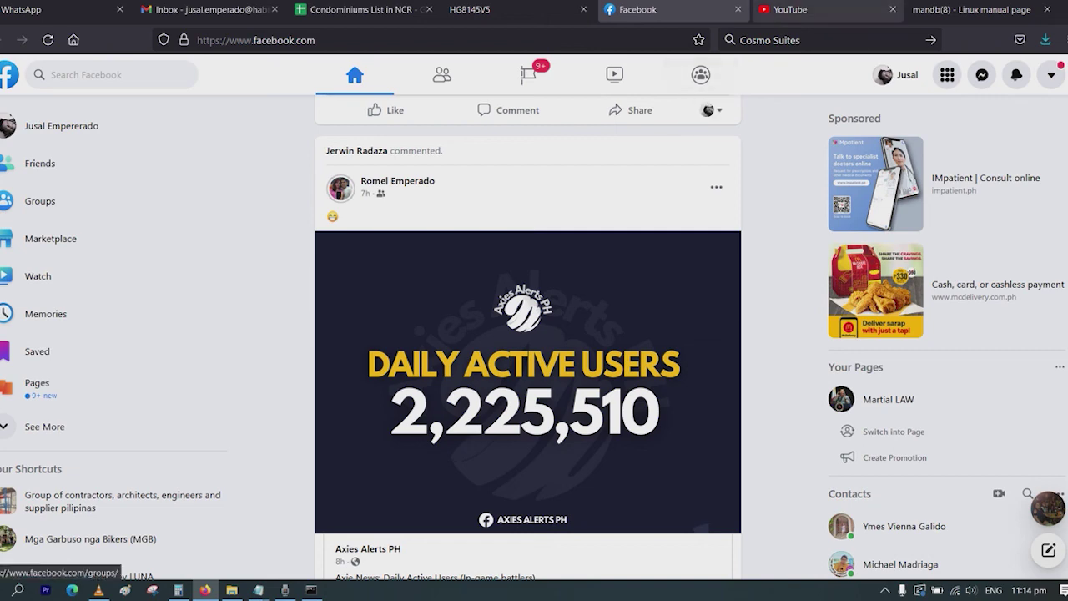
mouse_move(258, 591)
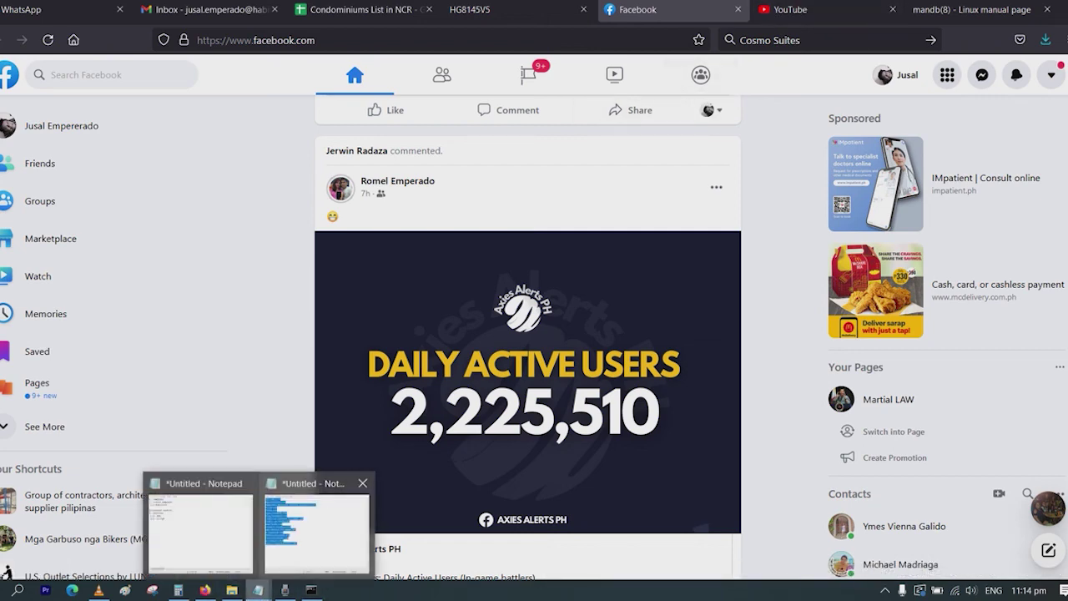
left_click(317, 529)
left_click(358, 300)
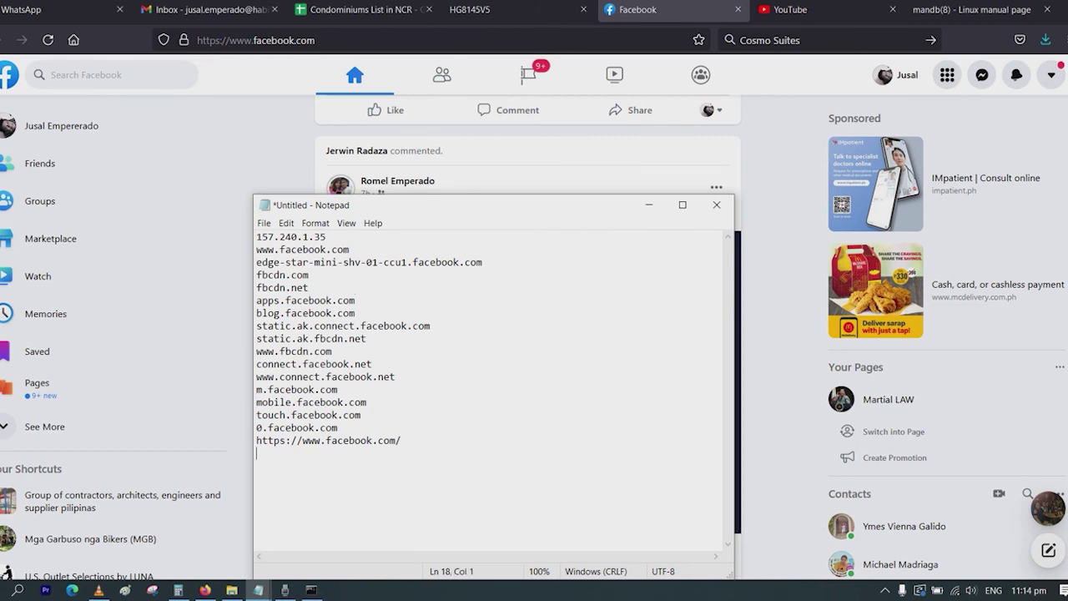
left_click_drag(257, 453, 284, 237)
left_click(404, 441)
key("ctrl+a")
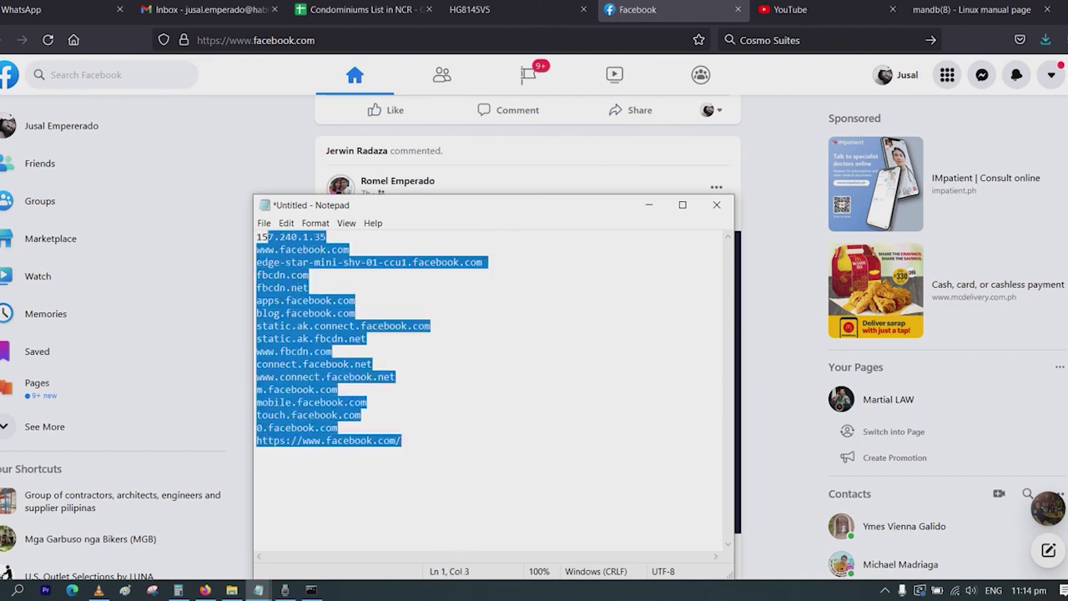